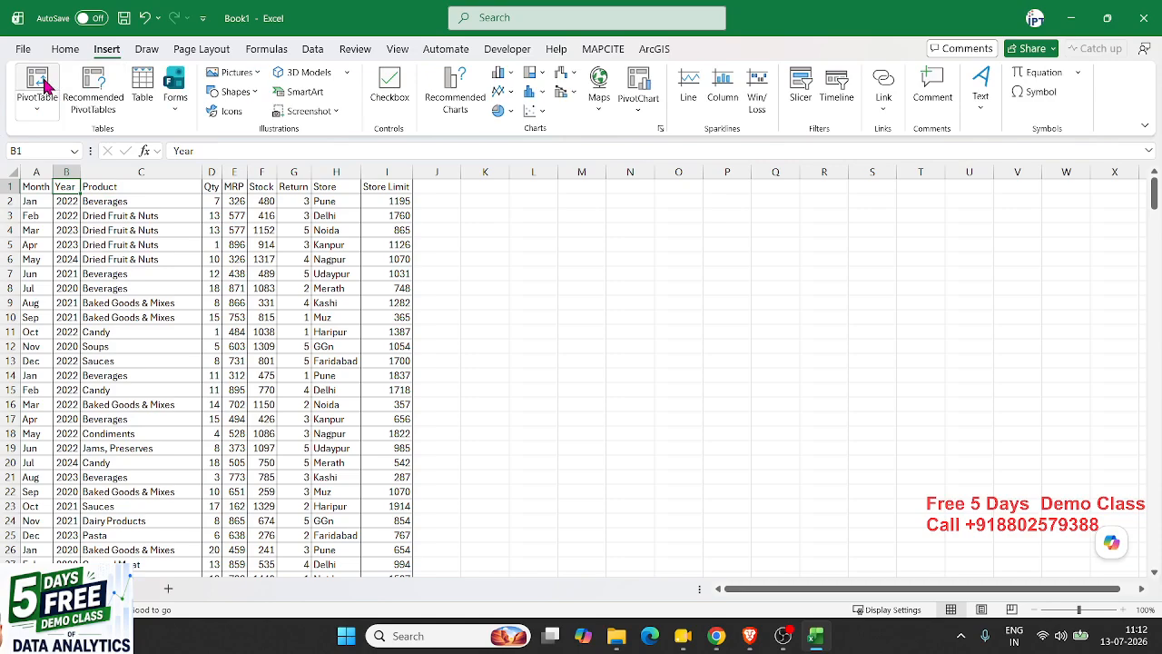
Insert a PivotTable based on the Sheet1 sales data on a new worksheet and activate its empty report area.
click(41, 80)
click(363, 416)
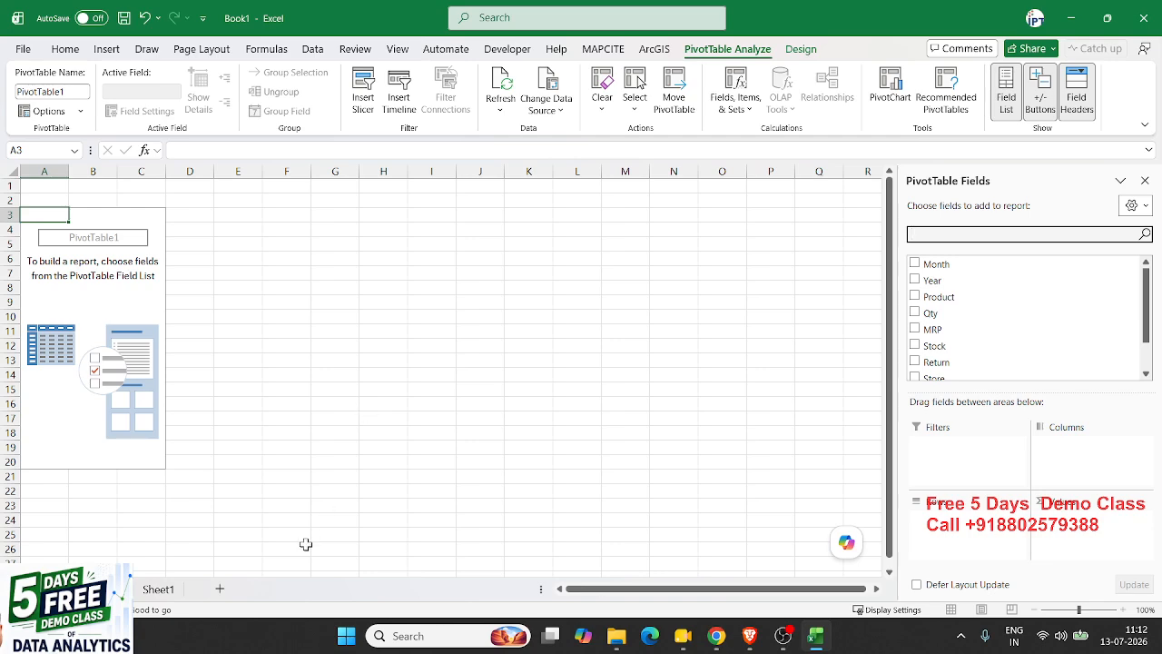
click(216, 404)
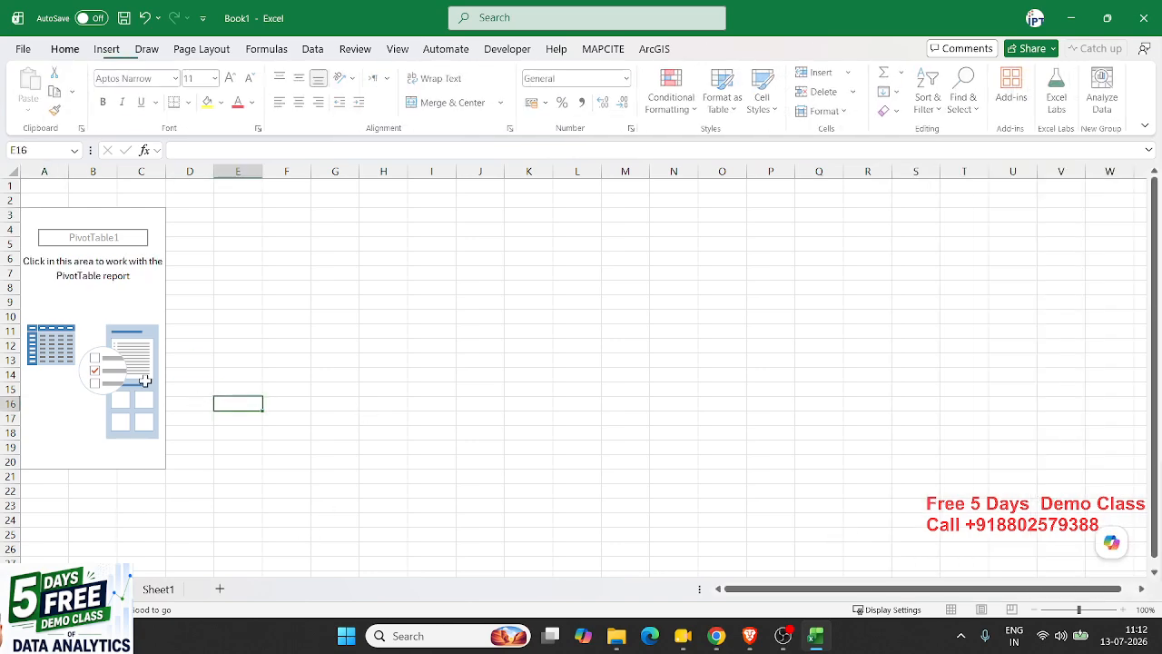
click(141, 372)
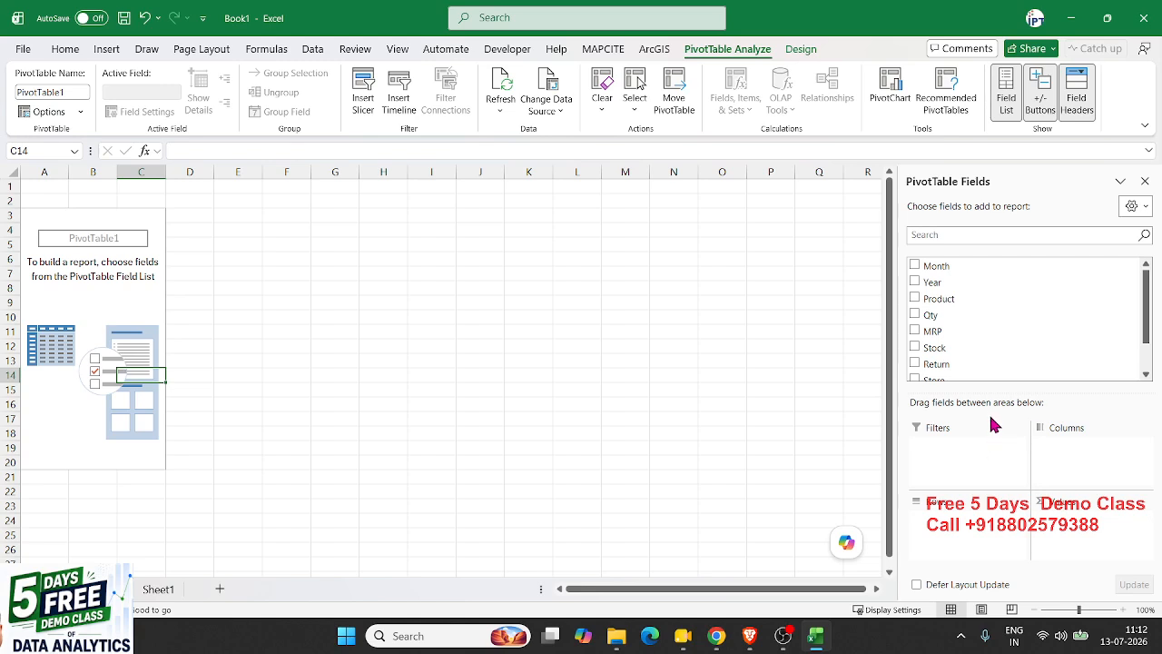
Review the source columns on Sheet1: Product, Qty, MRP, Stock, Return, Store and Store Limit.
click(158, 591)
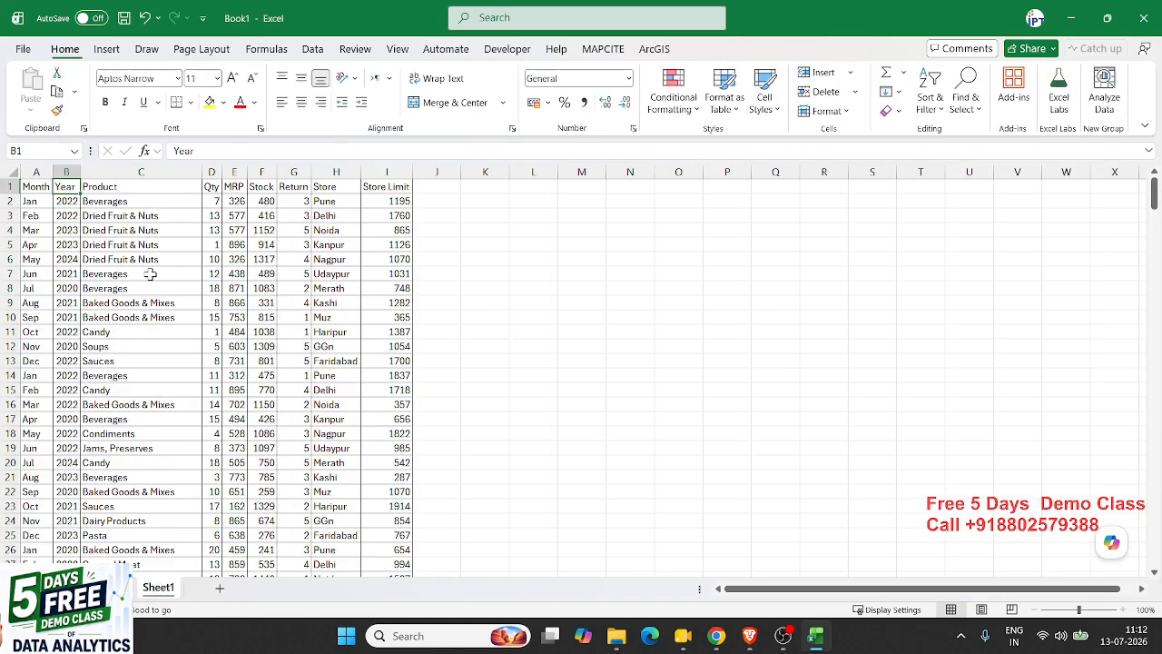
click(141, 172)
click(214, 172)
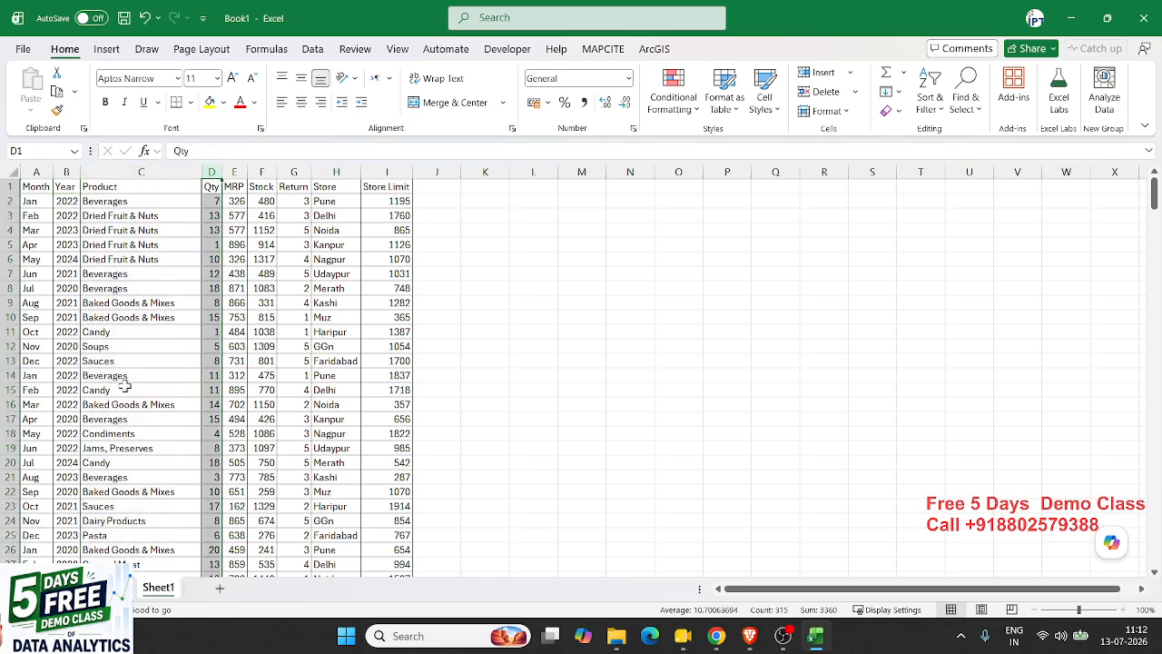
click(236, 172)
click(258, 171)
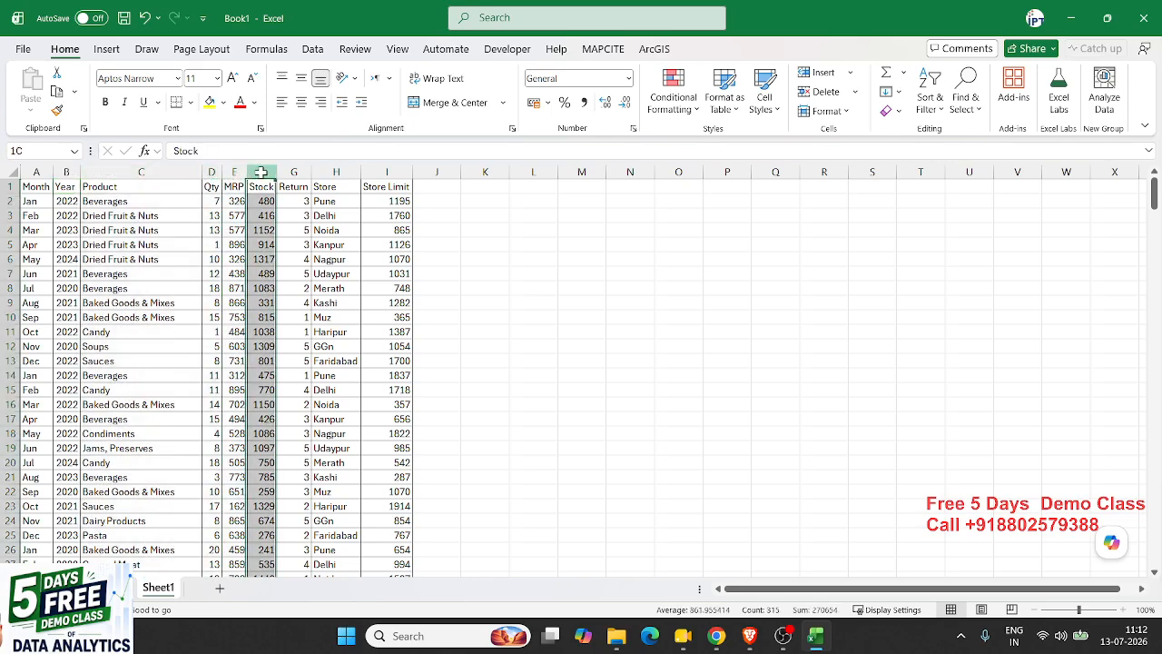
click(290, 171)
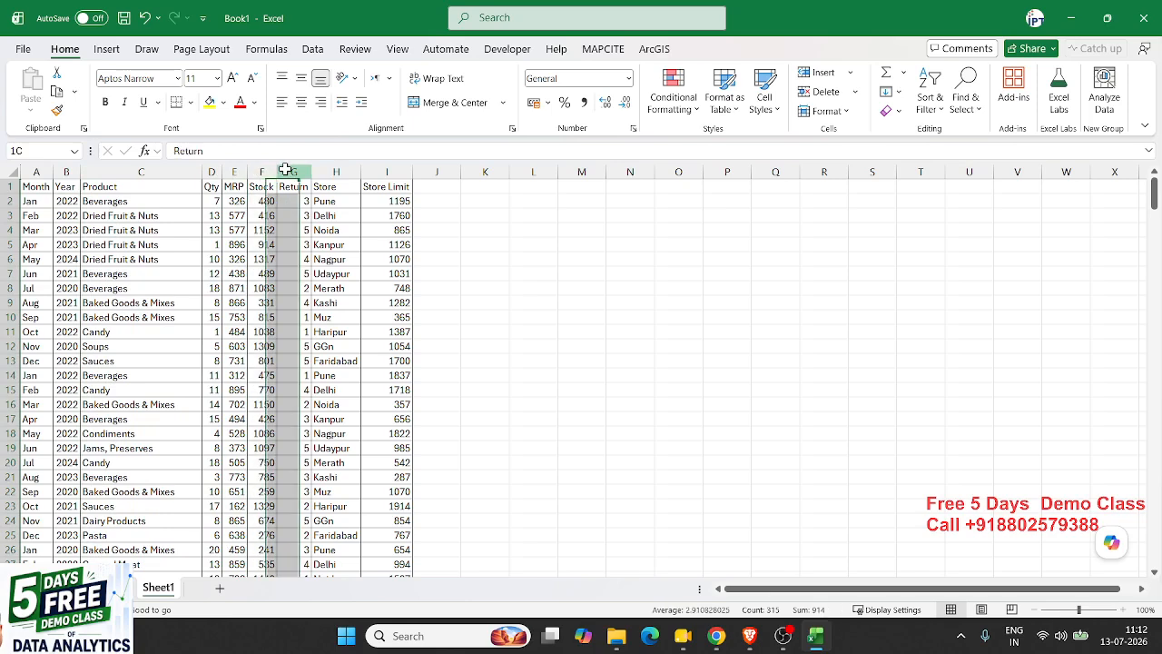
click(377, 166)
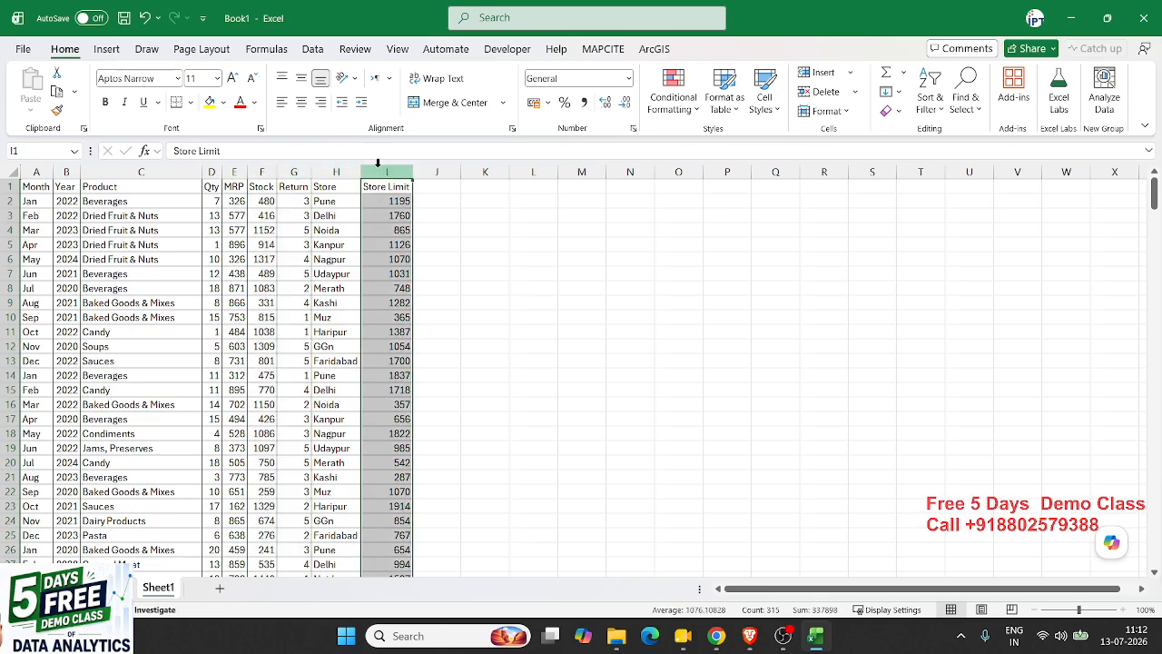
click(336, 171)
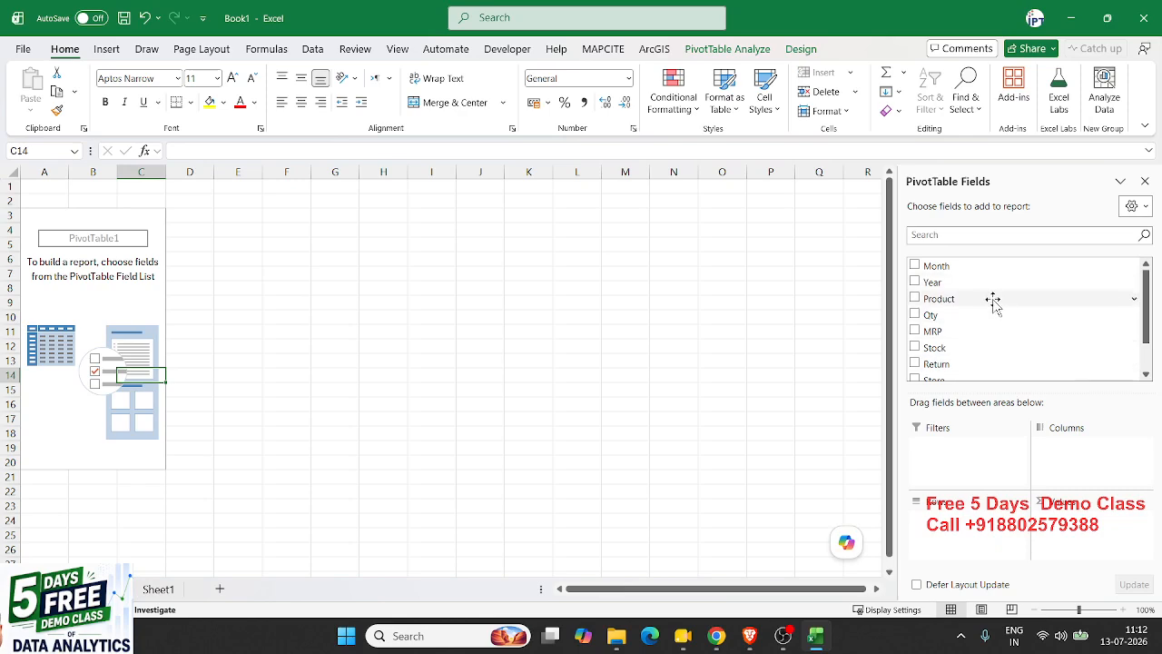
Build the PivotTable with Product as the row field and Qty and MRP as value fields.
drag(994, 304, 990, 534)
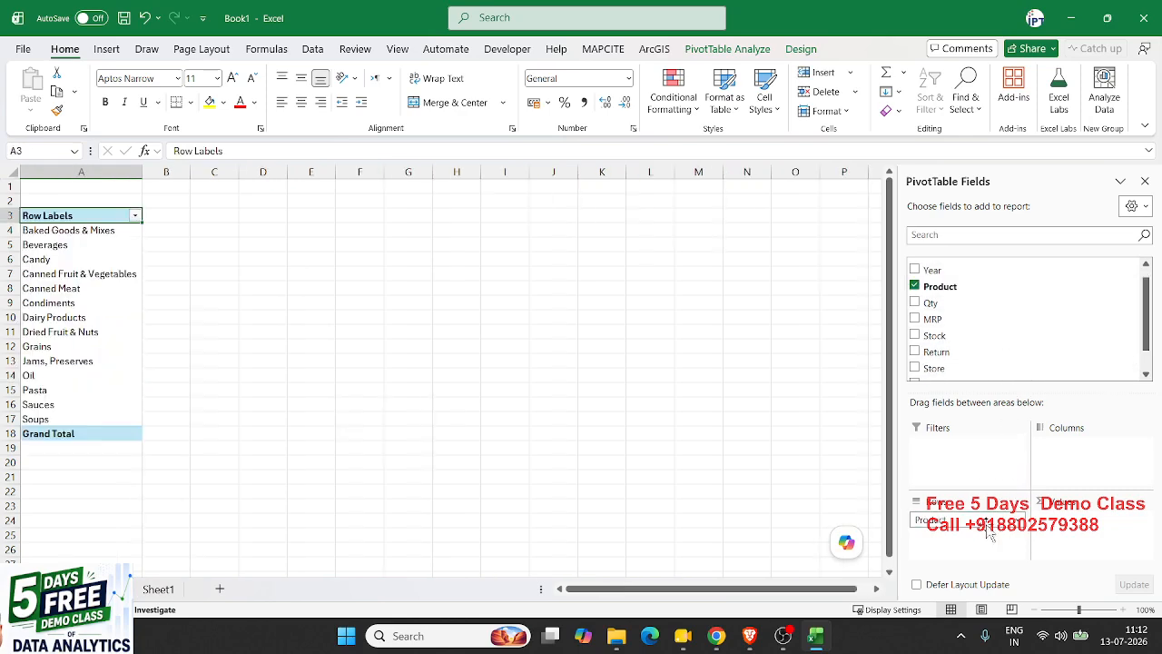
drag(947, 302, 1098, 534)
drag(949, 322, 1083, 543)
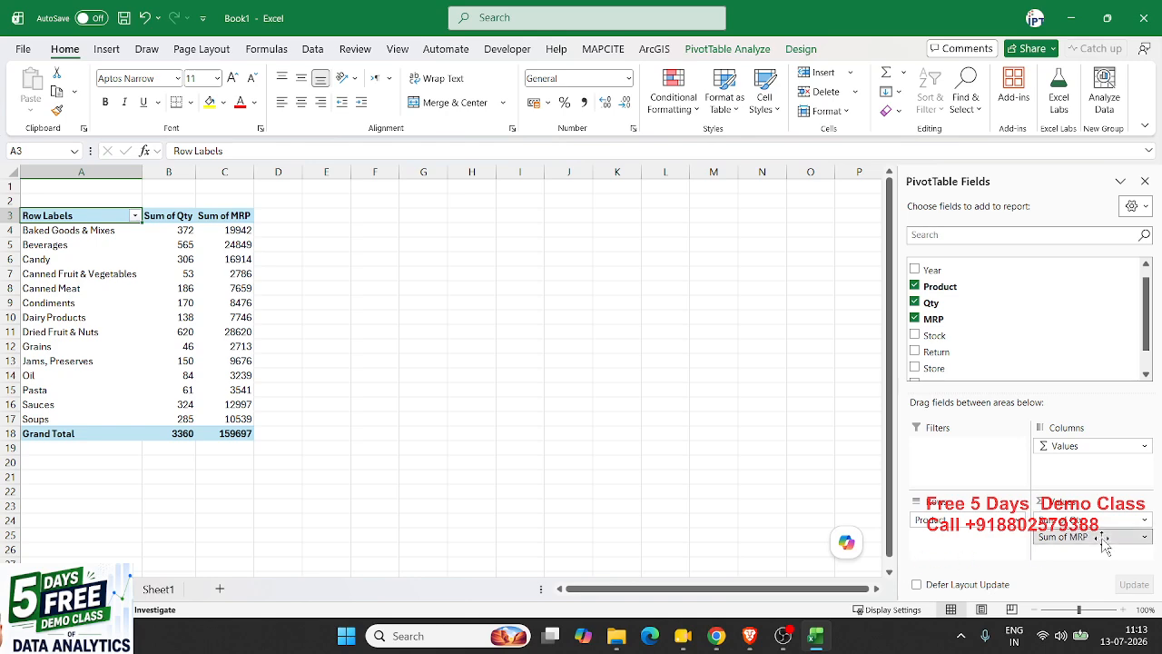
Change the MRP value field's summary calculation to Average.
click(1090, 537)
click(1095, 522)
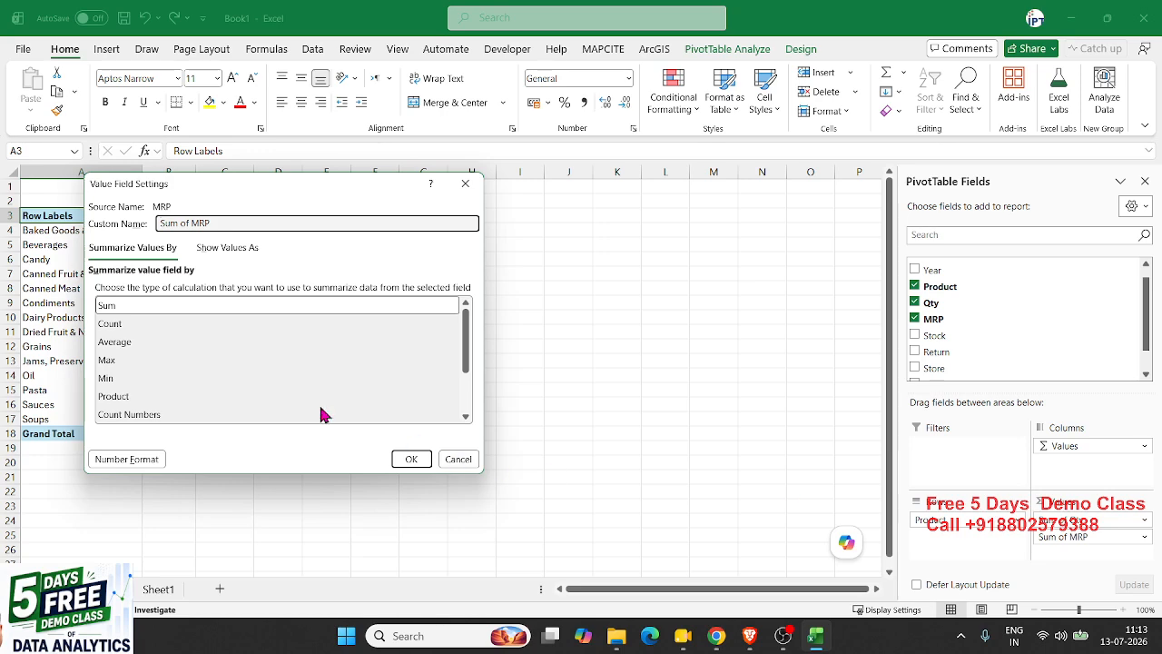
click(109, 351)
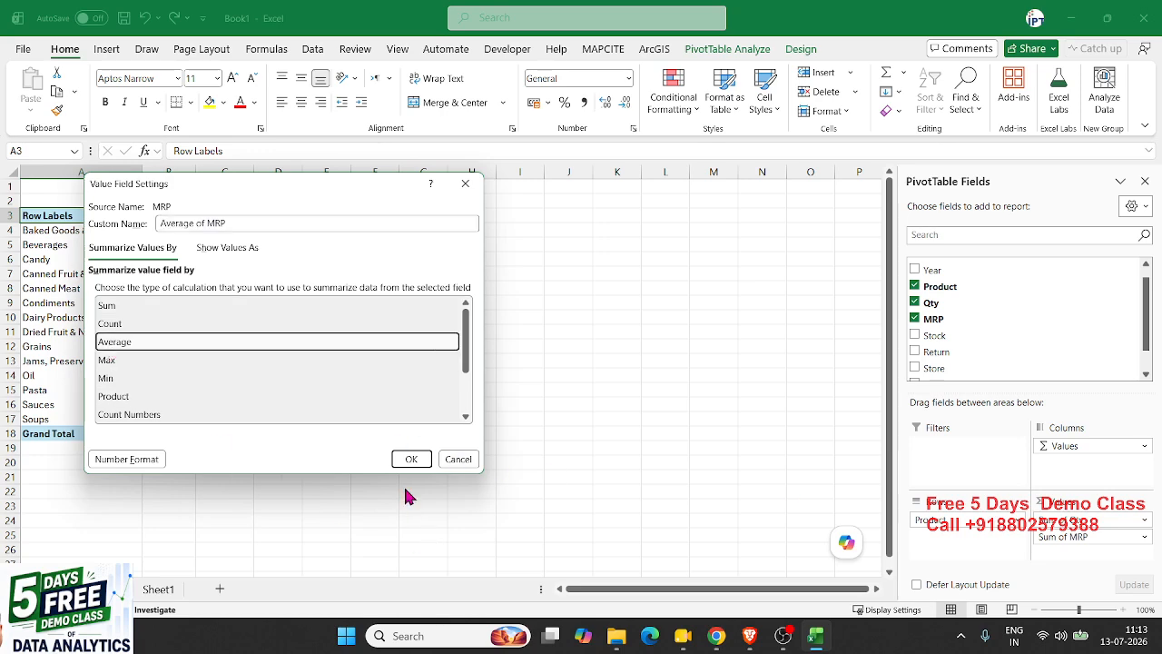
click(407, 459)
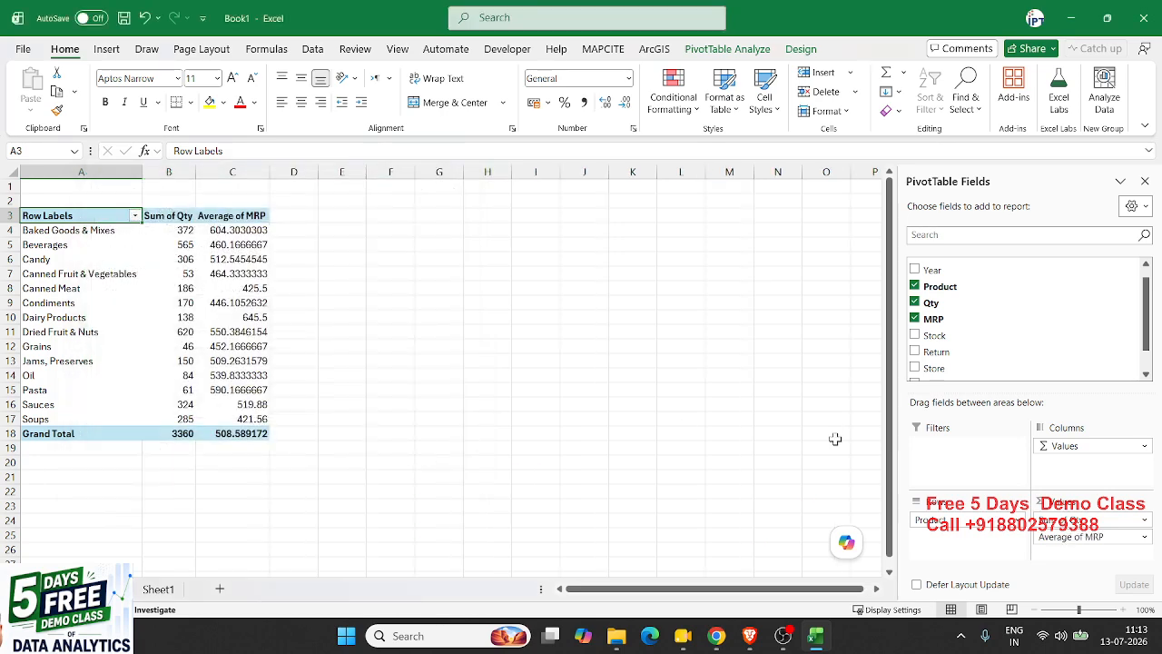
Add Stock and Return as further value fields of the PivotTable.
drag(988, 333, 1094, 556)
scroll(960, 339, down, 1)
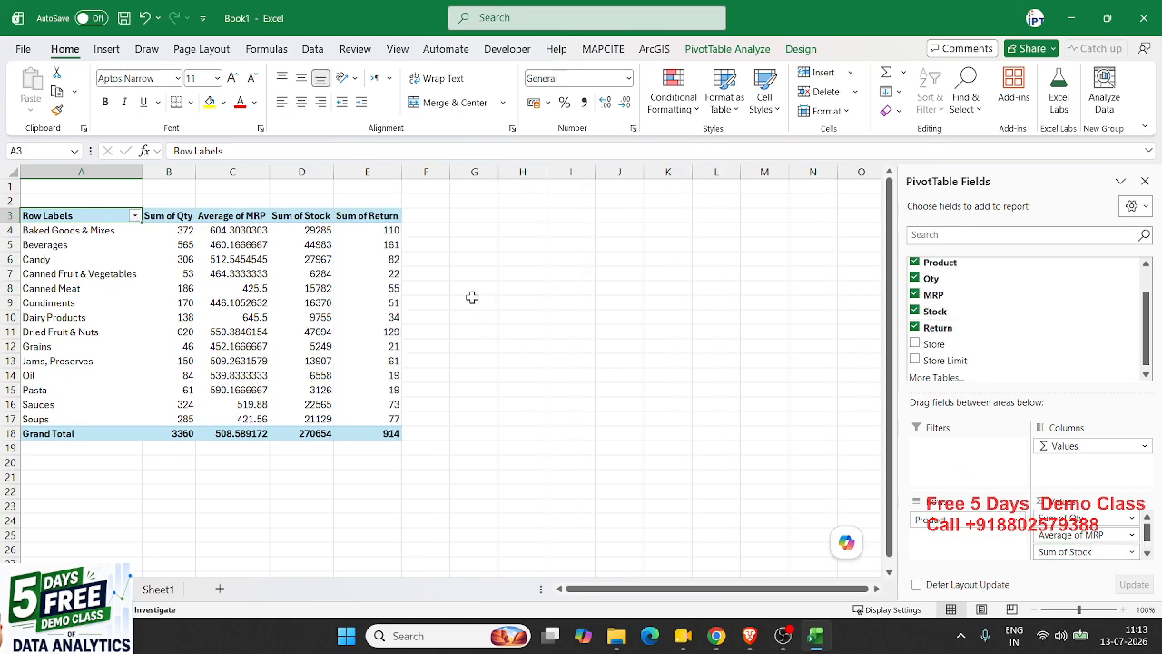
Rename the Row Labels heading in cell A3 as "Product".
click(36, 269)
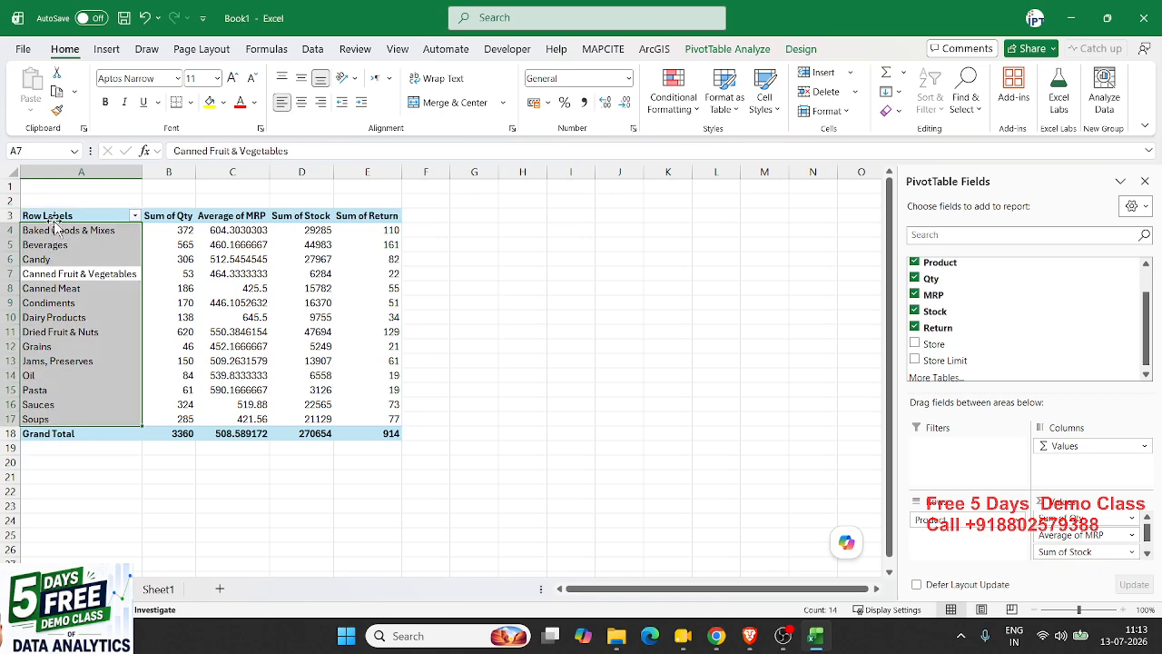
click(54, 216)
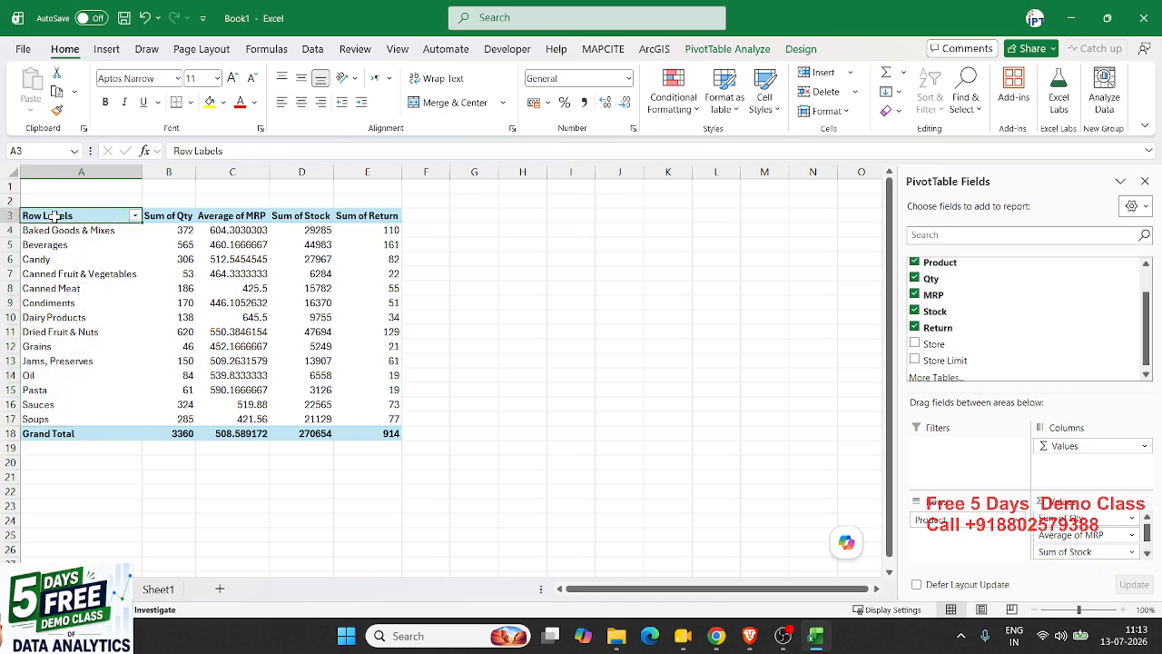
text(pRODUR)
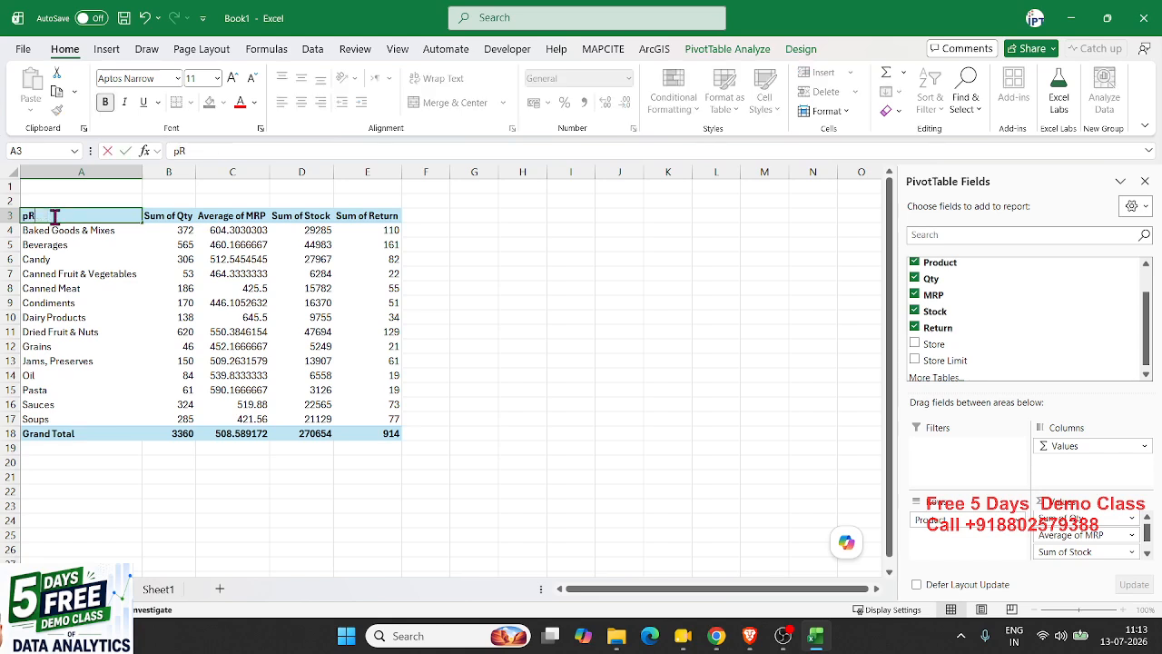
key(BackSpace)
key(BackSpace)
key(BackSpace)
key(BackSpace)
key(BackSpace)
key(BackSpace)
text(Pastarodu)
text(ct)
key(Return)
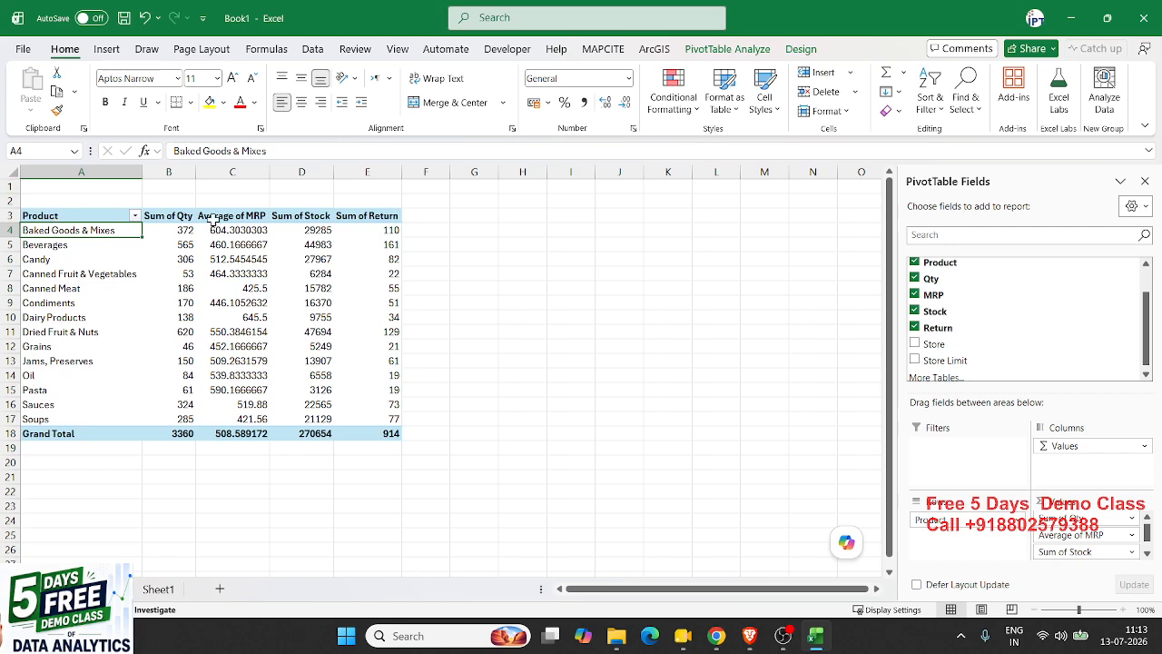
Rename the Sum of Qty heading as "Sold Qty" and the Average of MRP heading as "Rate".
click(176, 215)
text(Sold)
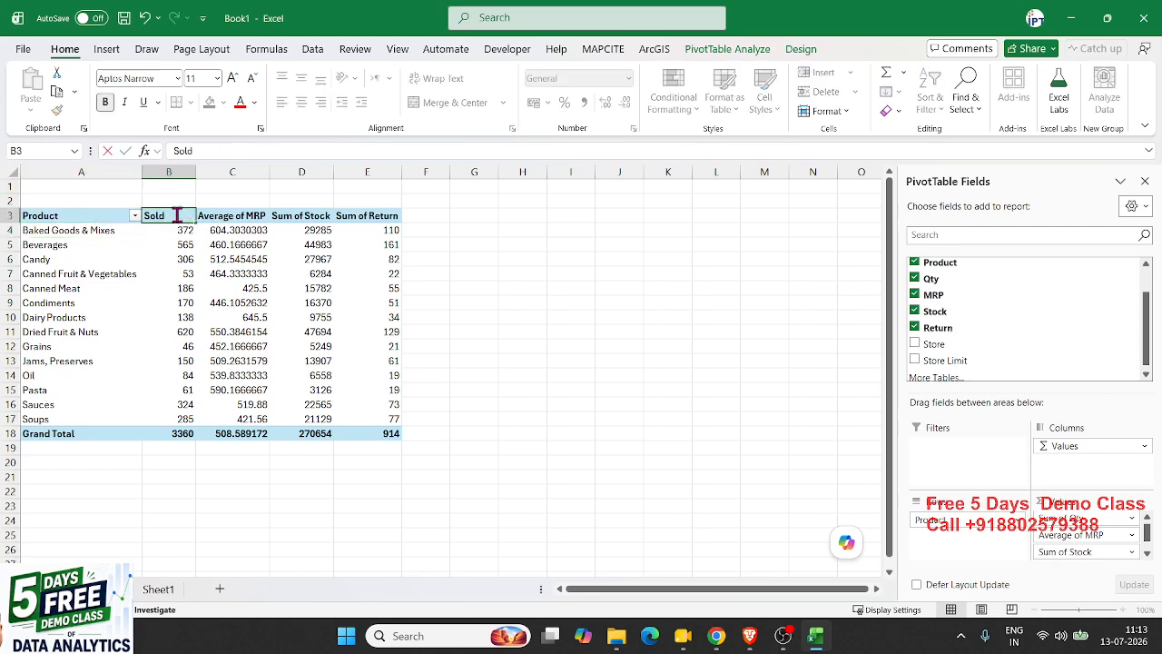
text( Qty)
key(Tab)
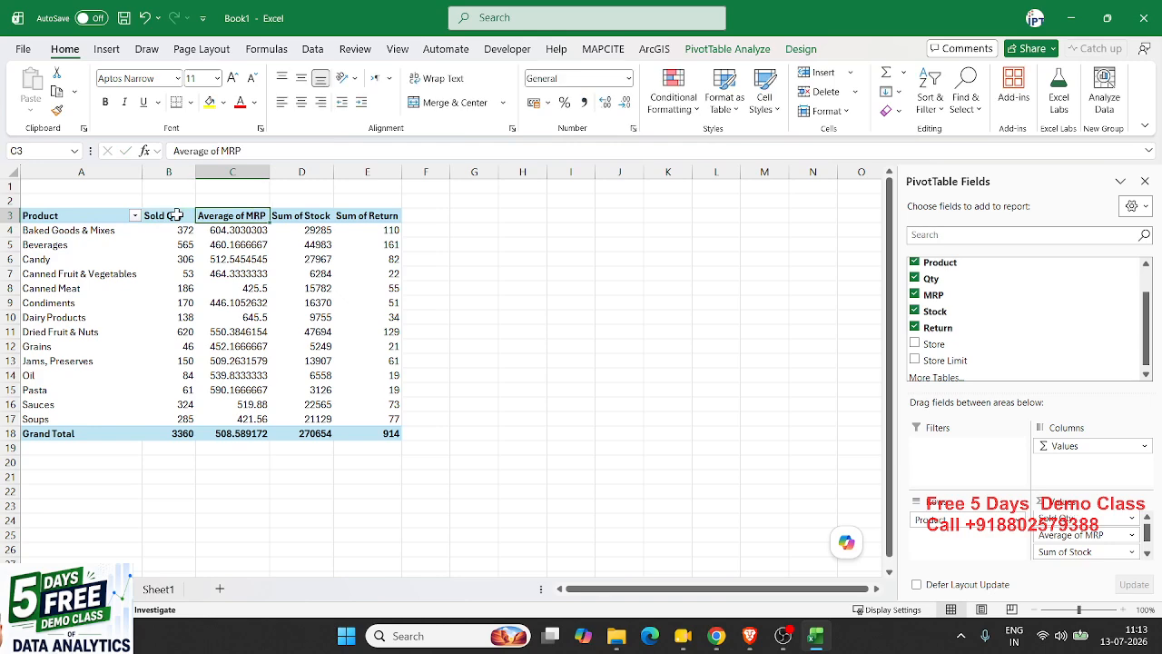
text(Rate)
key(Tab)
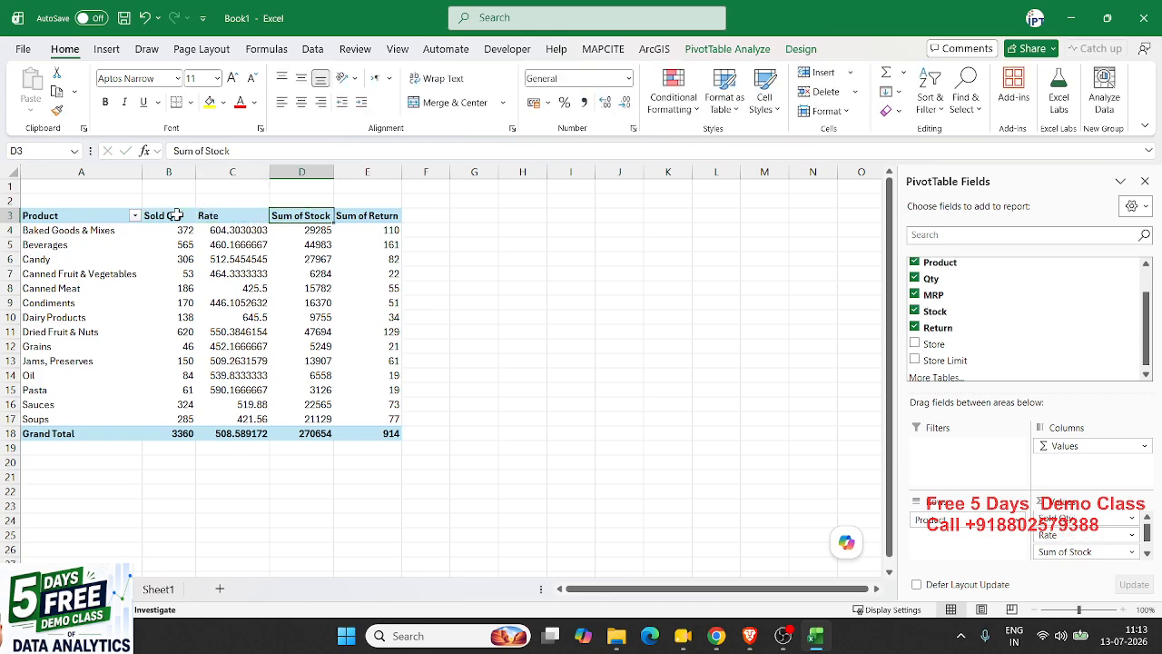
Rename the Sum of Stock heading as "Stock".
text(Stock)
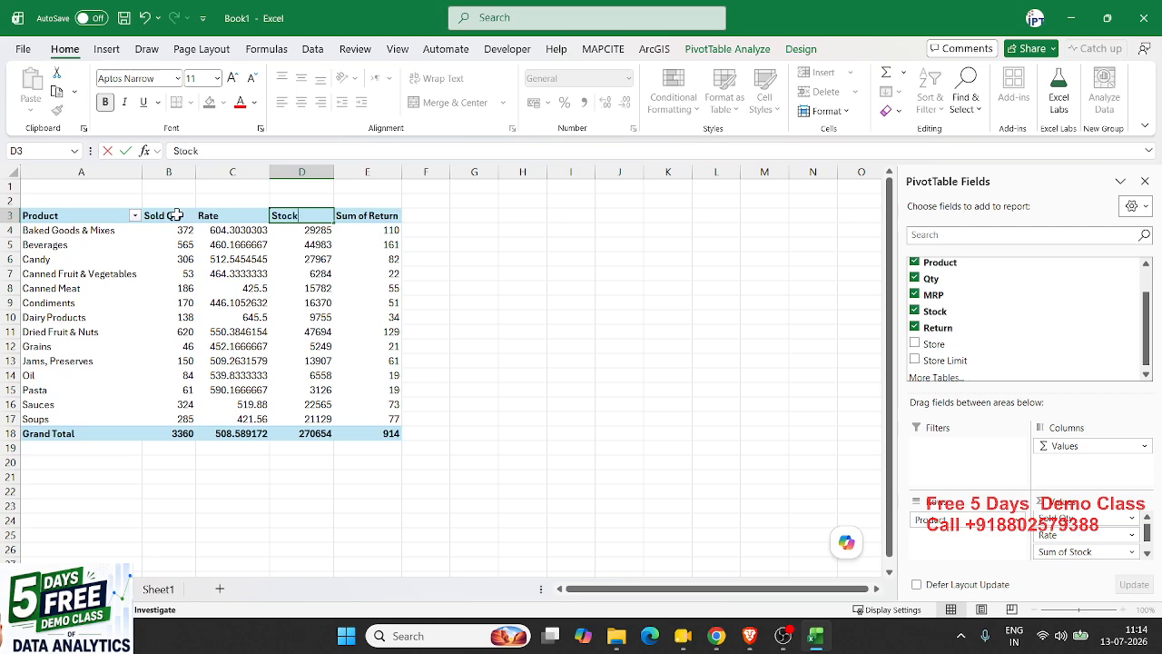
key(Tab)
key(Return)
Rename the Sum of Return heading in cell E3 as "Return".
click(175, 215)
key(Right)
key(Right)
key(Right)
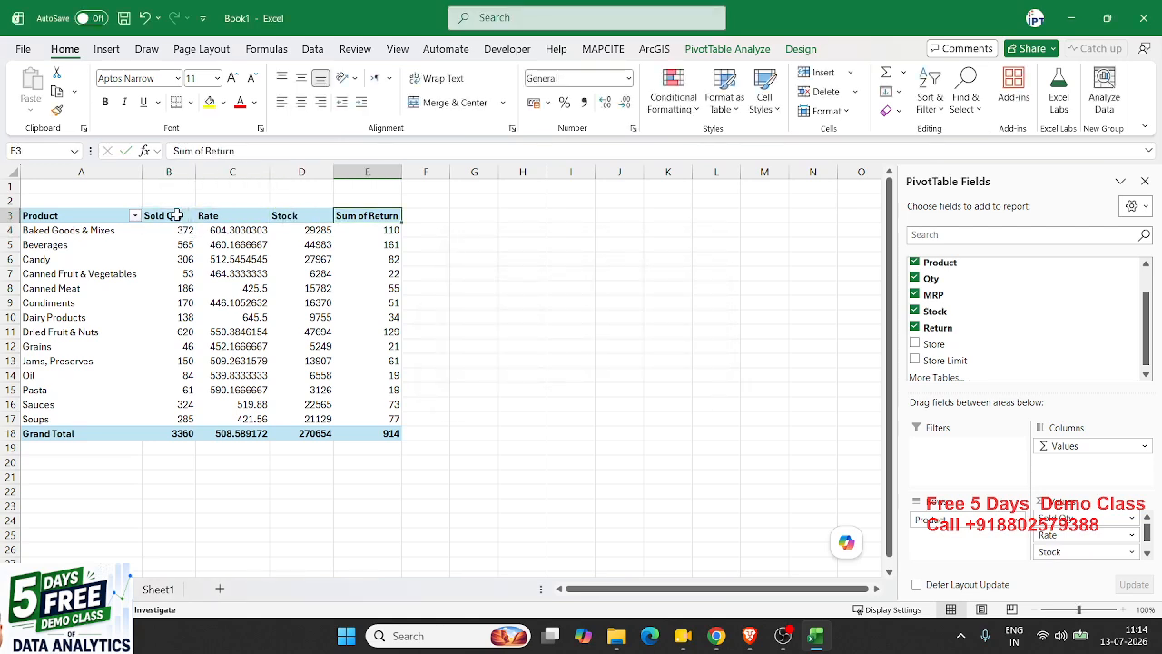
text(Return)
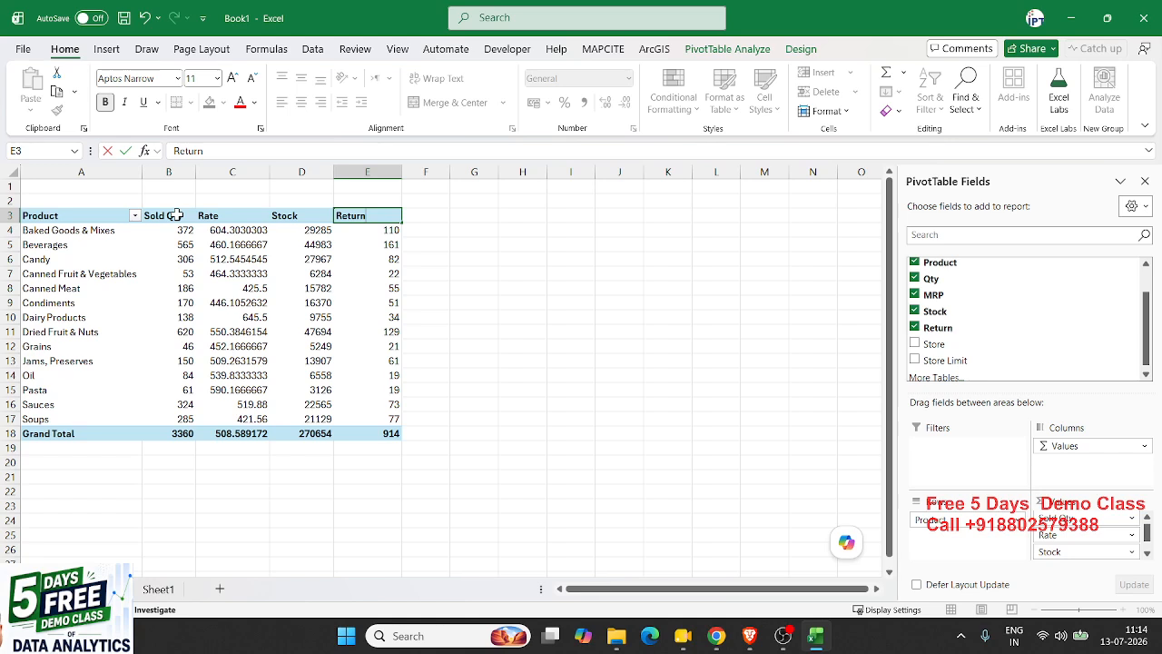
key(Return)
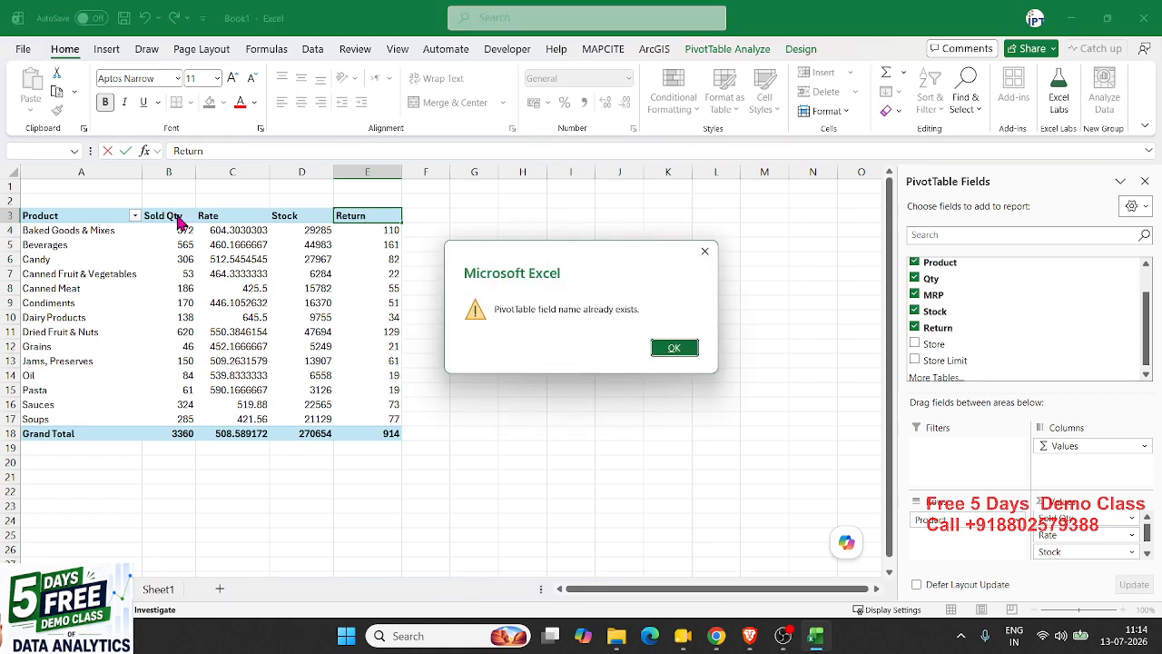
key(Return)
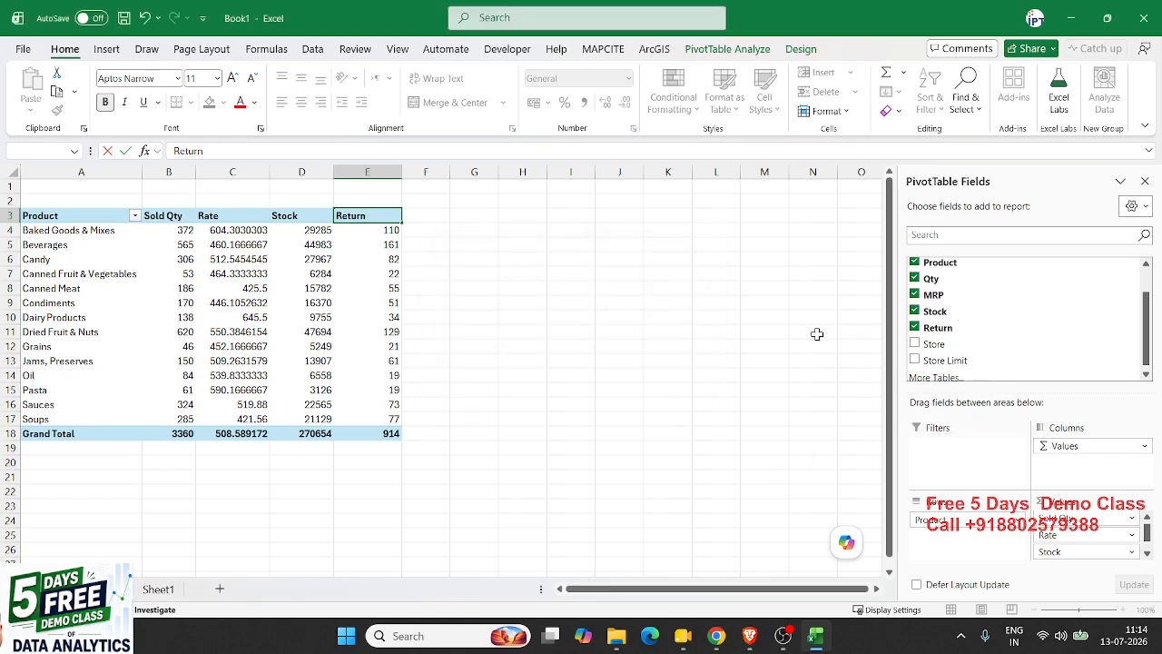
click(383, 227)
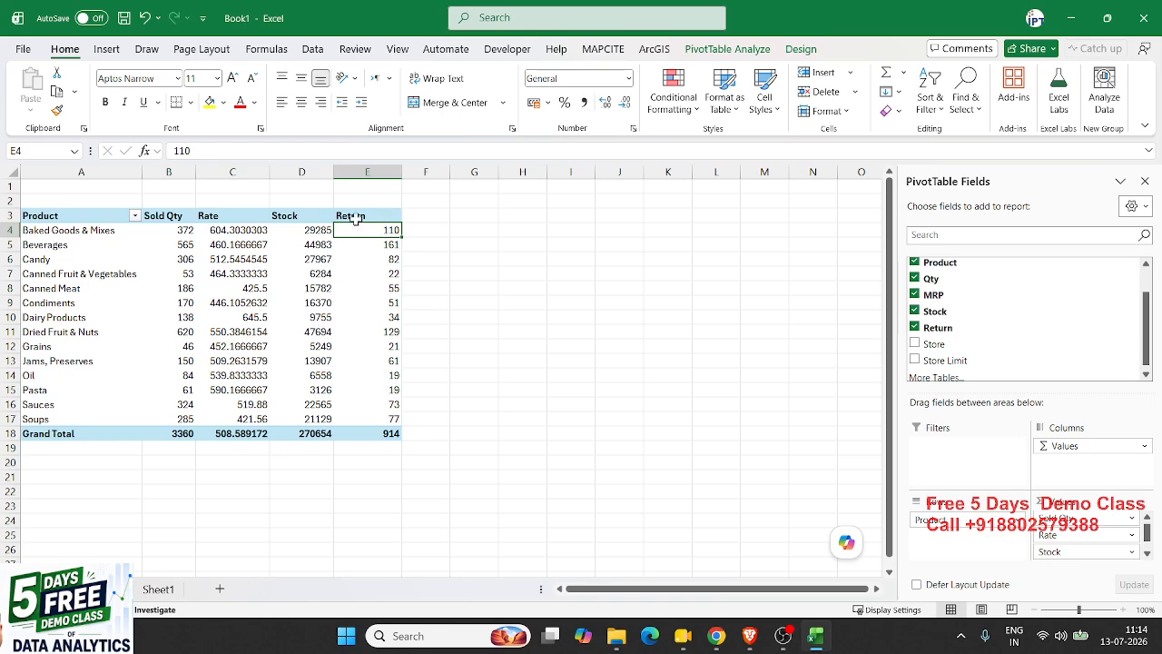
Browse the light, medium and dark PivotTable styles without applying a new one.
click(467, 332)
click(354, 334)
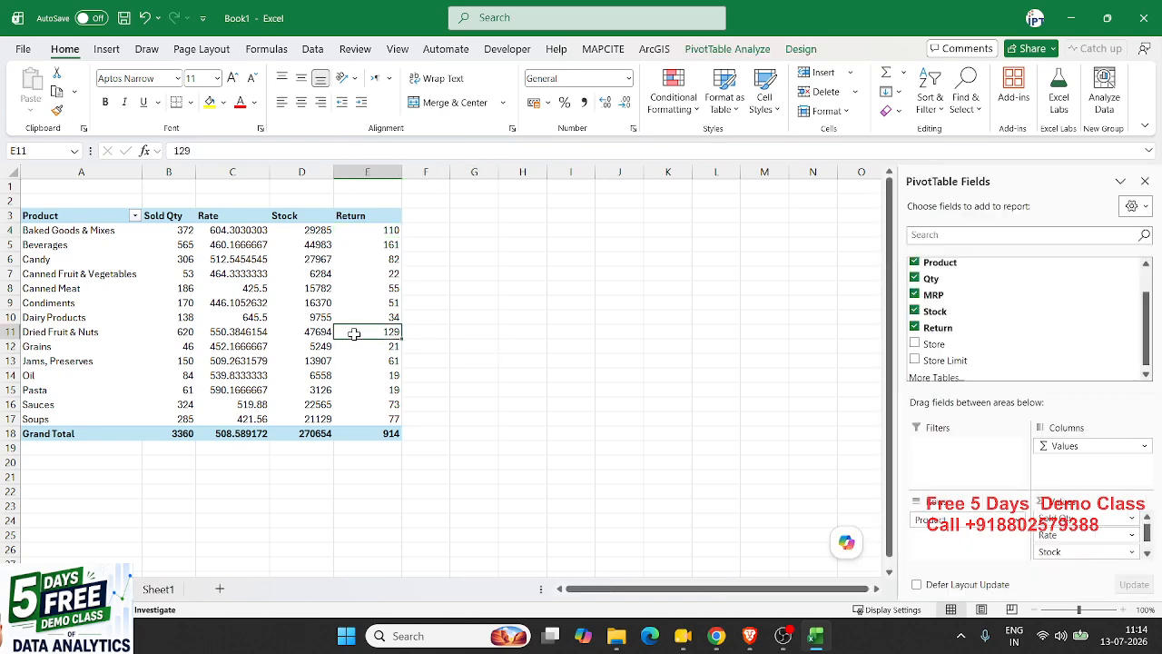
click(726, 50)
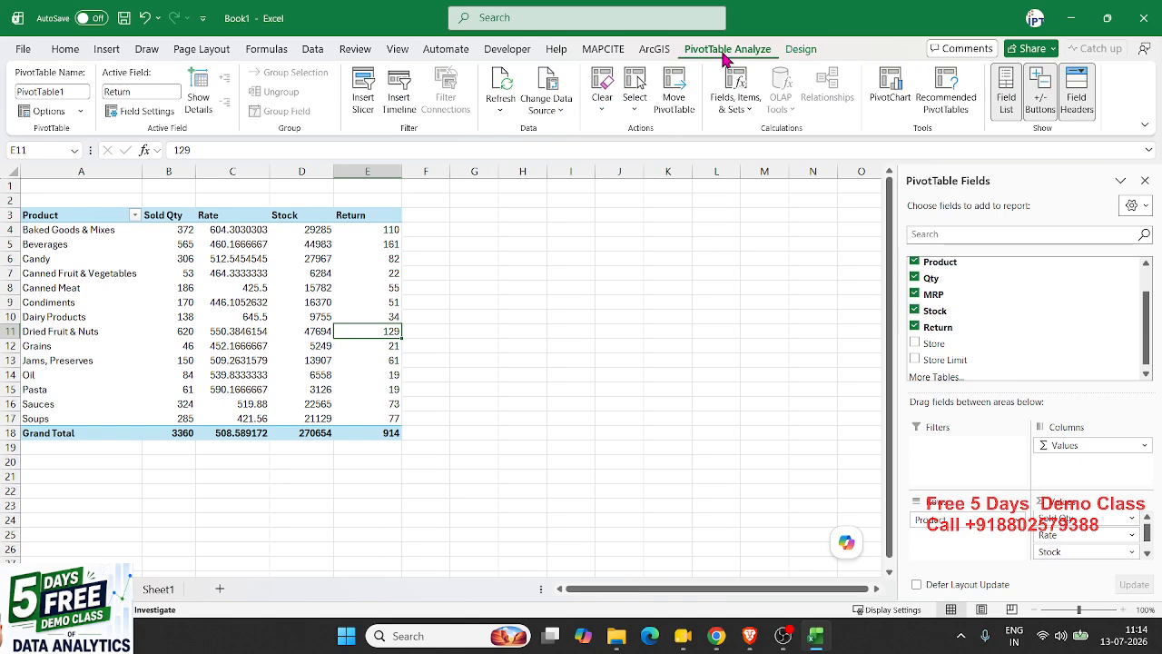
click(798, 54)
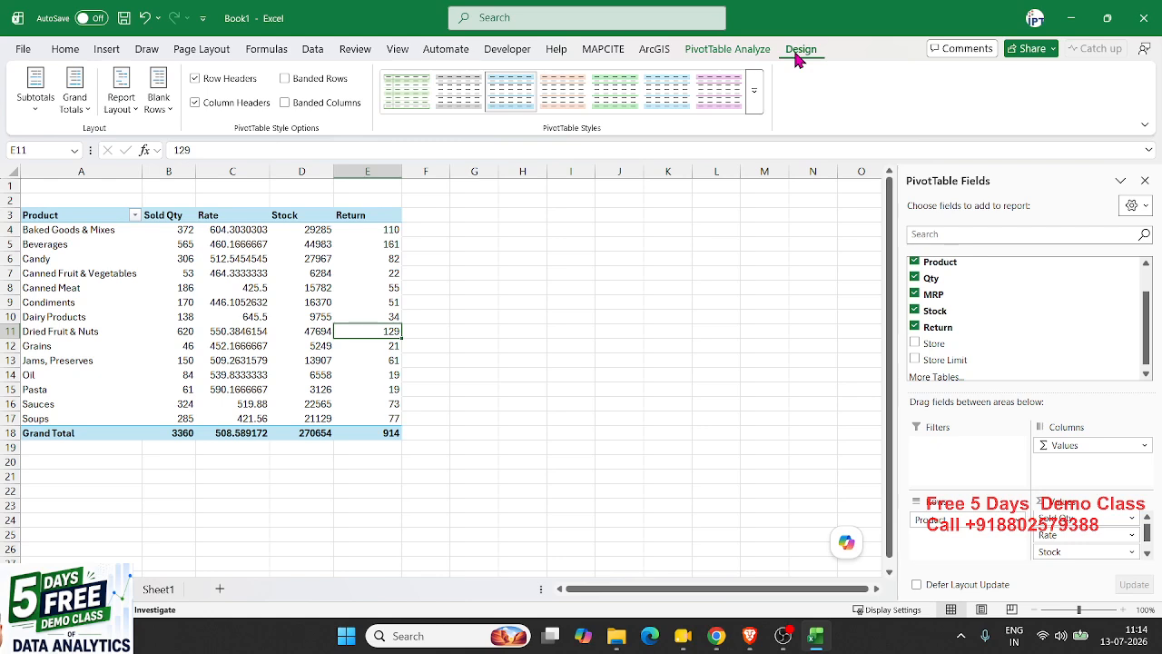
click(755, 100)
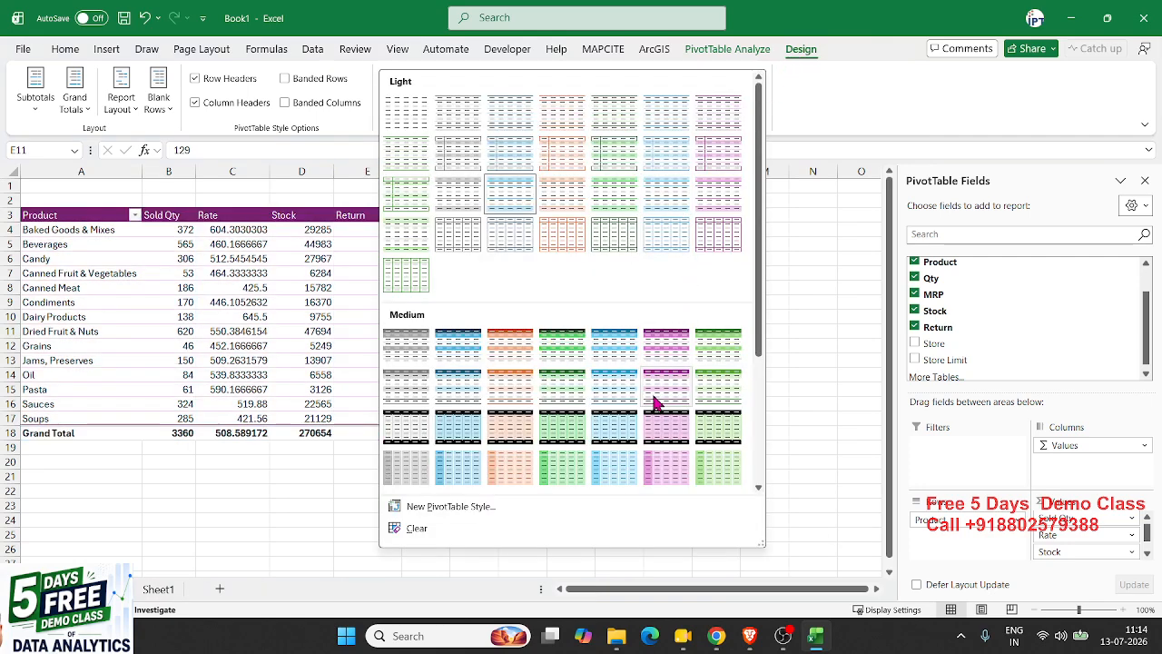
scroll(604, 444, down, 3)
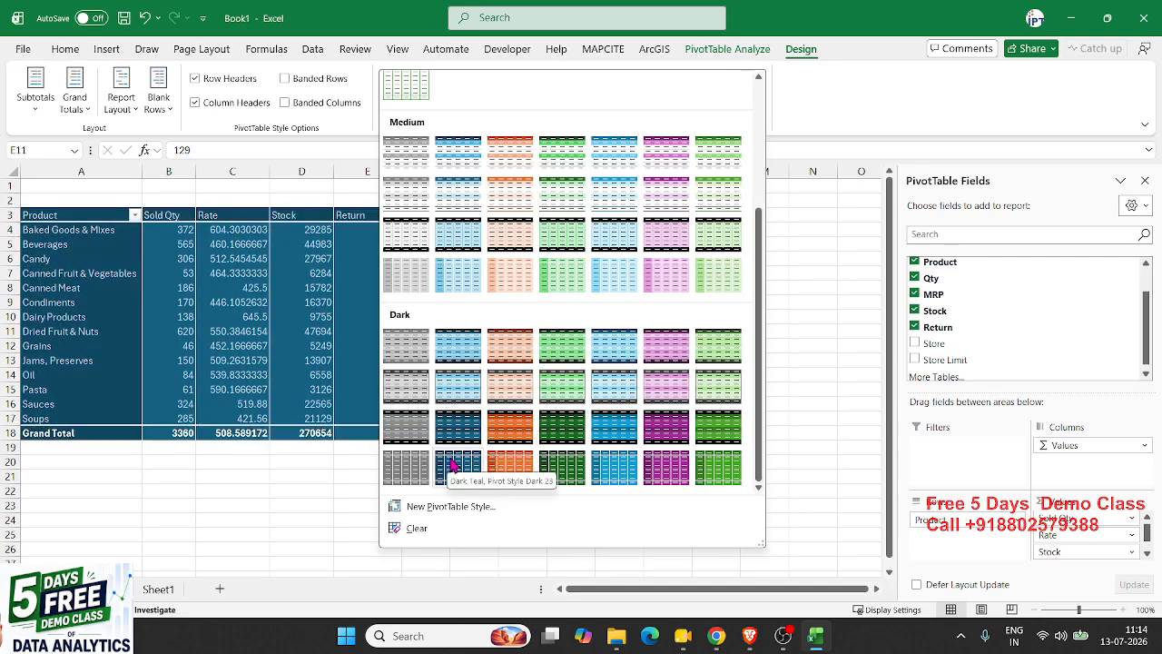
scroll(520, 482, up, 3)
key(Escape)
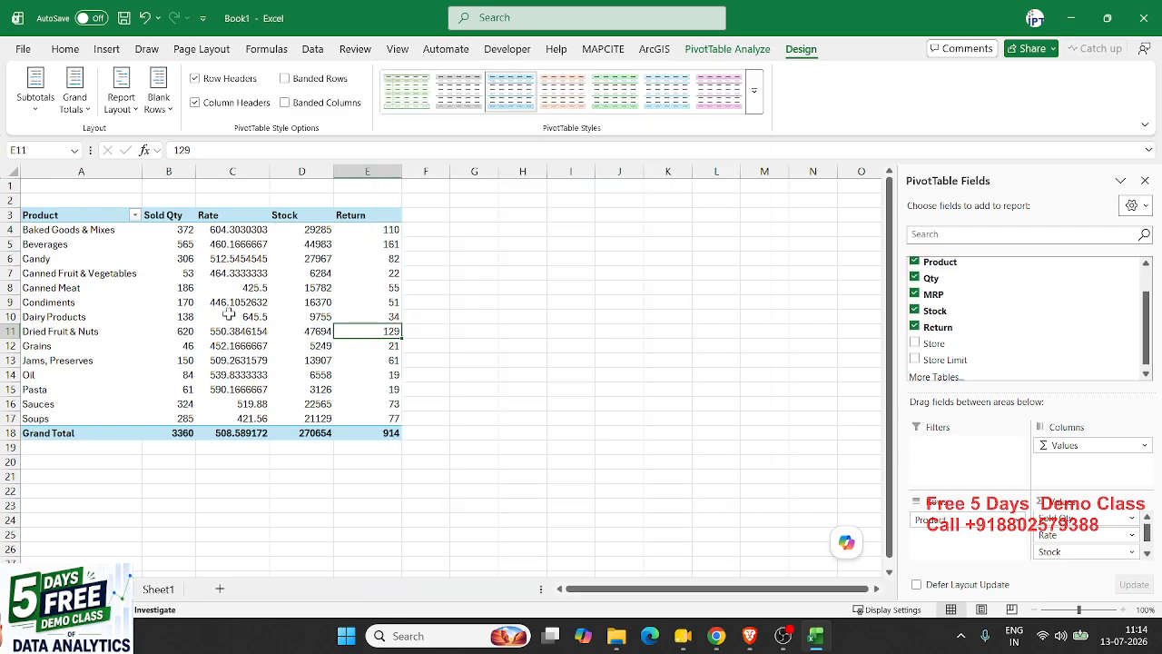
Apply all borders to the PivotTable range A3:E18 and centre its contents horizontally.
click(75, 216)
drag(75, 216, 369, 432)
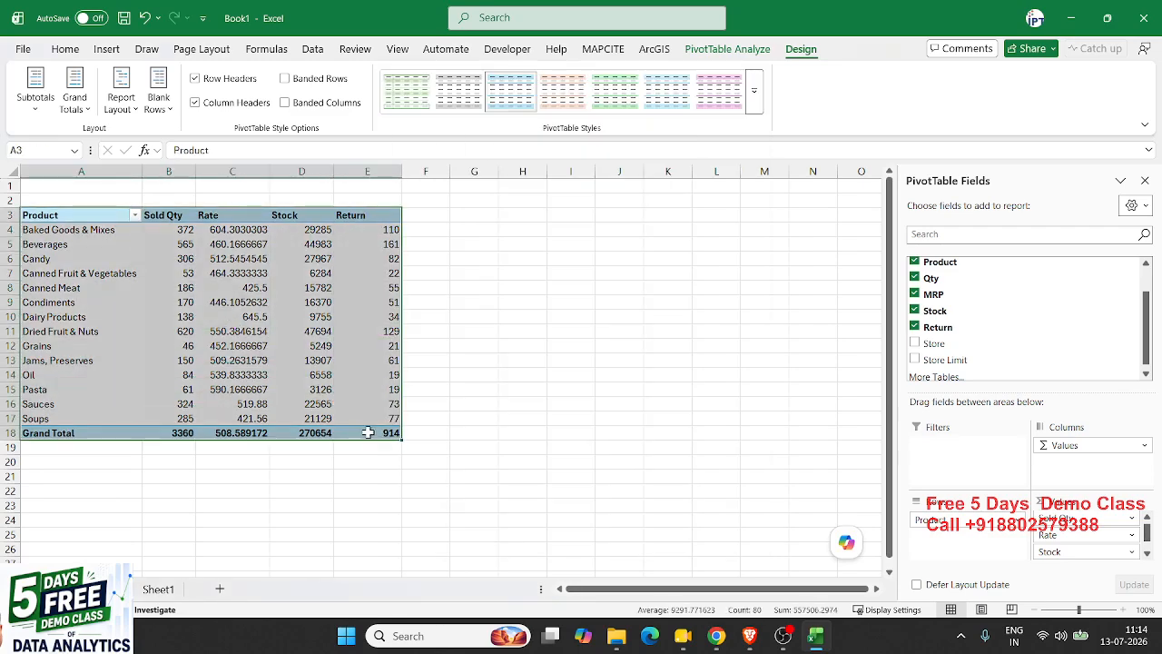
click(65, 49)
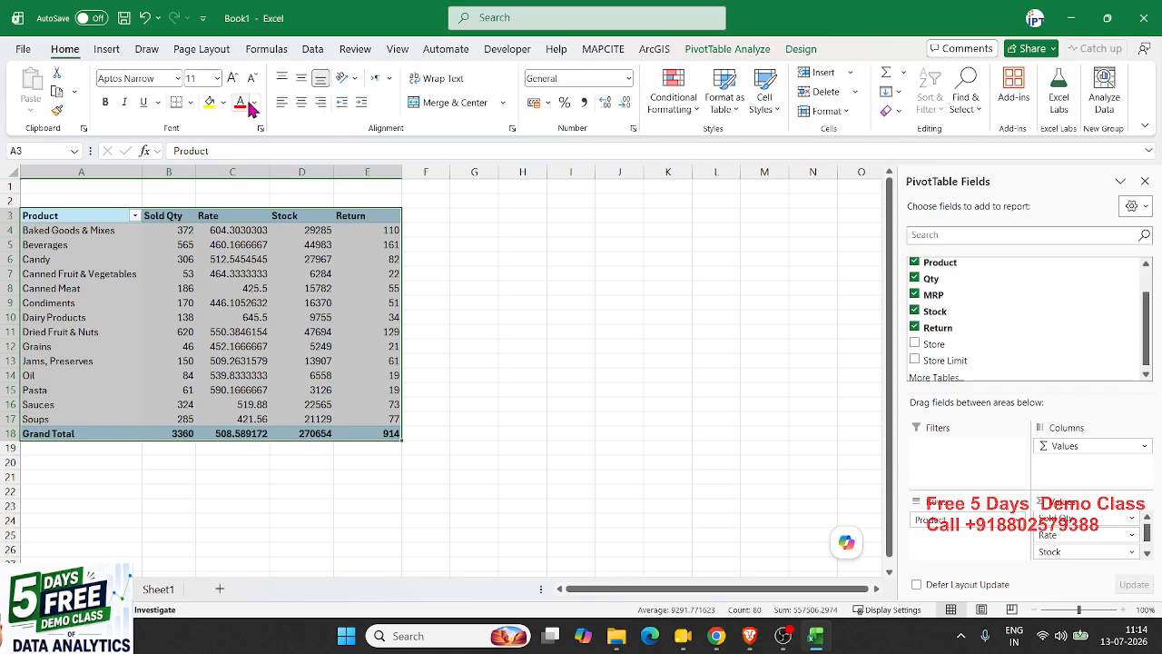
click(188, 102)
click(198, 261)
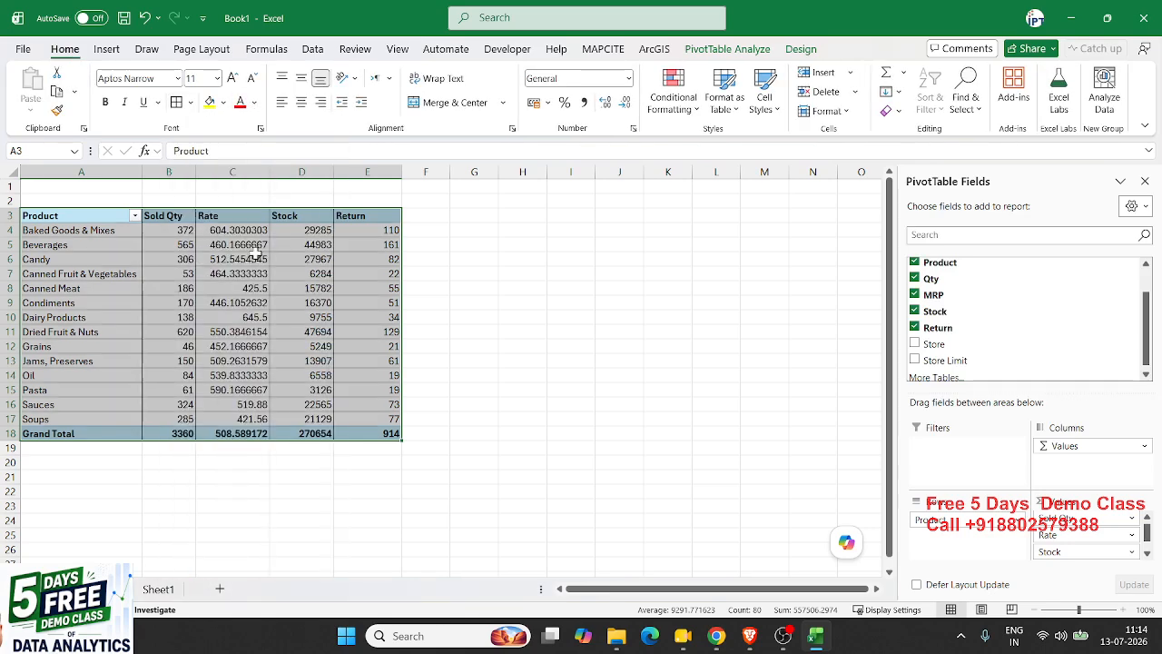
click(301, 102)
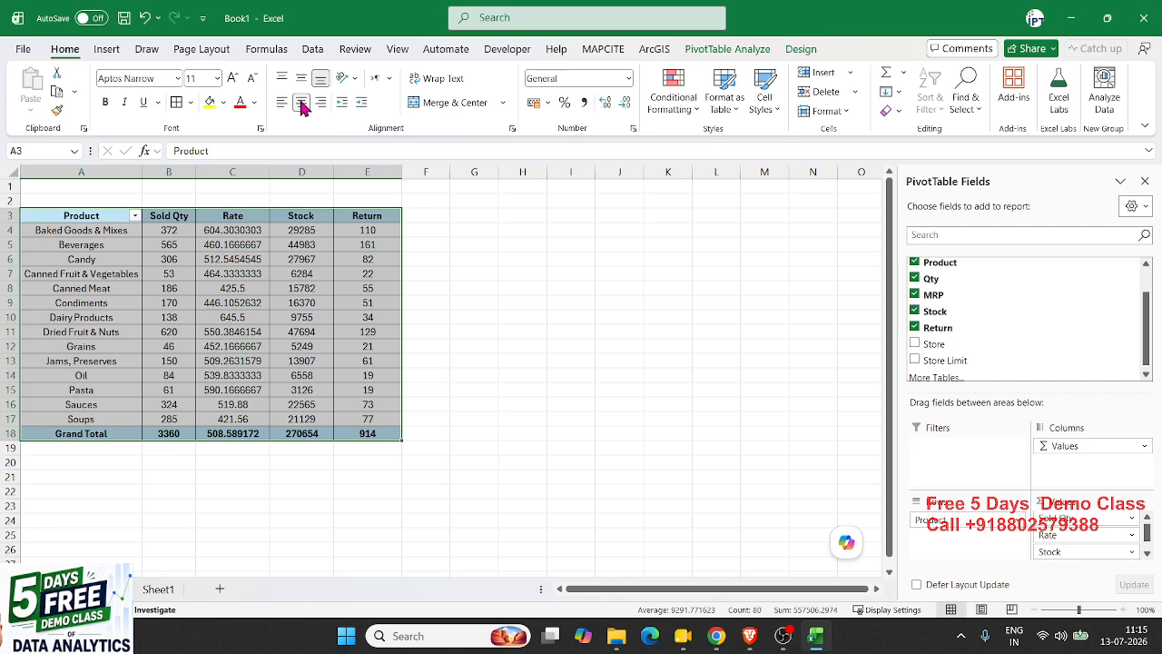
click(302, 374)
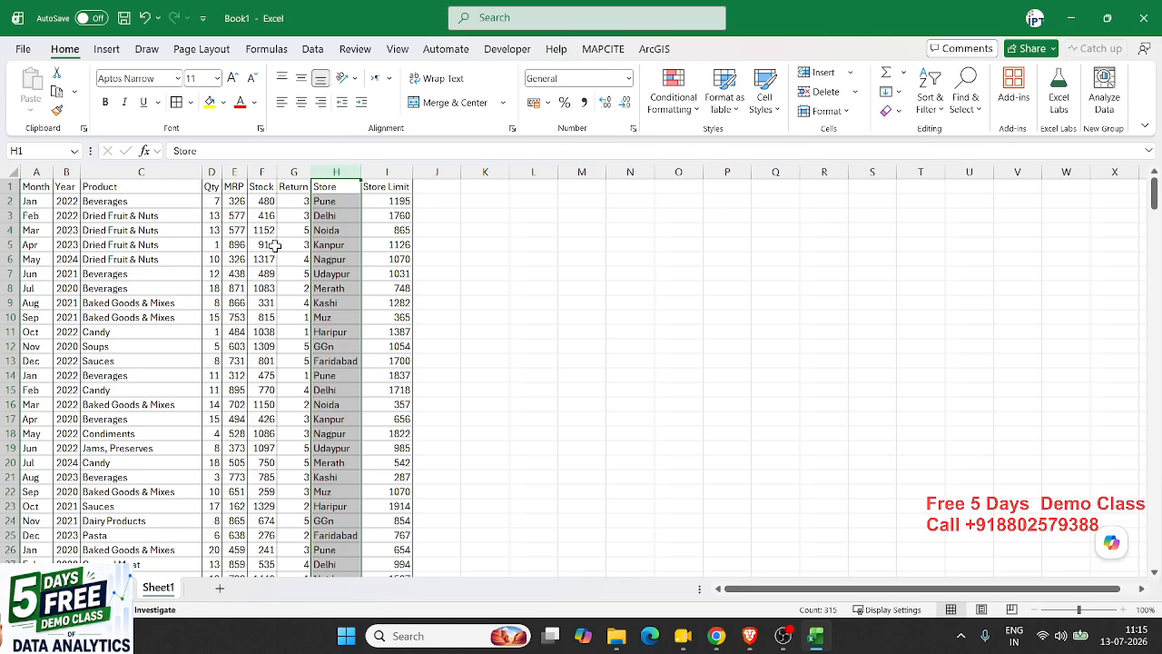
Create a PivotTable on a new worksheet from the Sheet1 data range A1:I315.
click(38, 191)
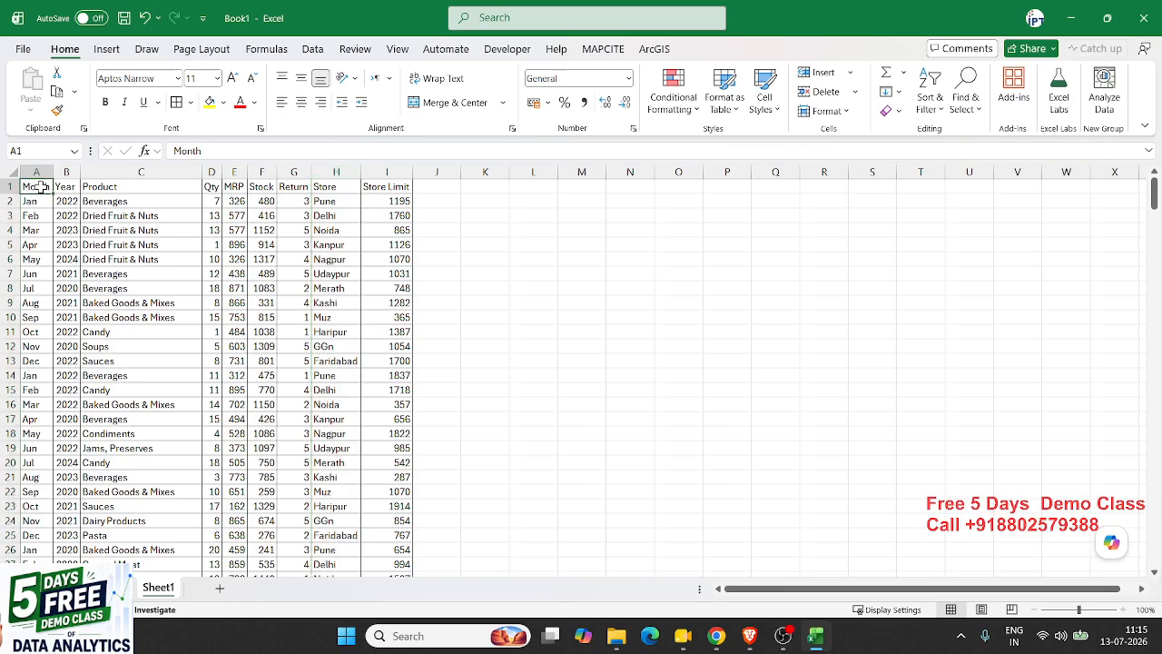
click(107, 49)
click(30, 84)
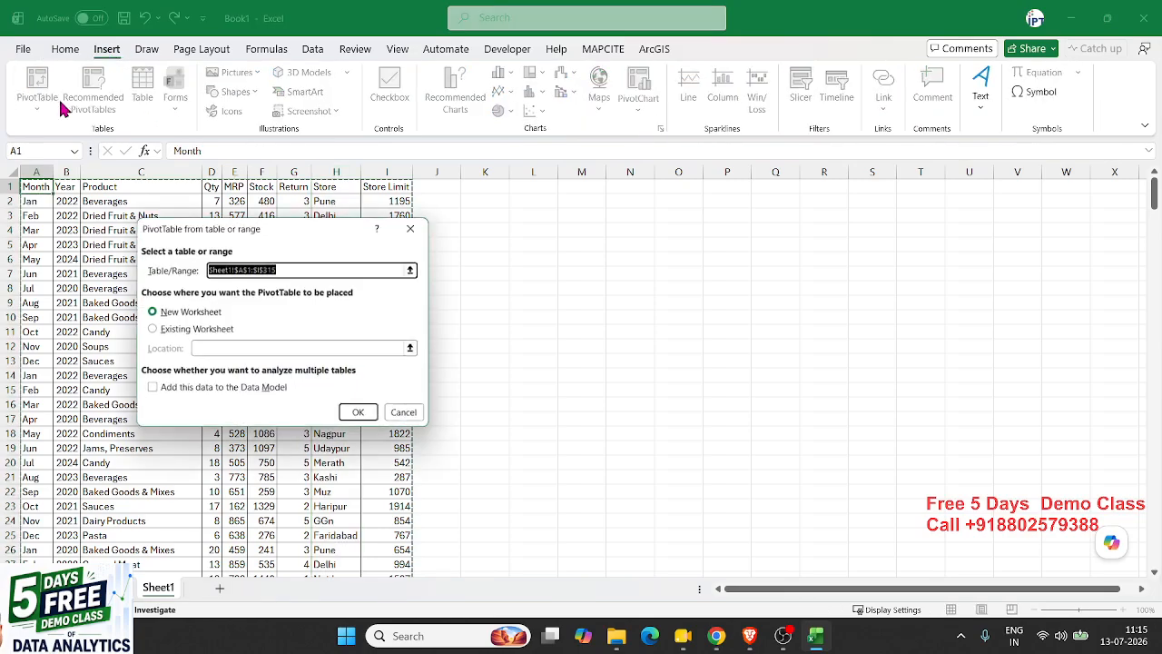
click(362, 413)
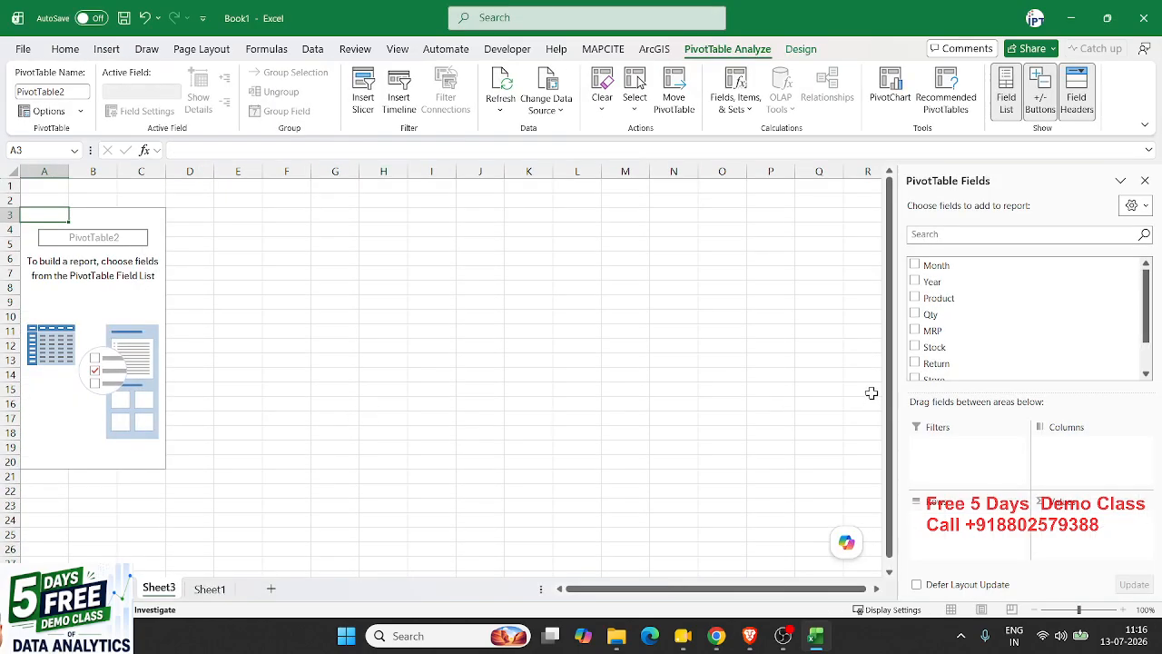
Lay out the new PivotTable with Product as rows, Store as columns and the sum of Qty as values.
drag(935, 299, 988, 545)
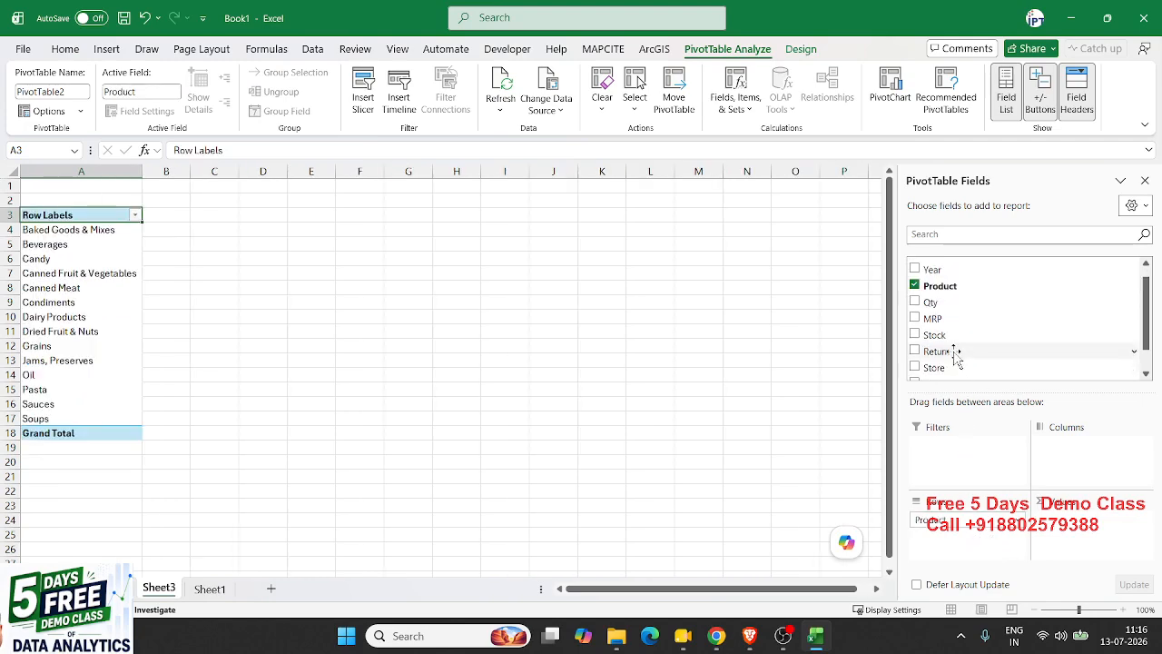
drag(945, 338, 1007, 295)
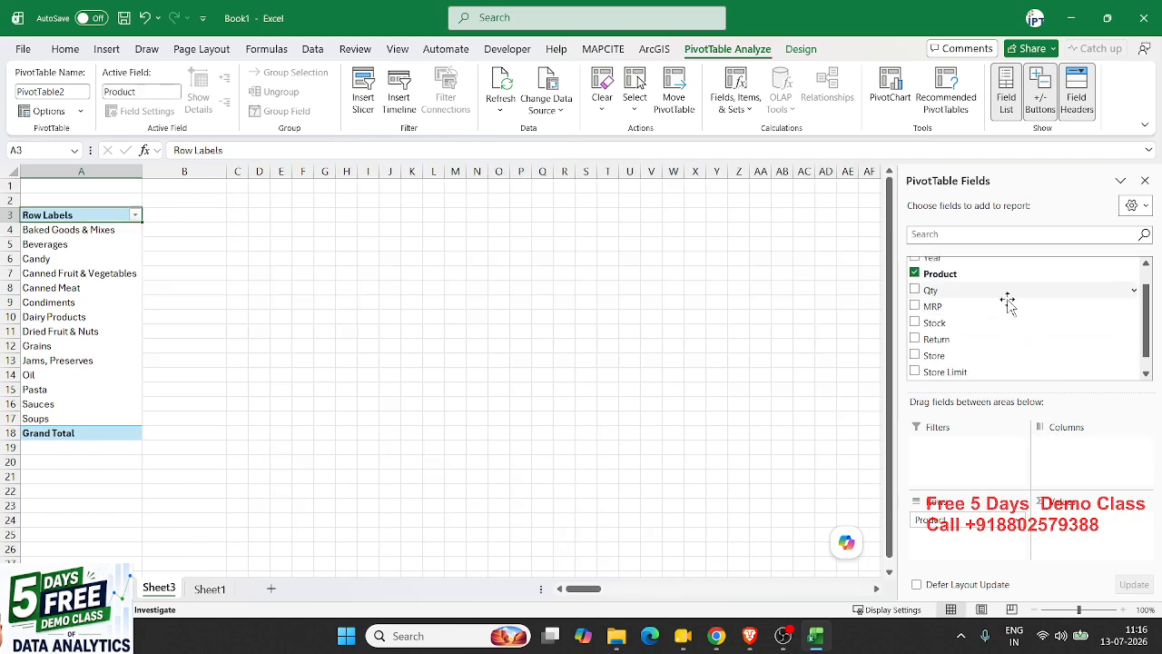
drag(940, 355, 1087, 444)
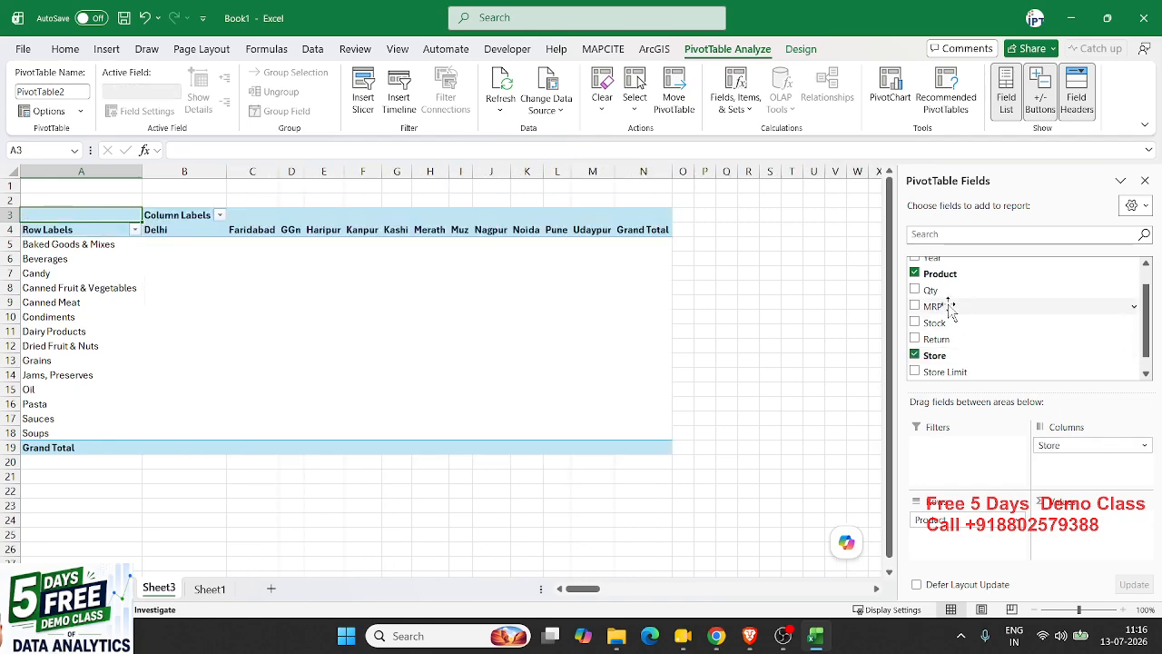
drag(935, 289, 1076, 532)
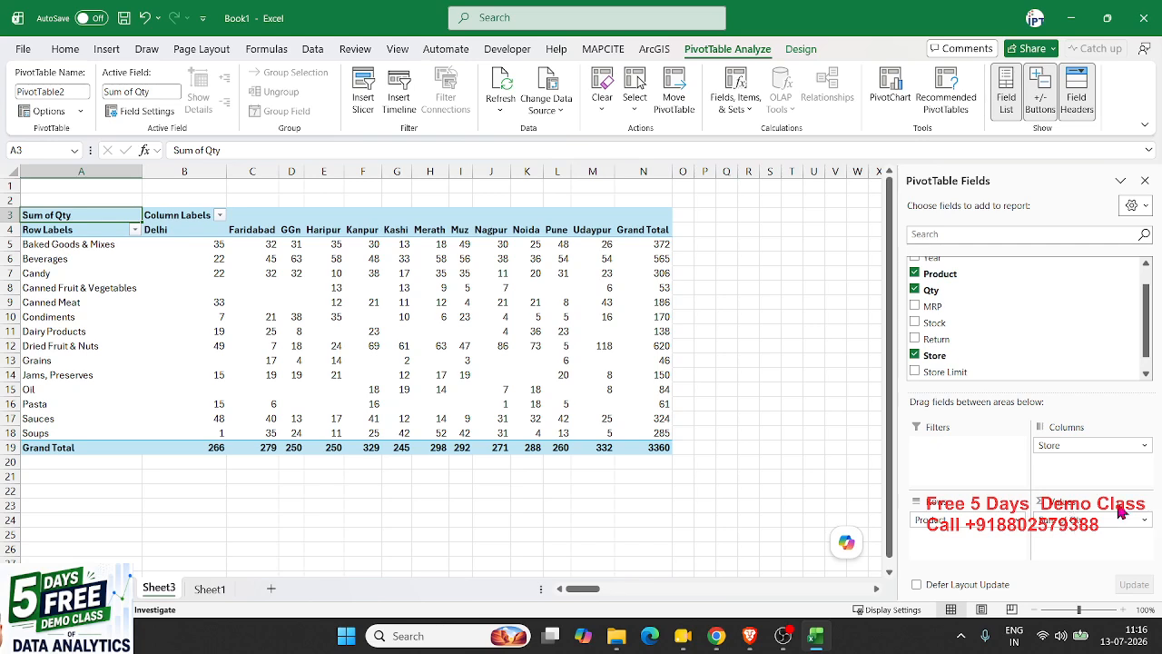
Set the PivotTable options to show 0 in empty cells.
click(186, 291)
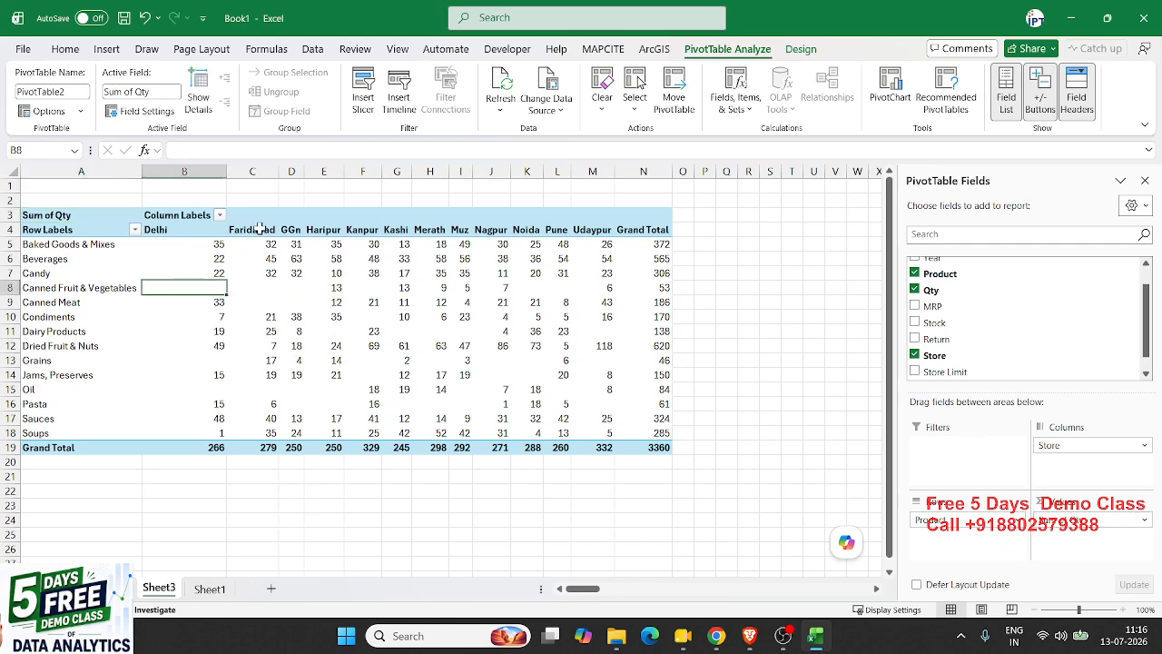
click(102, 274)
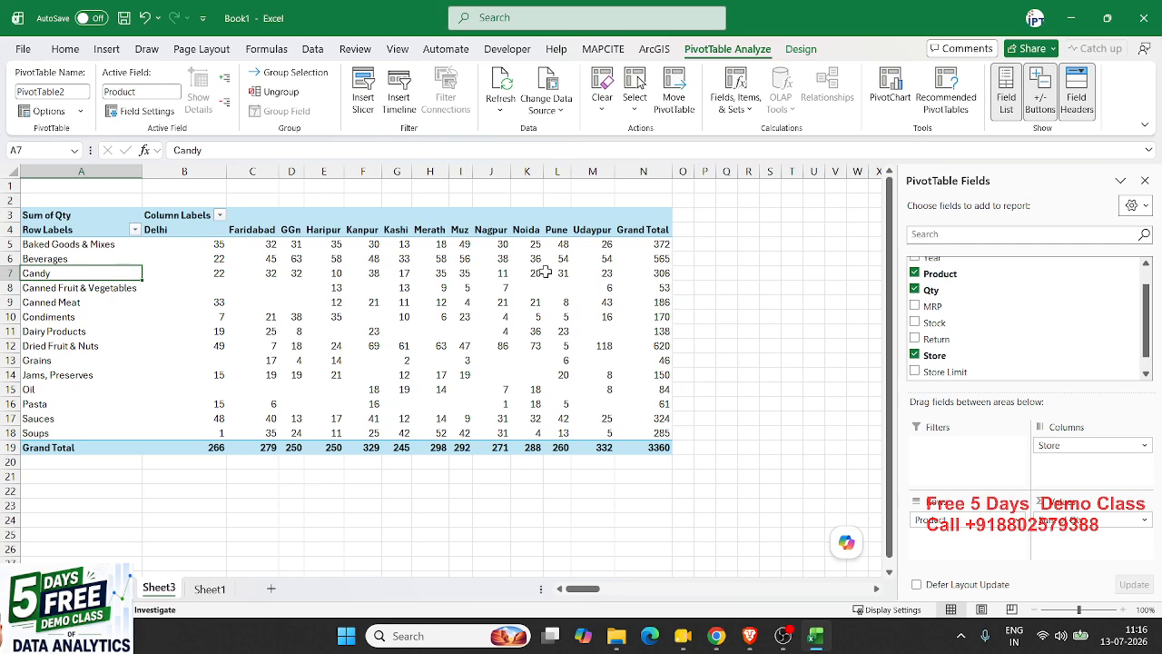
click(83, 307)
click(265, 306)
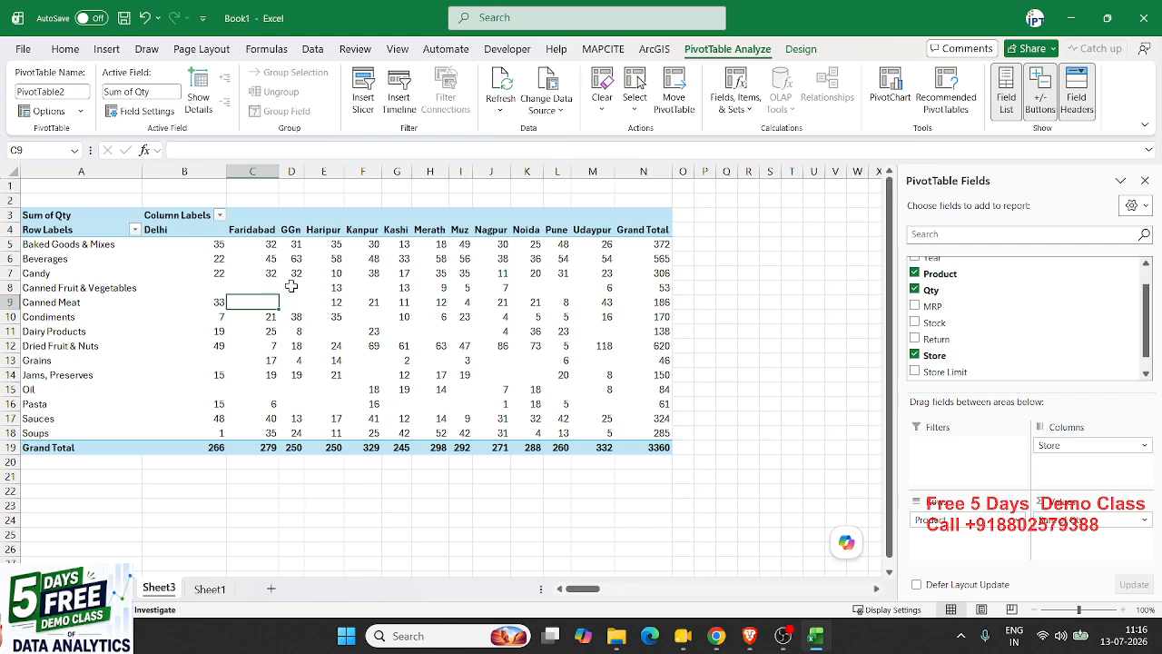
right_click(290, 288)
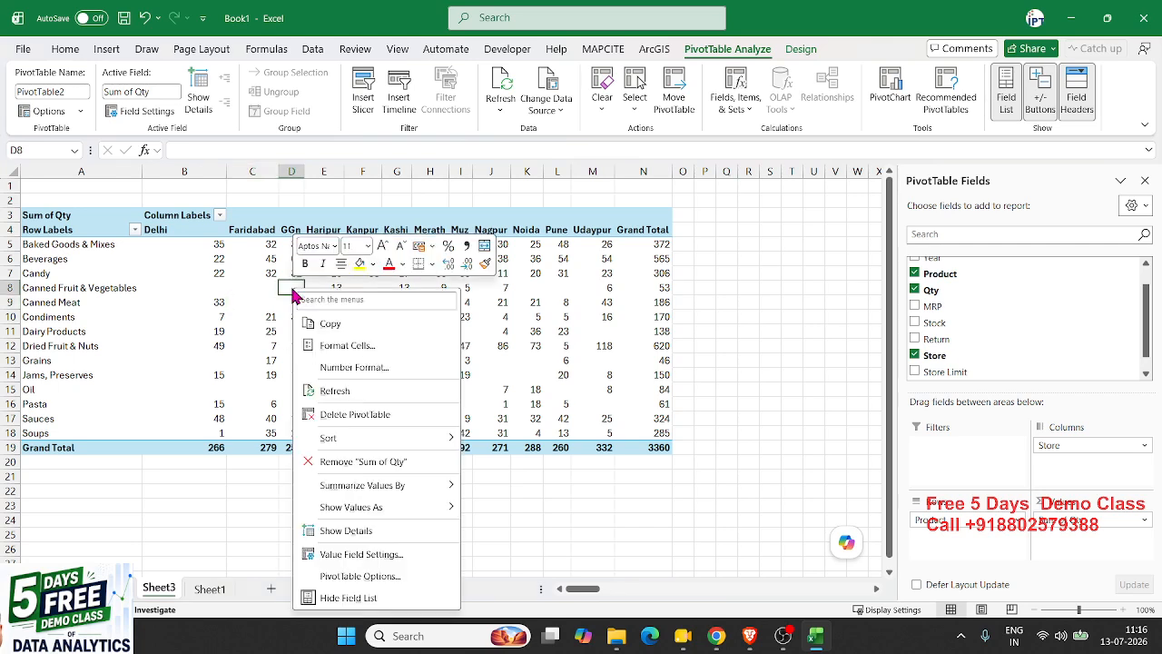
click(363, 576)
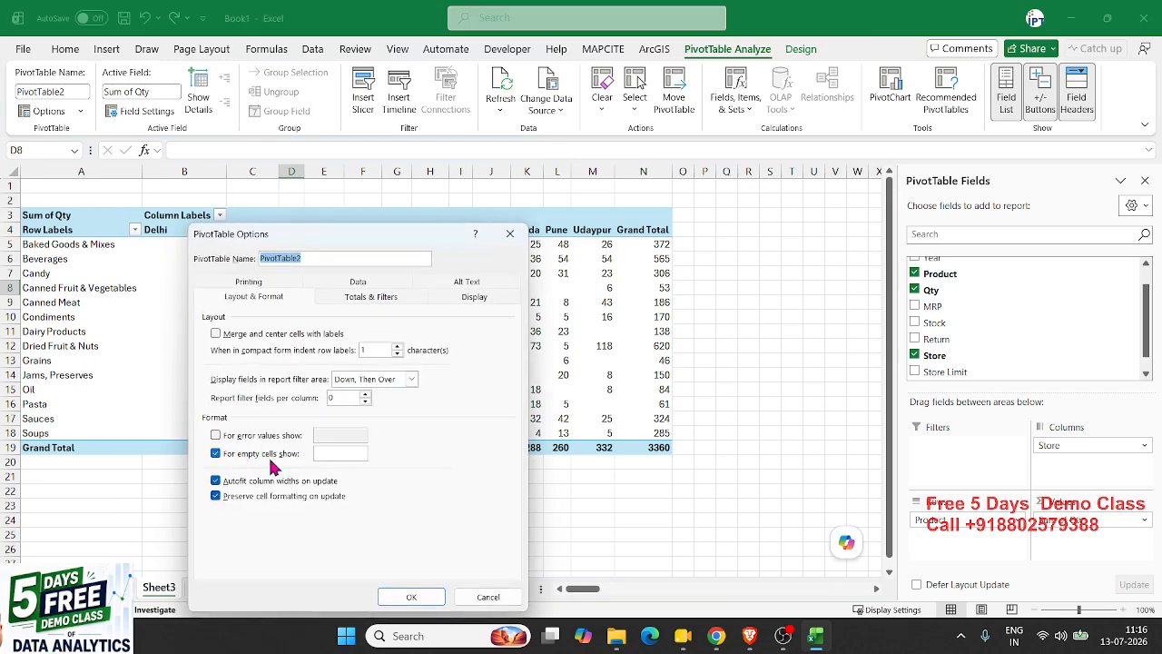
click(331, 453)
text(0)
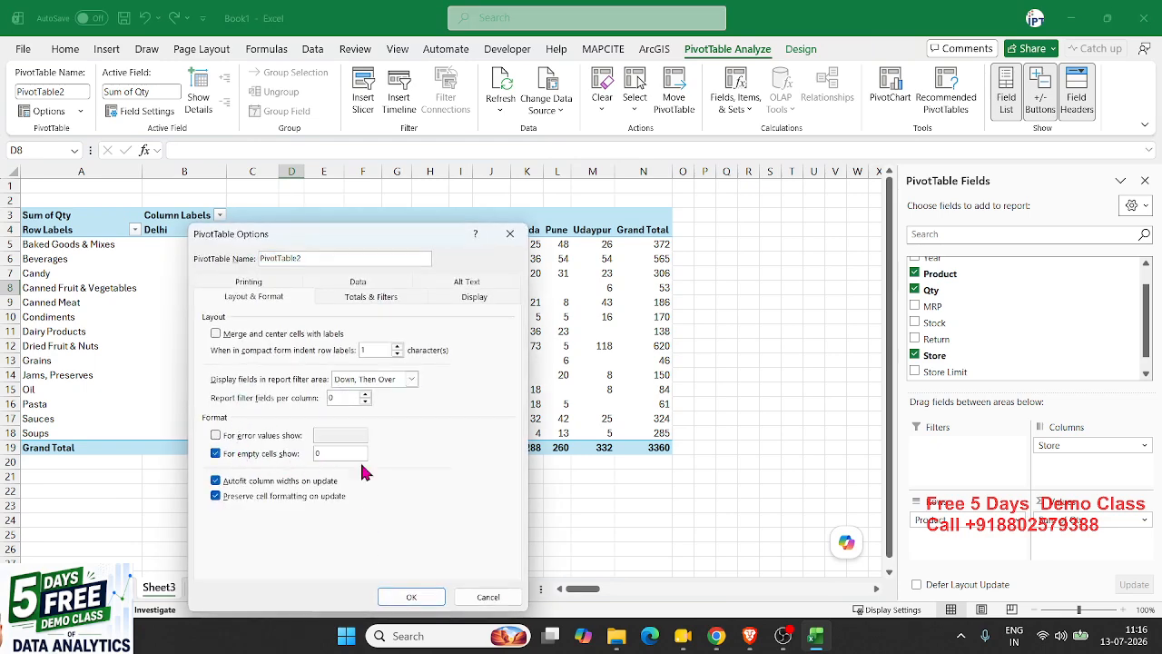
click(413, 599)
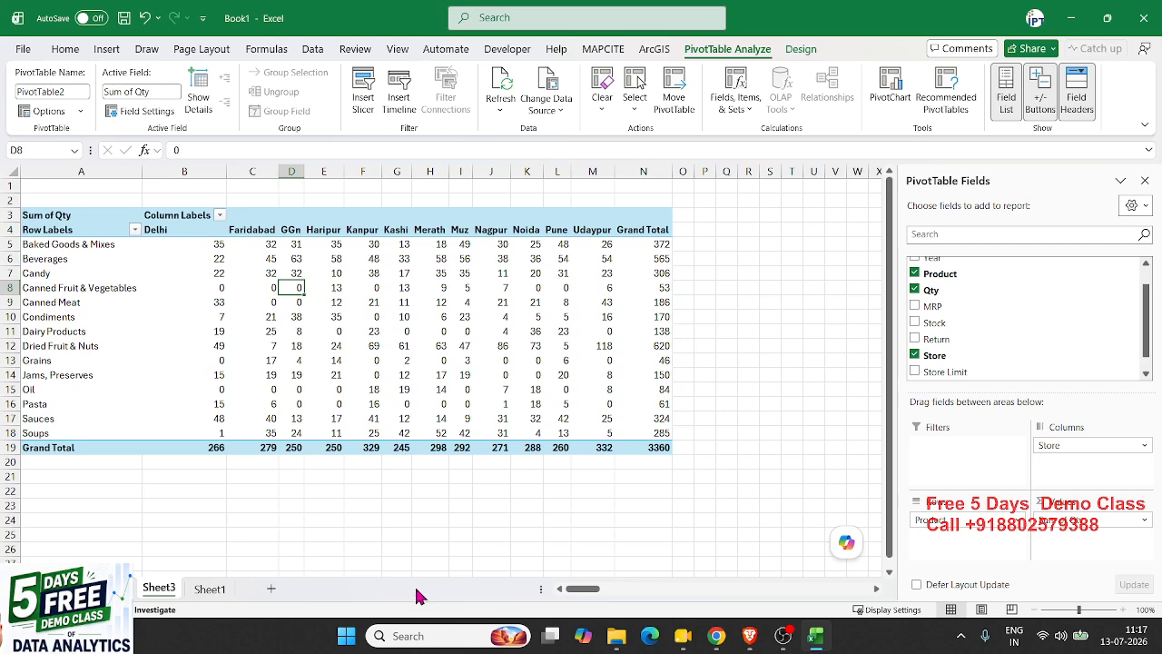
Add the MRP field to the PivotTable values as a sum alongside Qty.
click(976, 309)
scroll(976, 310, down, 1)
scroll(974, 340, up, 1)
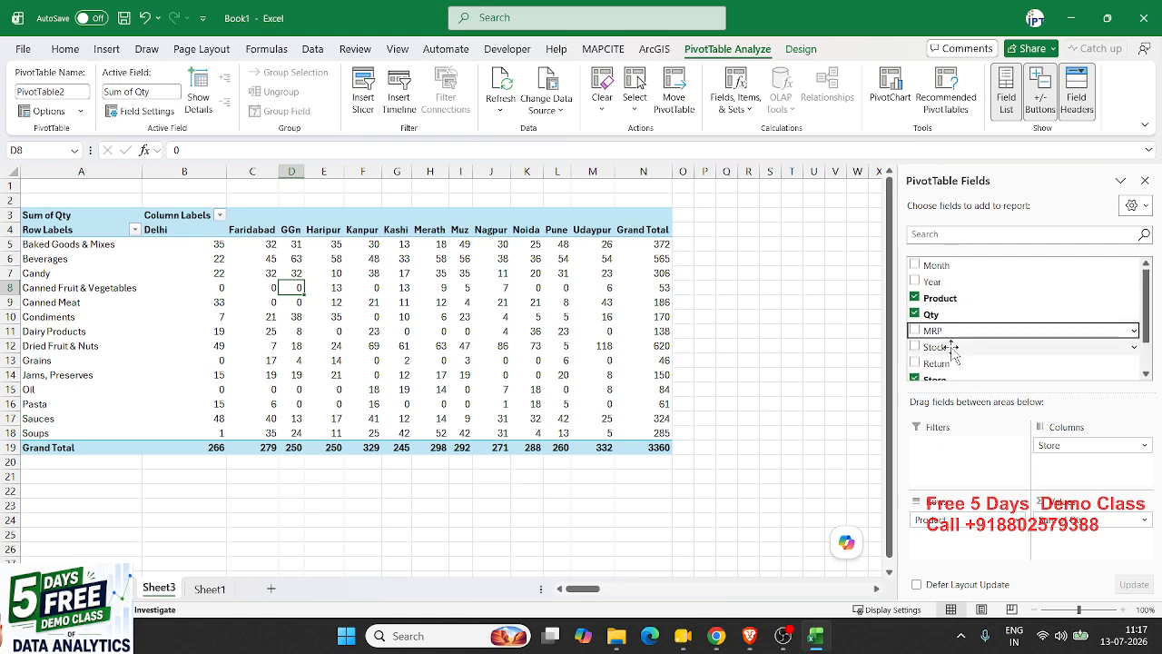
drag(945, 331, 1064, 540)
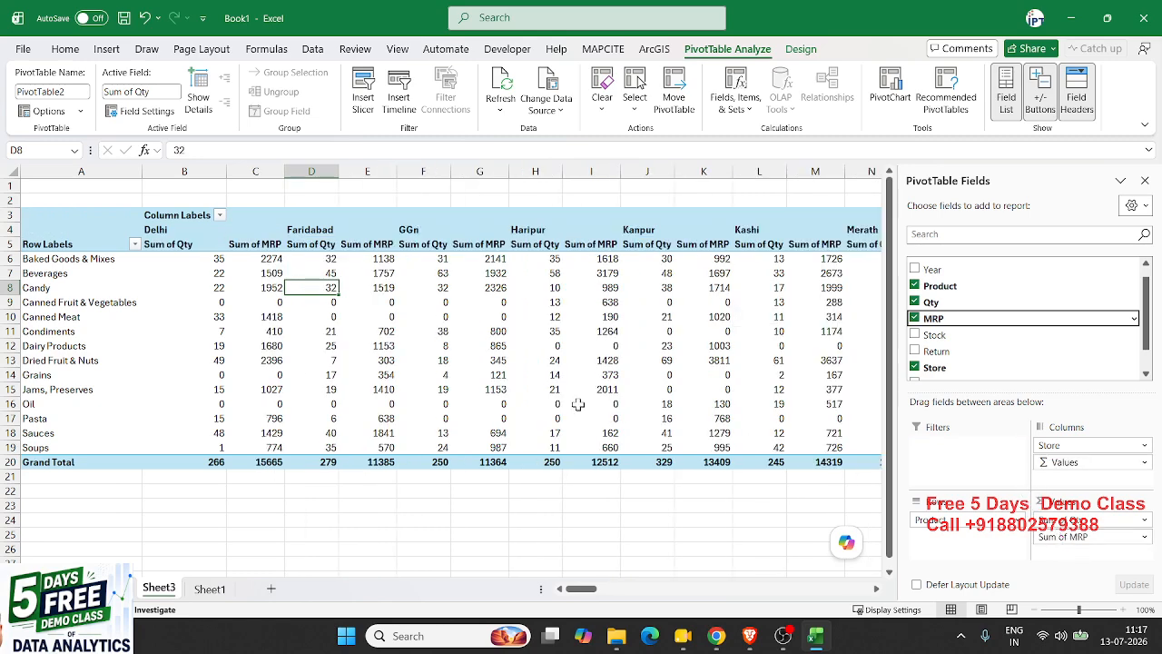
click(180, 247)
double_click(180, 247)
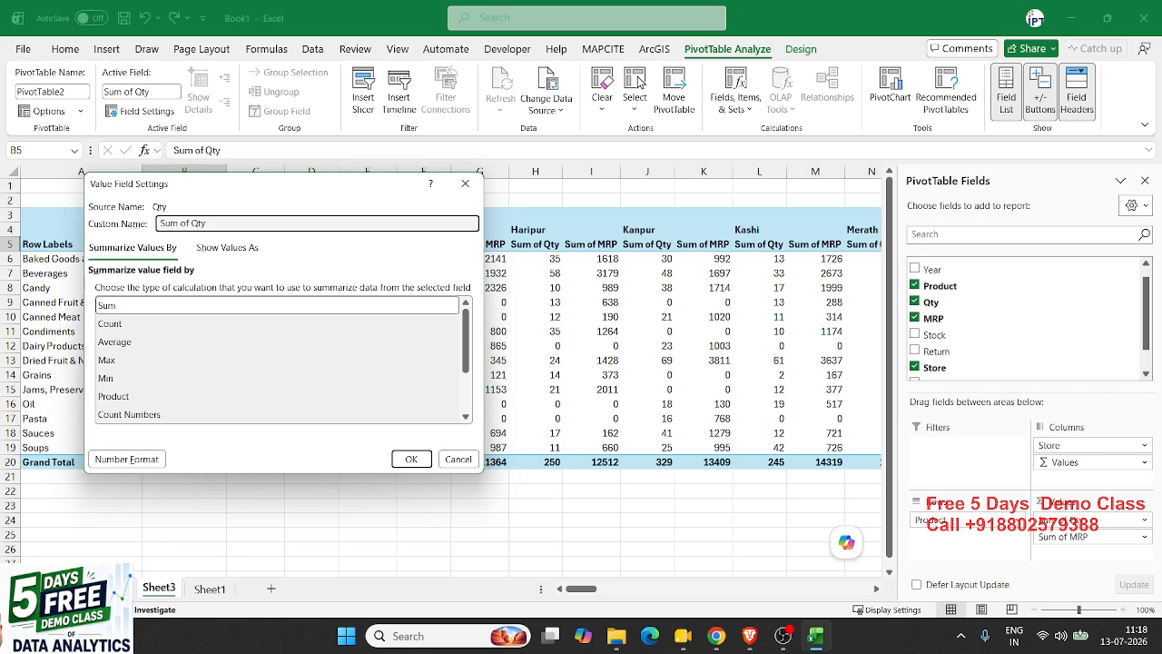
key(Return)
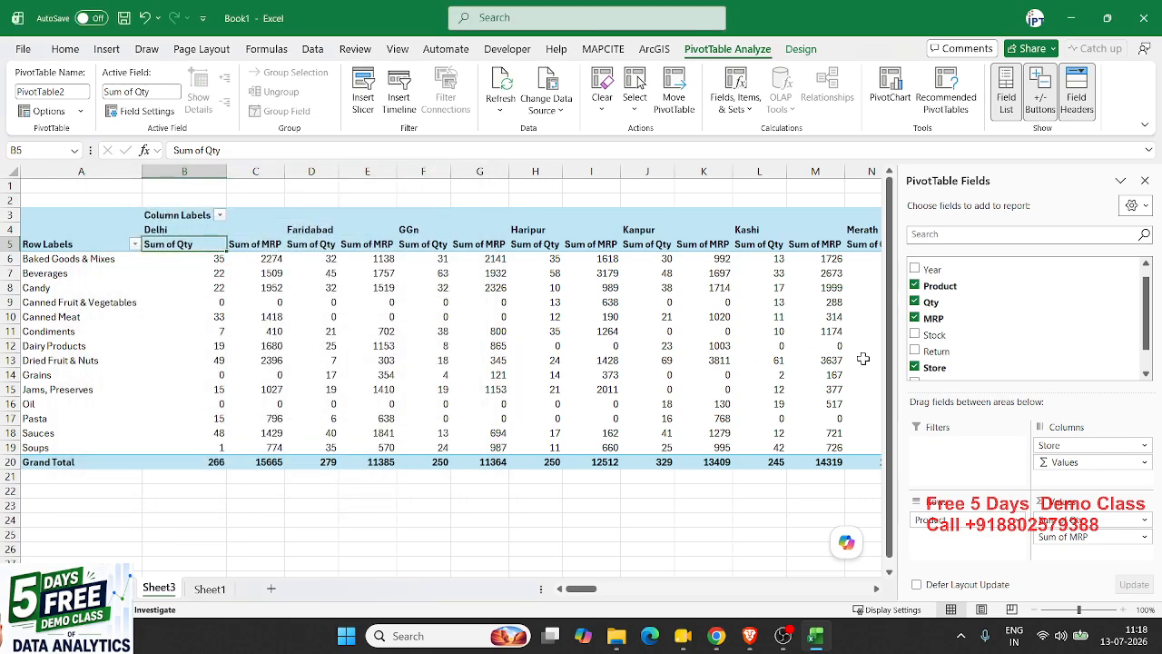
Move the Store field from the PivotTable columns to the rows, nested beneath Product.
drag(1090, 445, 1003, 552)
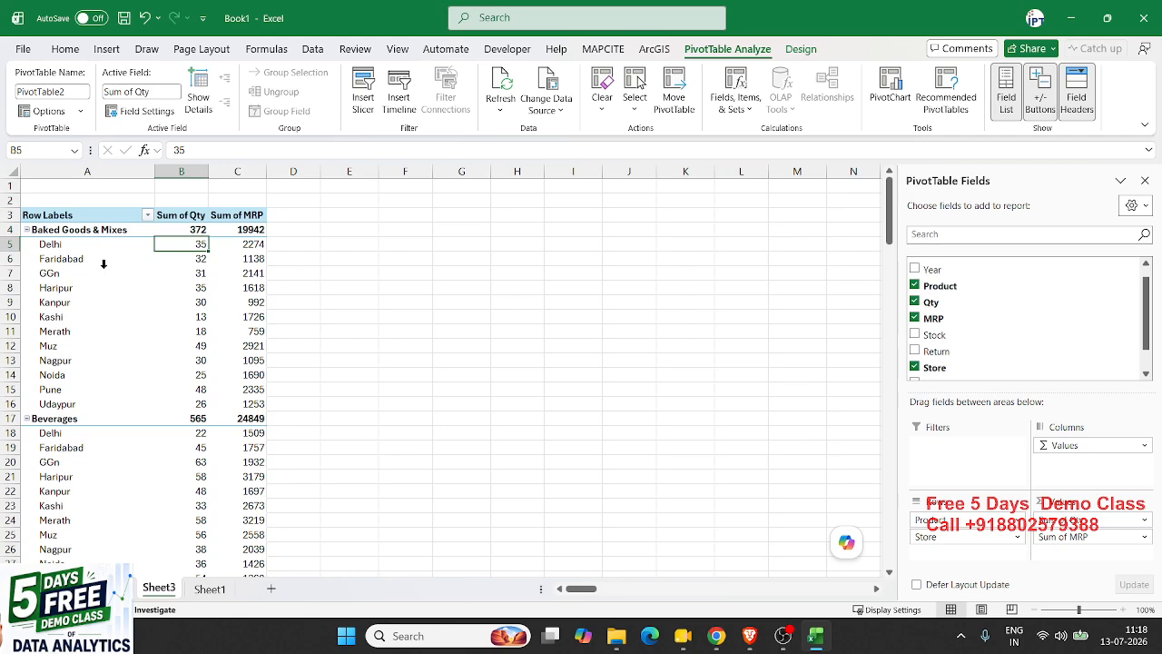
click(95, 233)
click(92, 244)
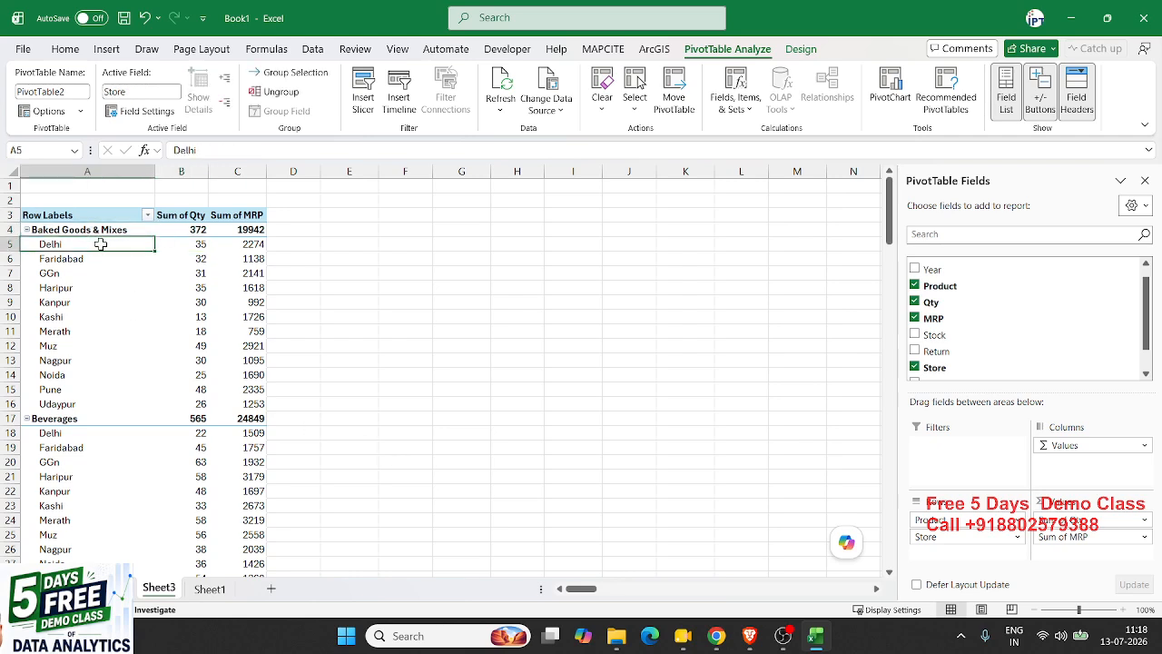
click(165, 249)
click(228, 247)
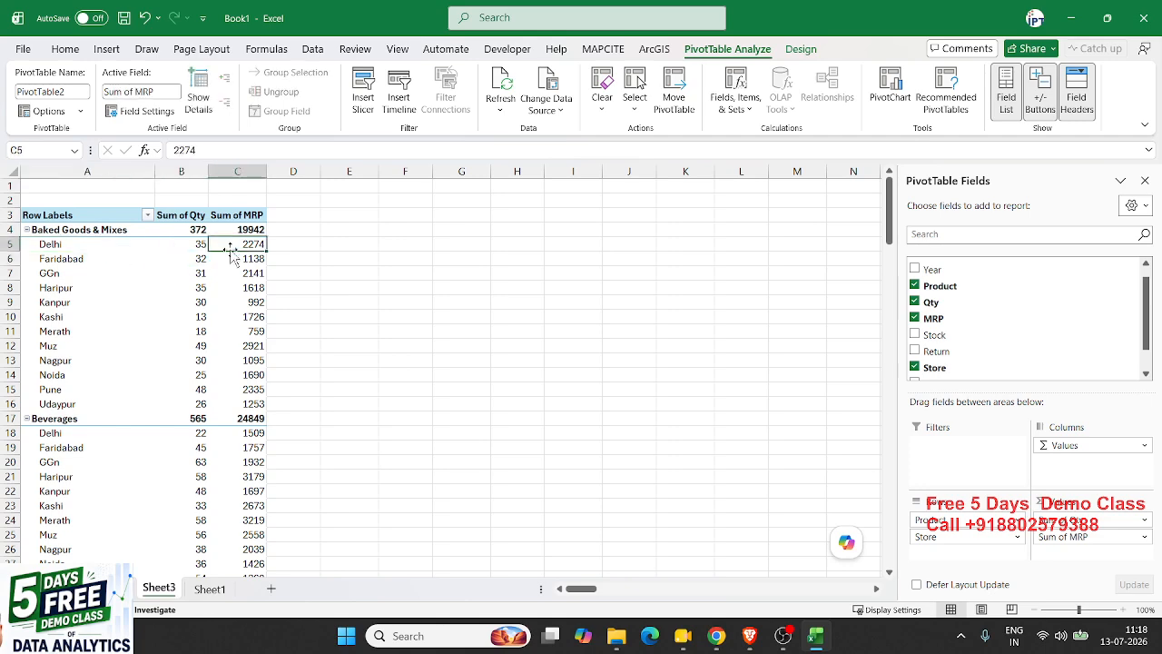
scroll(231, 257, down, 20)
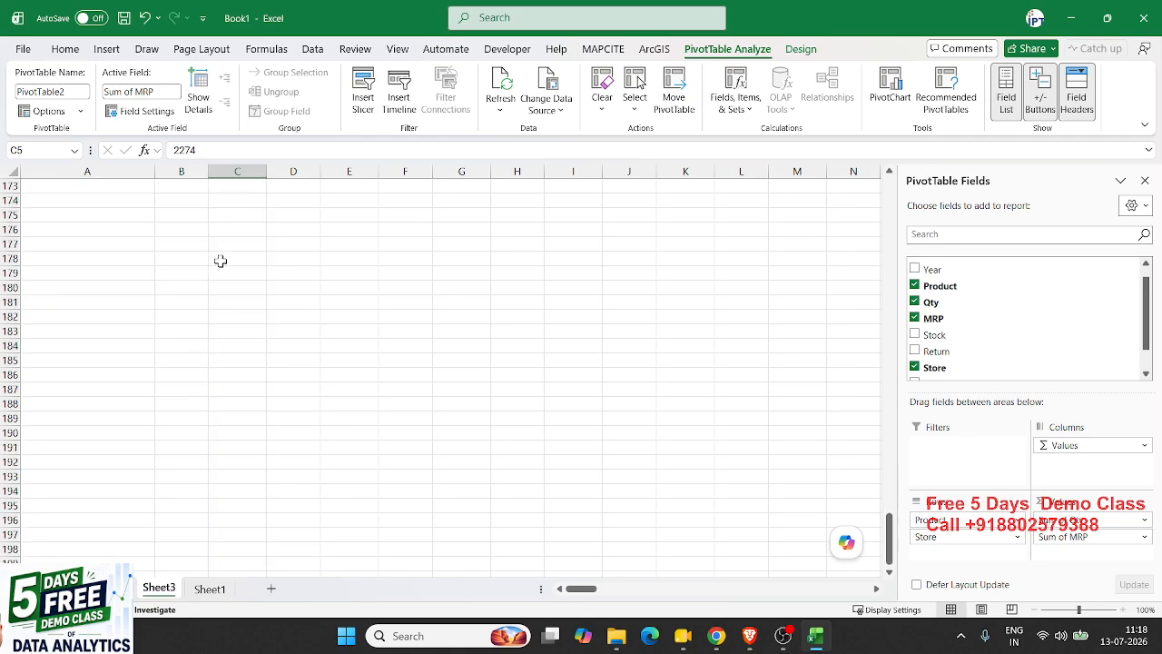
scroll(219, 261, up, 20)
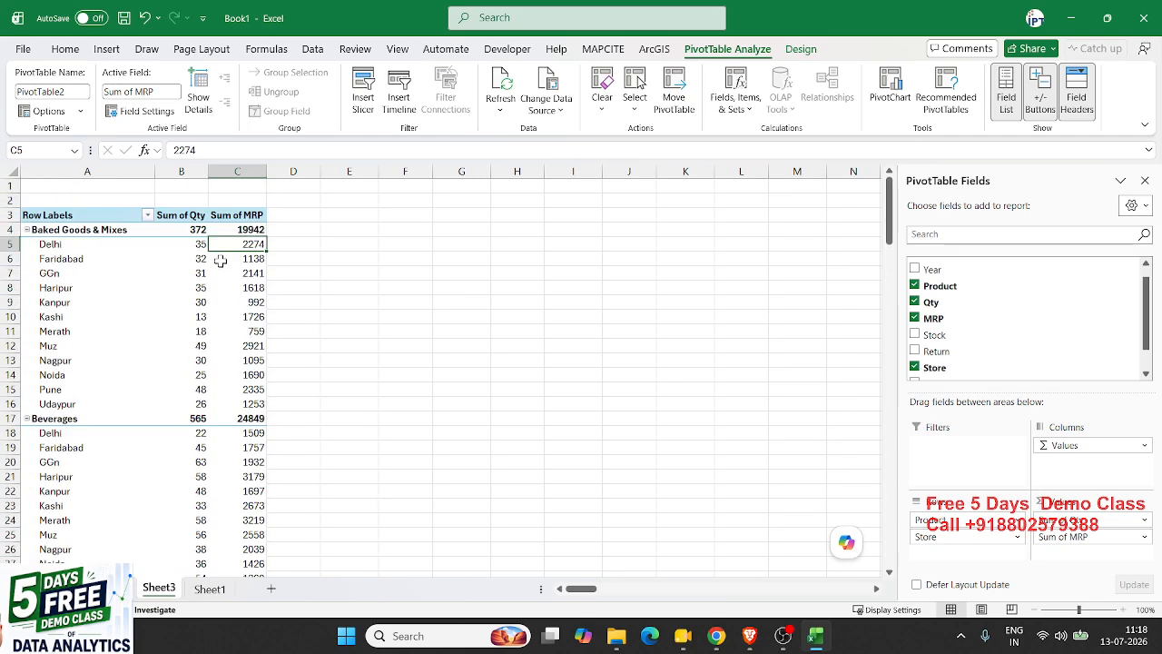
Collapse and re-expand the store list under Baked Goods & Mixes.
click(27, 229)
click(28, 231)
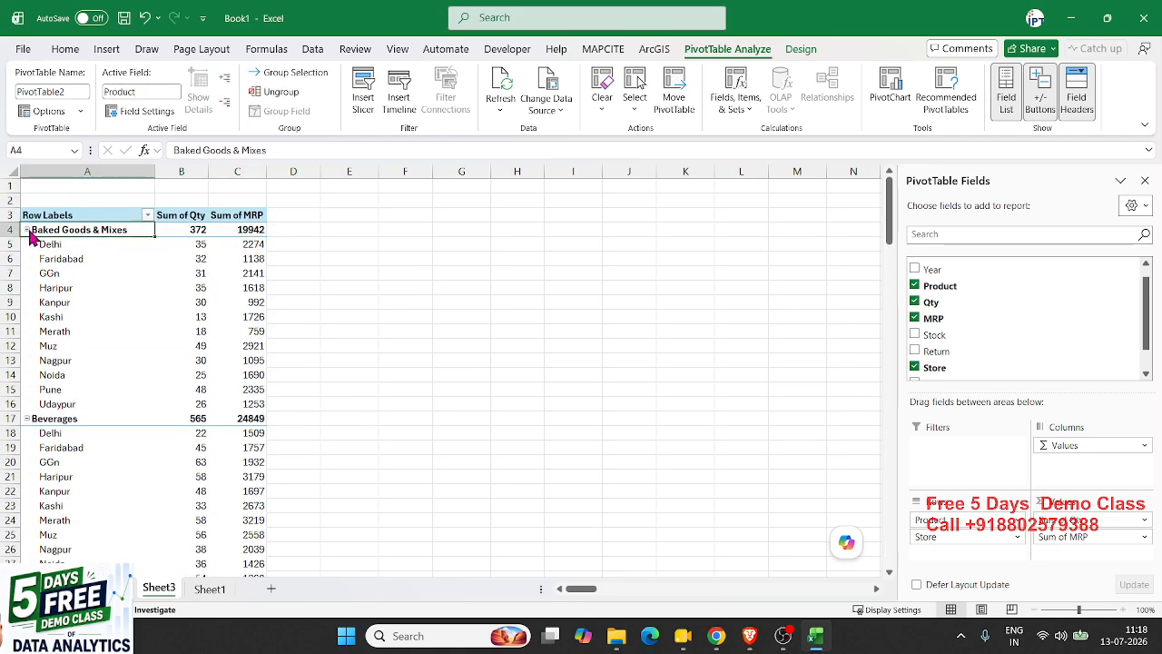
click(28, 230)
click(28, 230)
click(27, 229)
click(28, 230)
Collapse all product groups, expand them all, and collapse them all again.
click(226, 101)
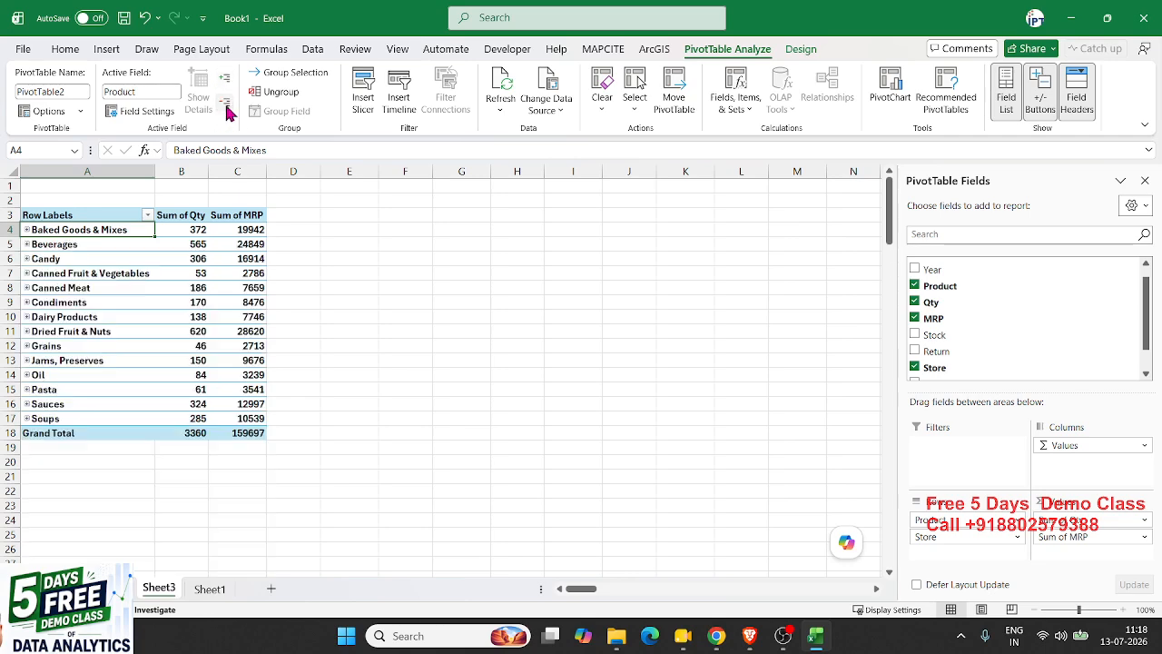
click(226, 78)
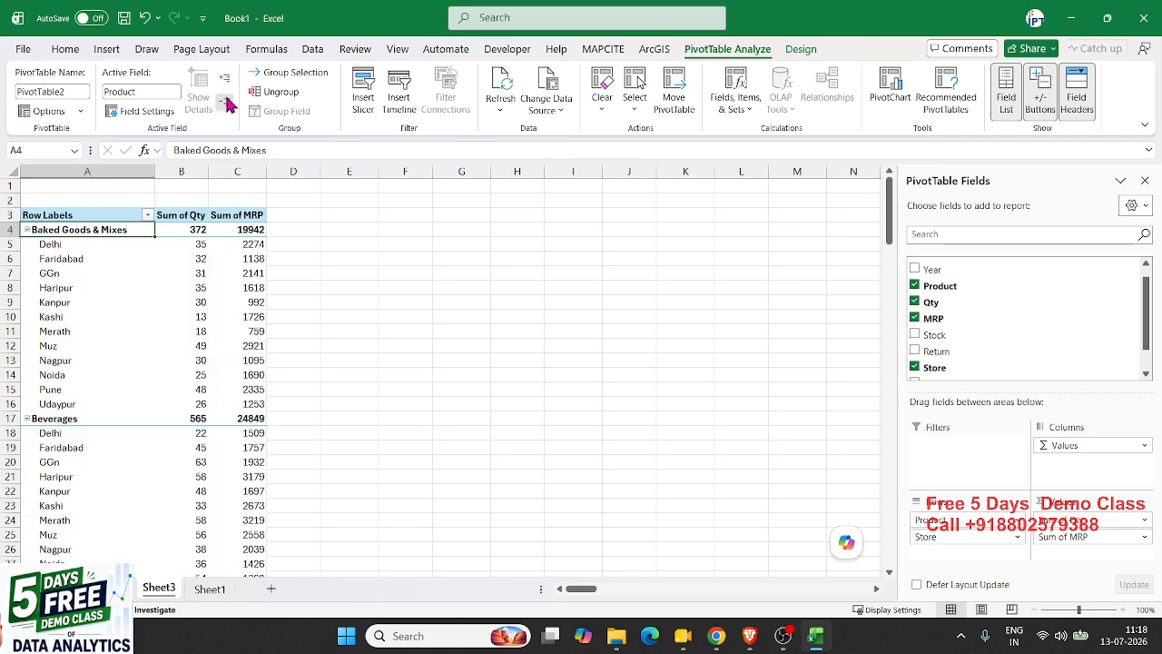
click(226, 102)
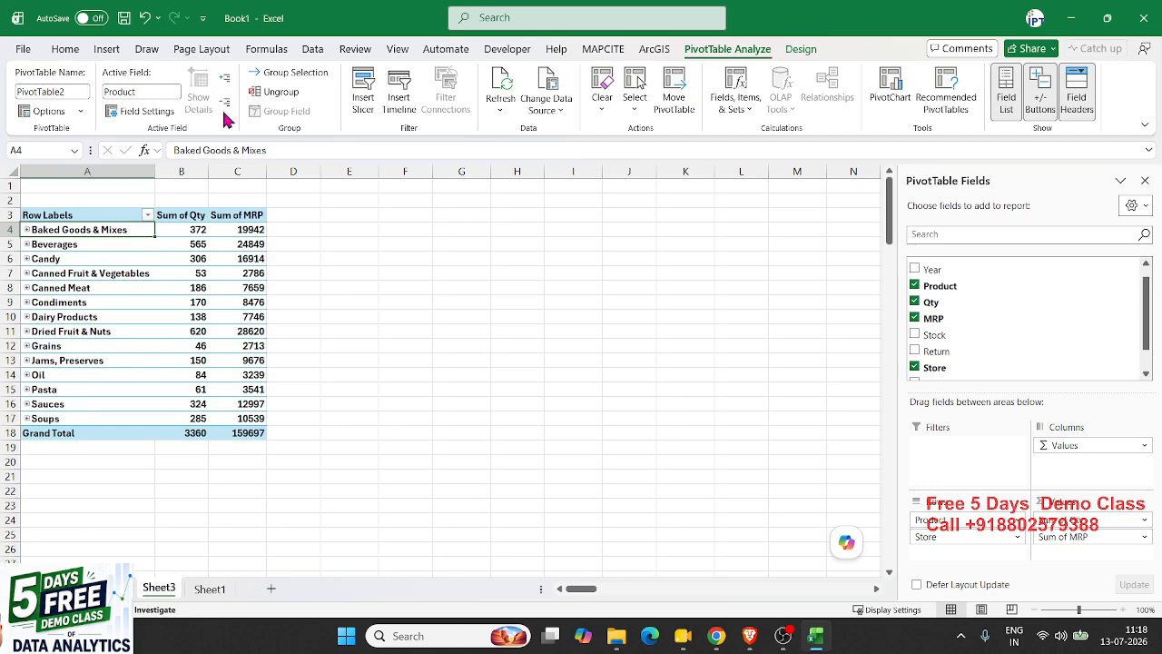
Expand the Candy group on its own and expand the whole product field to show every store.
click(35, 259)
click(27, 260)
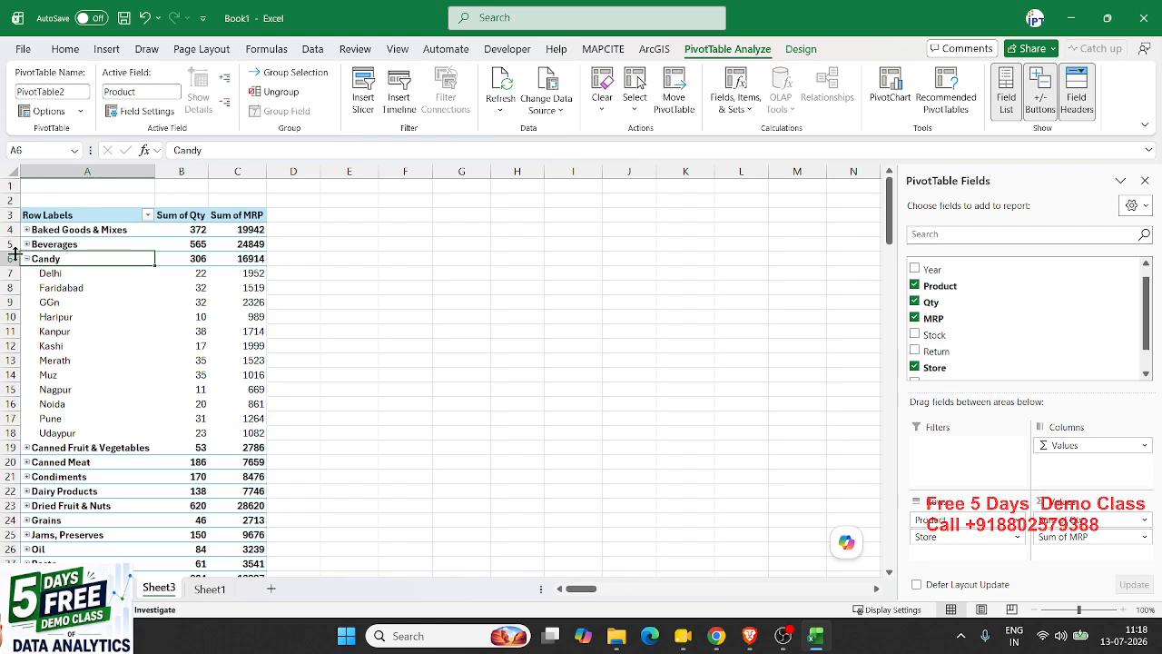
click(227, 82)
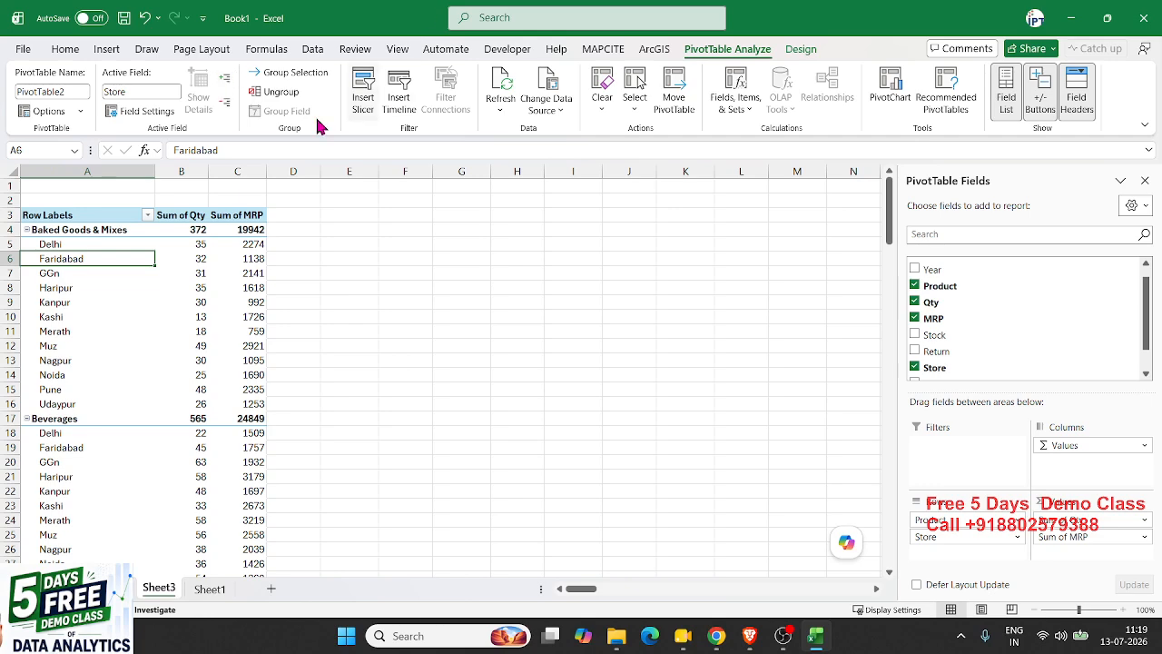
Try the tabular form report layout on the product-and-store PivotTable and undo it.
click(801, 50)
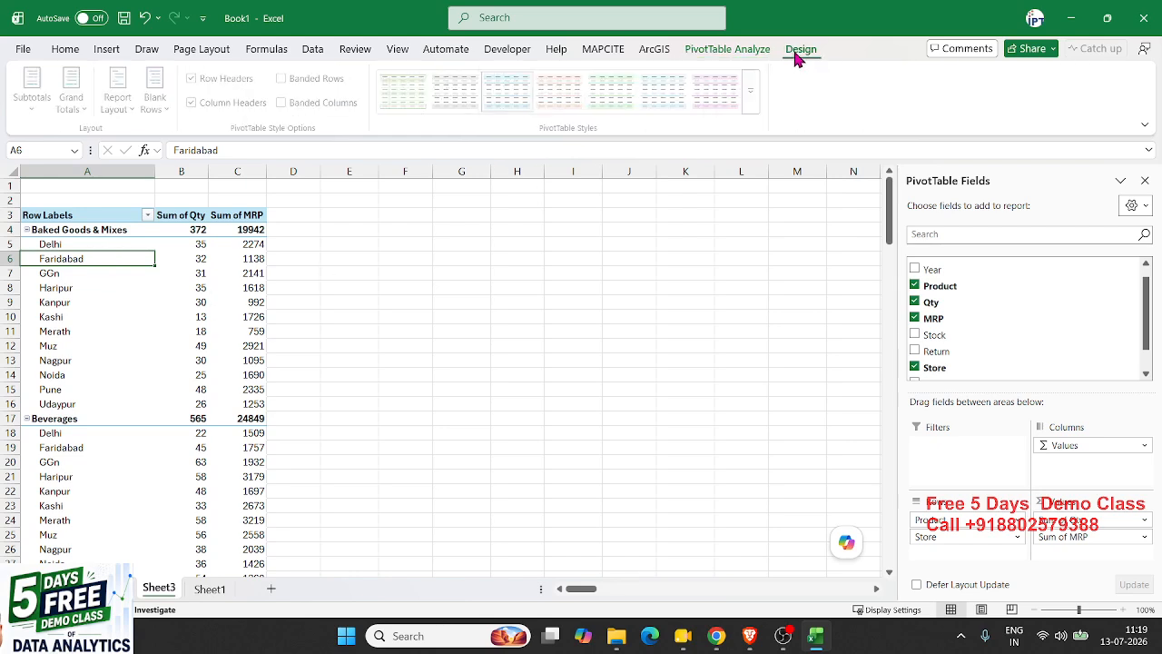
click(130, 109)
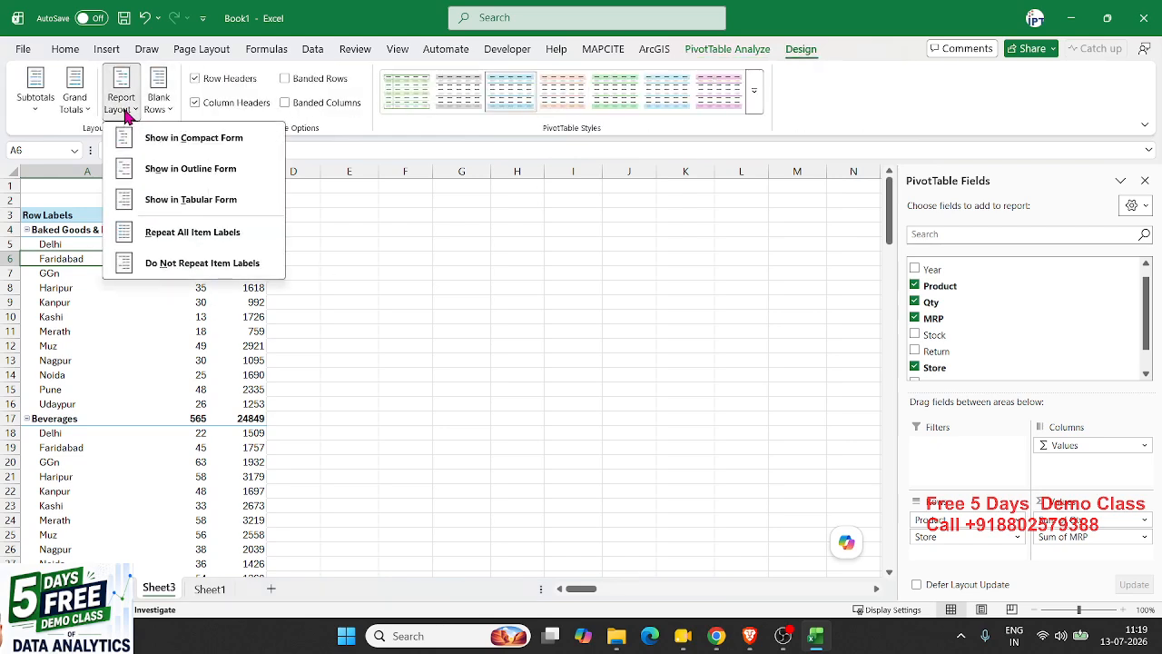
click(191, 208)
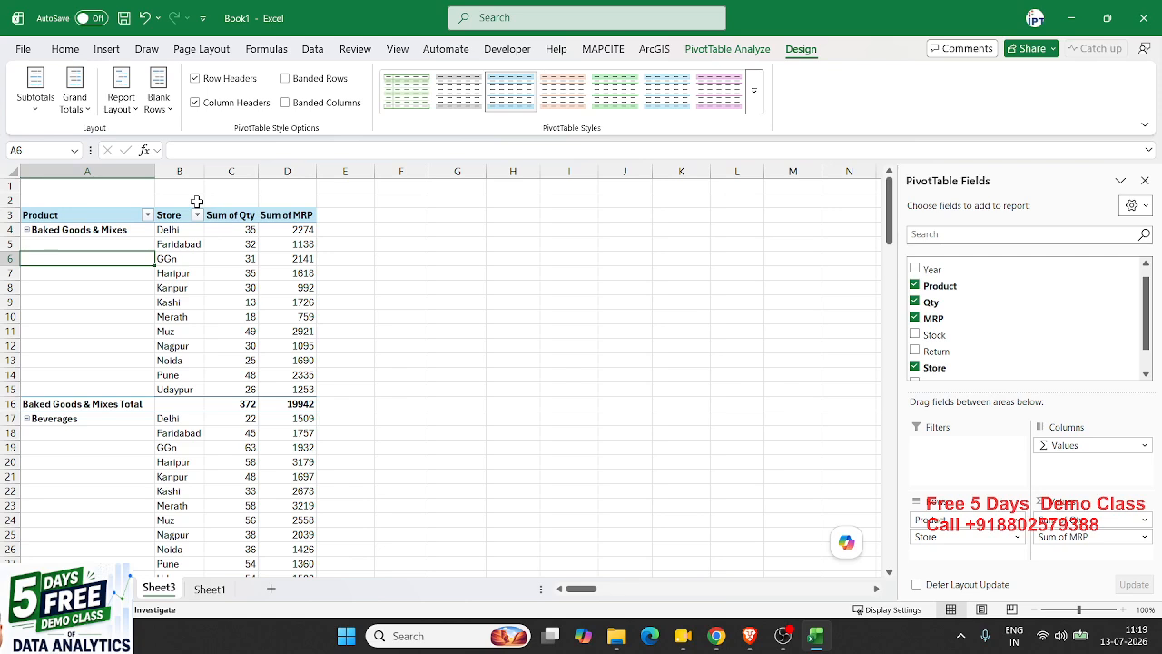
key(ctrl+c)
key(ctrl+z)
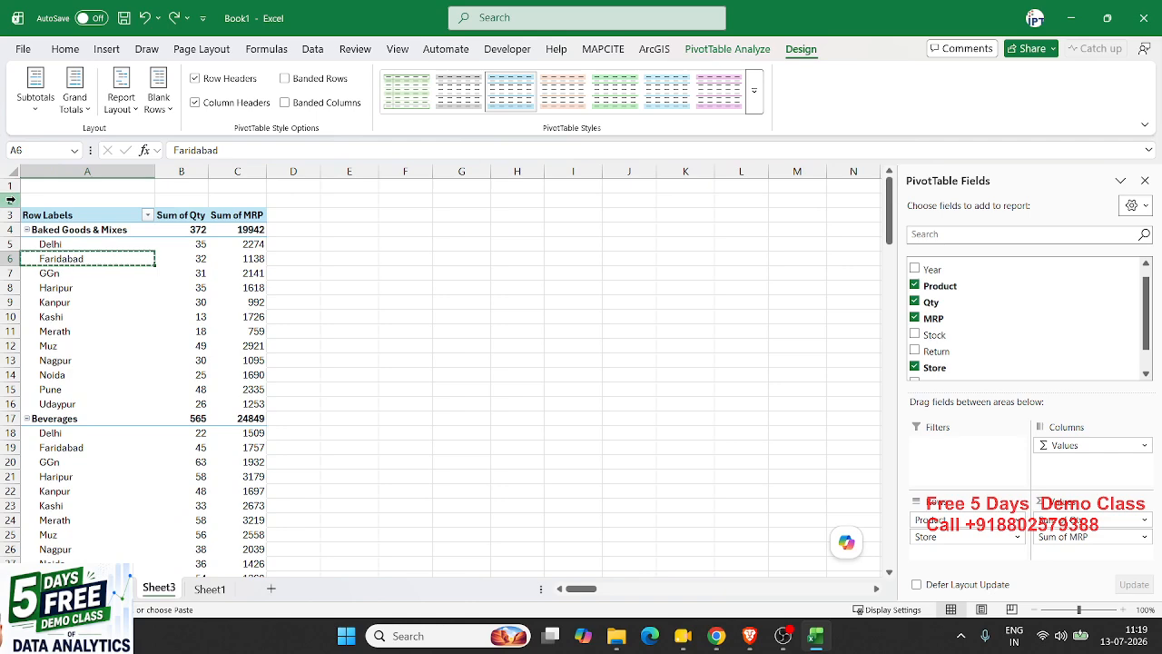
Copy column A of the PivotTable, paste it as plain values starting at L1, and clear the pasted data.
click(109, 276)
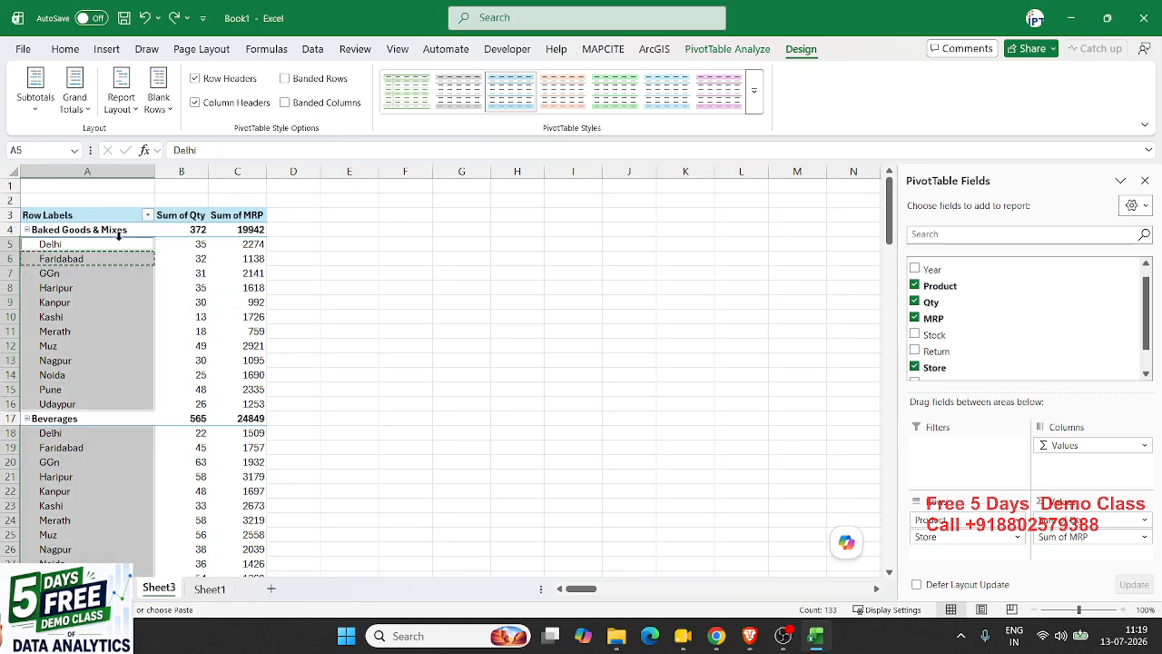
click(115, 172)
key(ctrl+c)
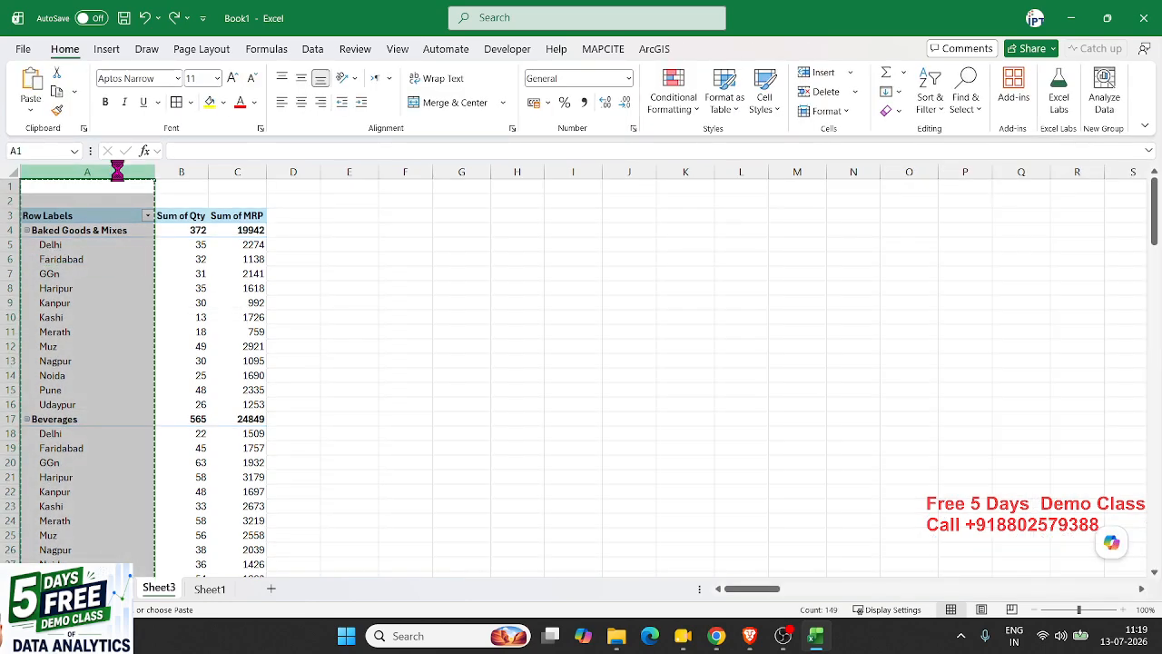
click(757, 186)
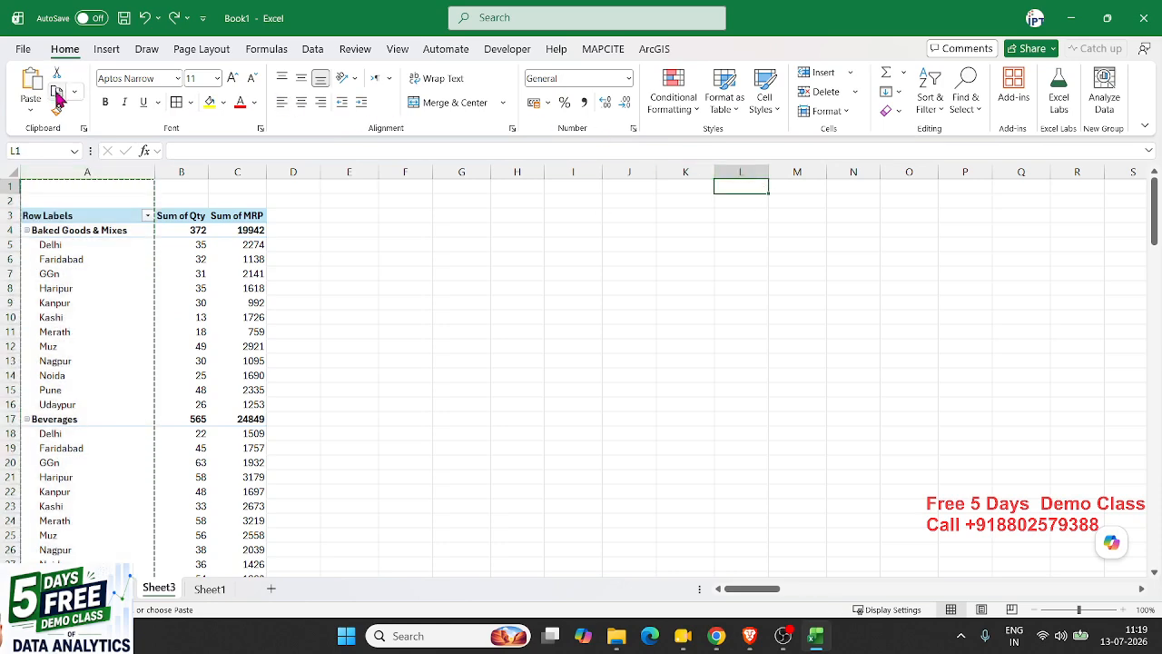
click(30, 108)
click(26, 229)
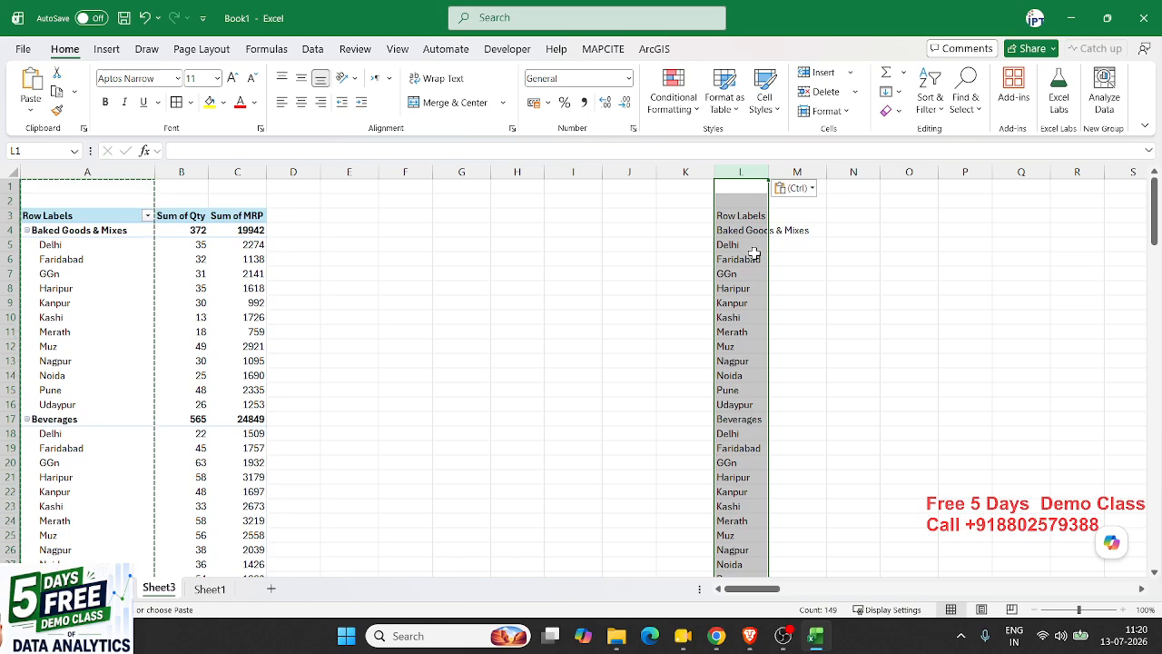
key(Delete)
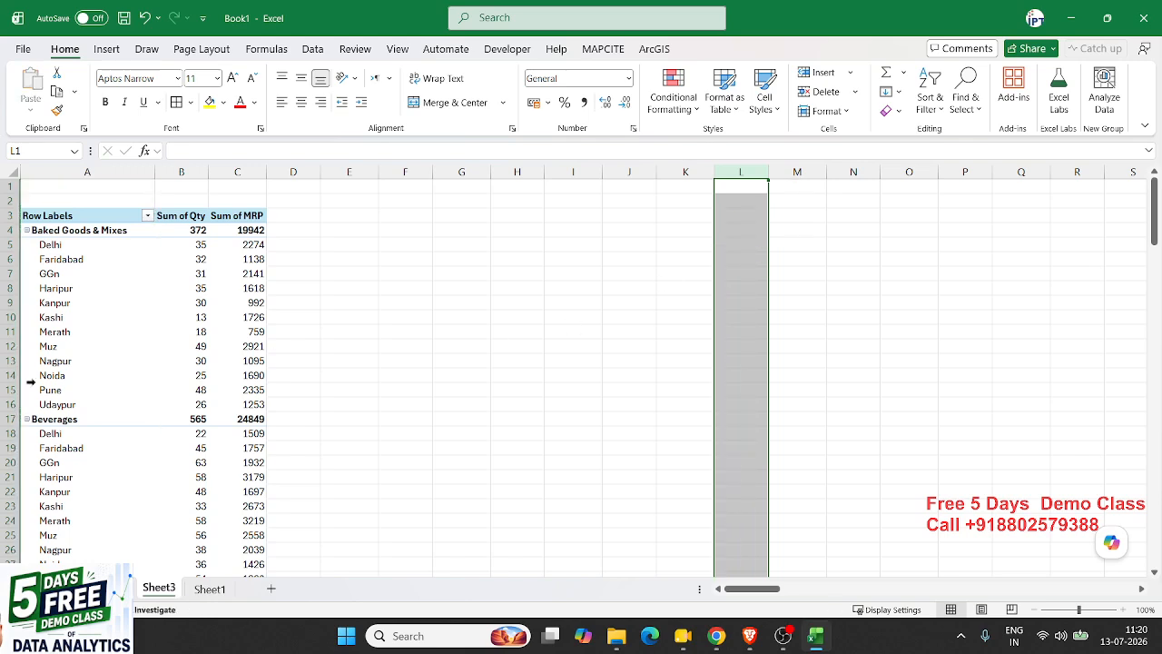
Switch the PivotTable's report layout to tabular form so Product and Store have separate columns.
click(36, 318)
click(102, 275)
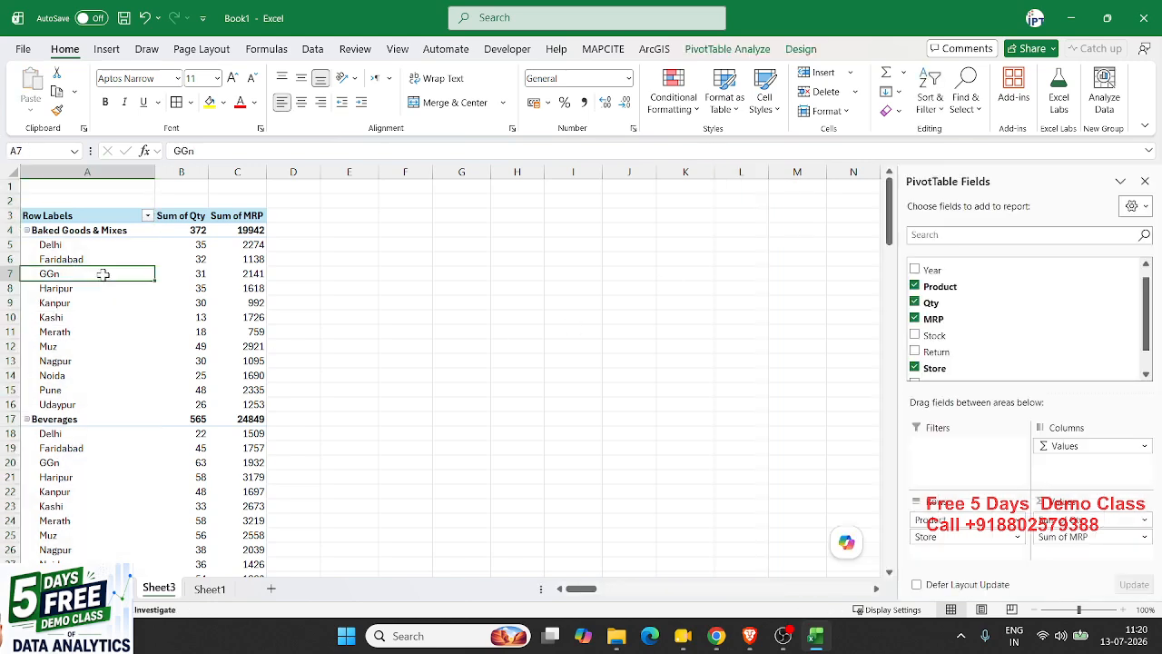
click(795, 55)
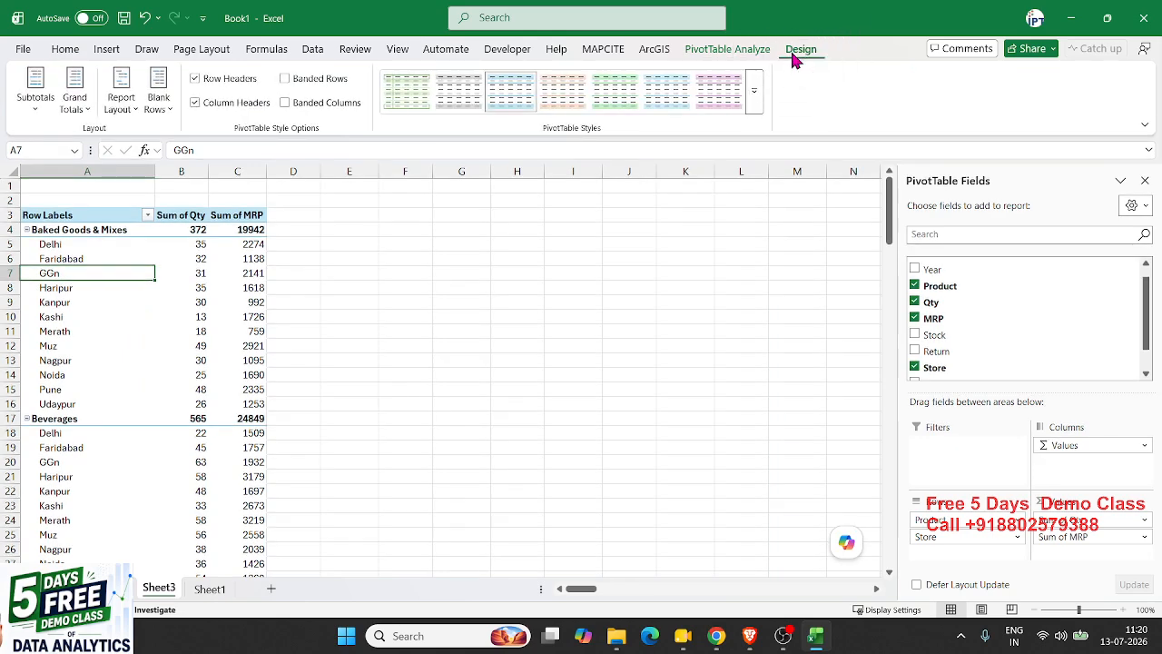
click(127, 114)
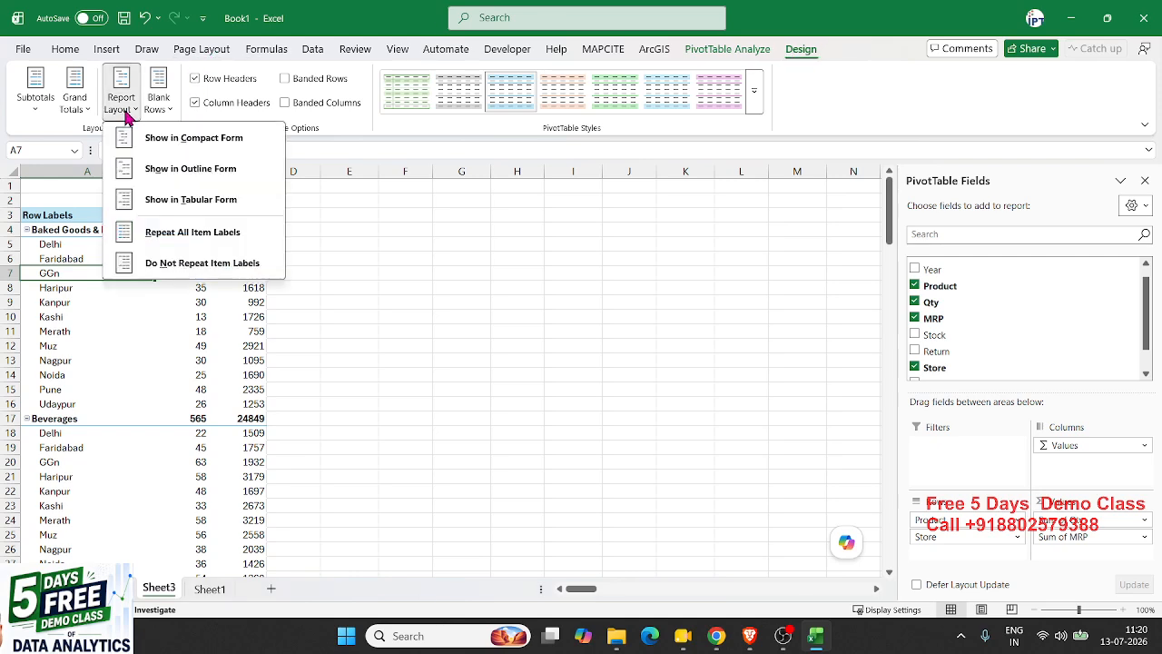
click(172, 207)
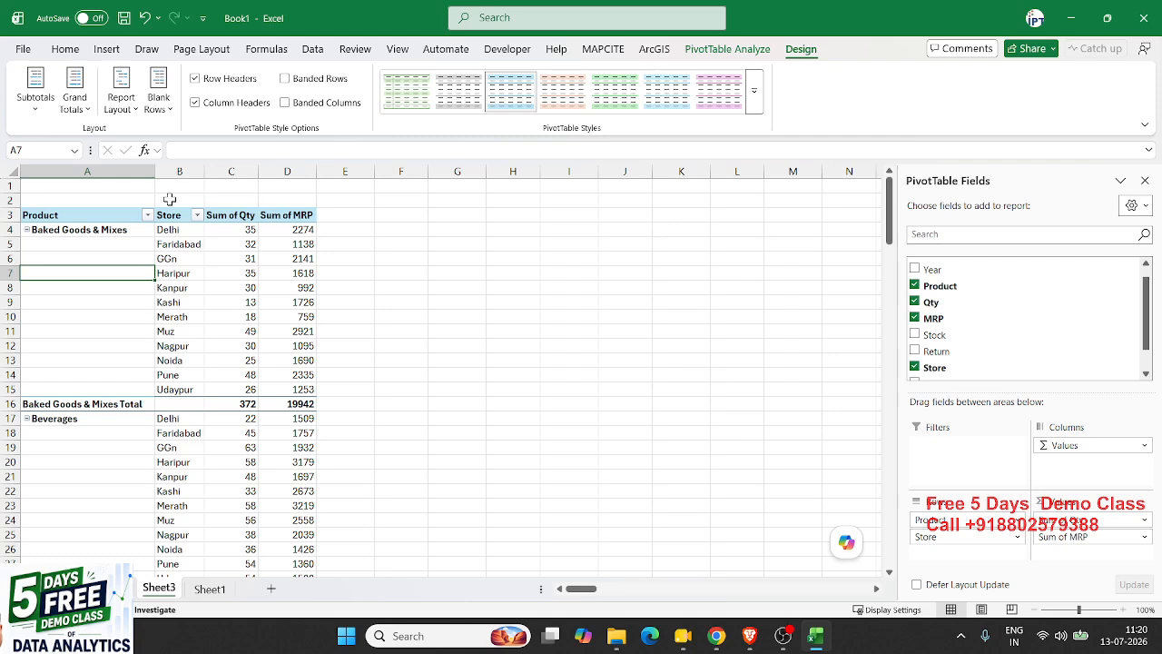
scroll(228, 257, down, 5)
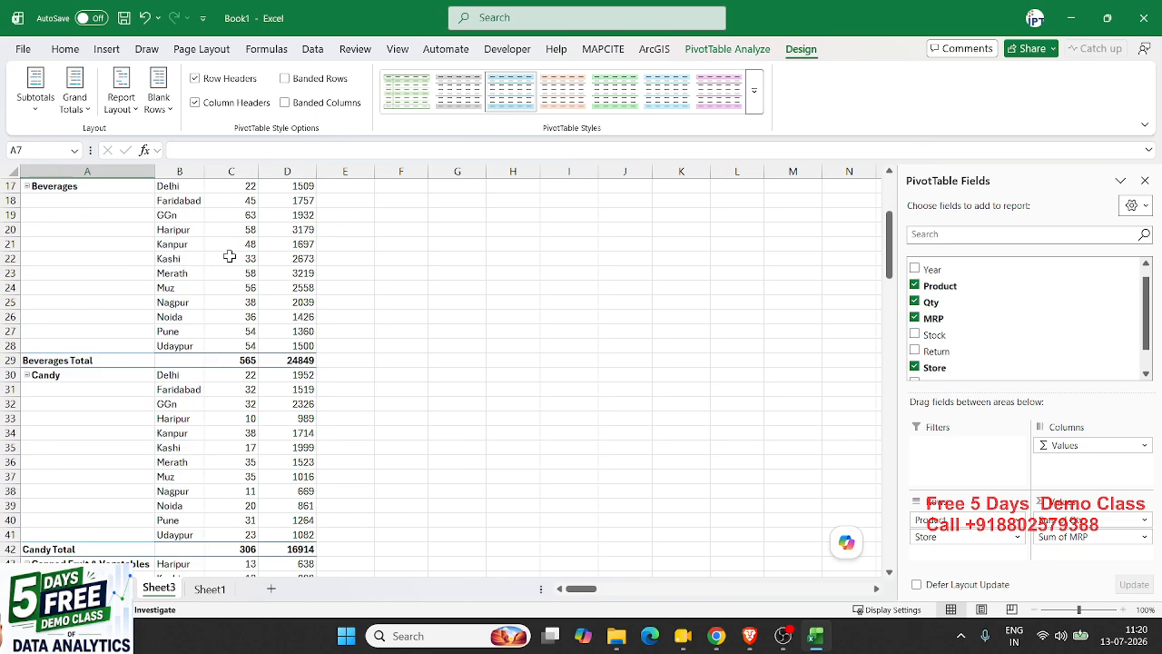
scroll(230, 263, up, 4)
scroll(231, 264, up, 2)
Repeat all item labels so each product name fills its blank rows in the Product column.
click(134, 229)
click(134, 229)
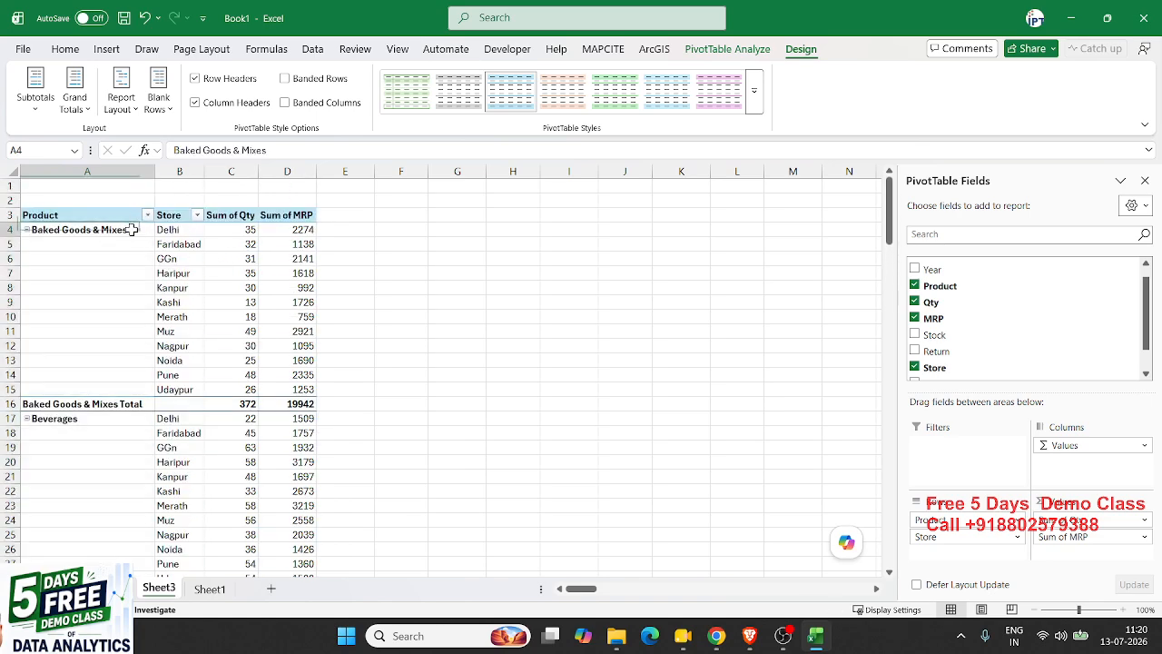
drag(135, 229, 133, 375)
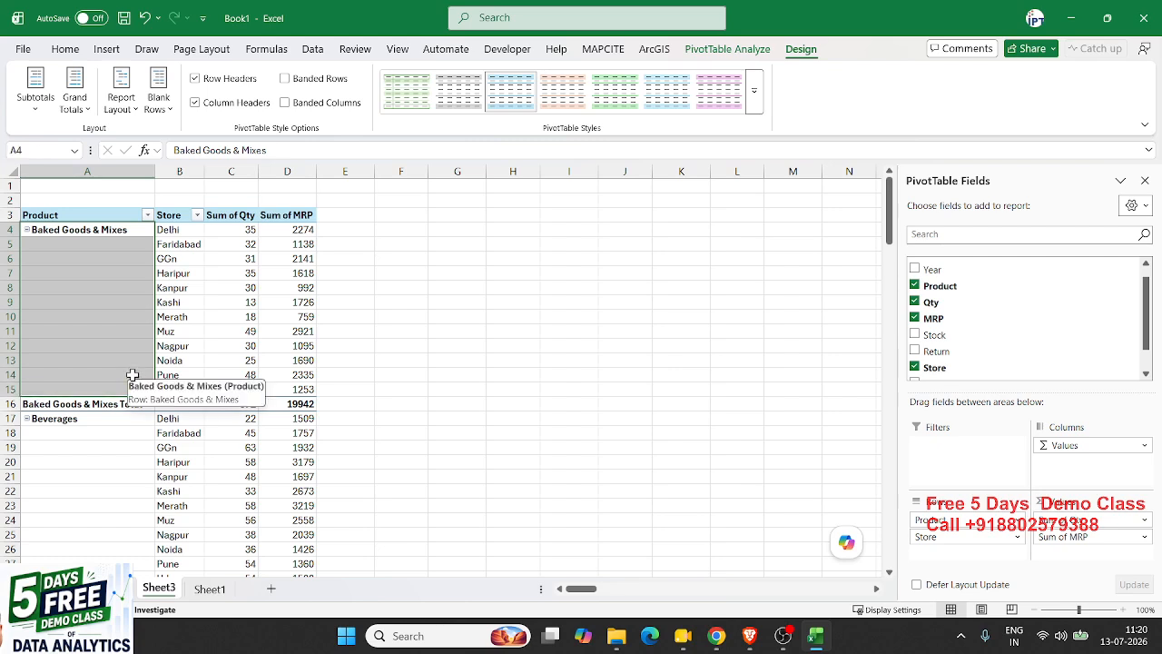
click(140, 260)
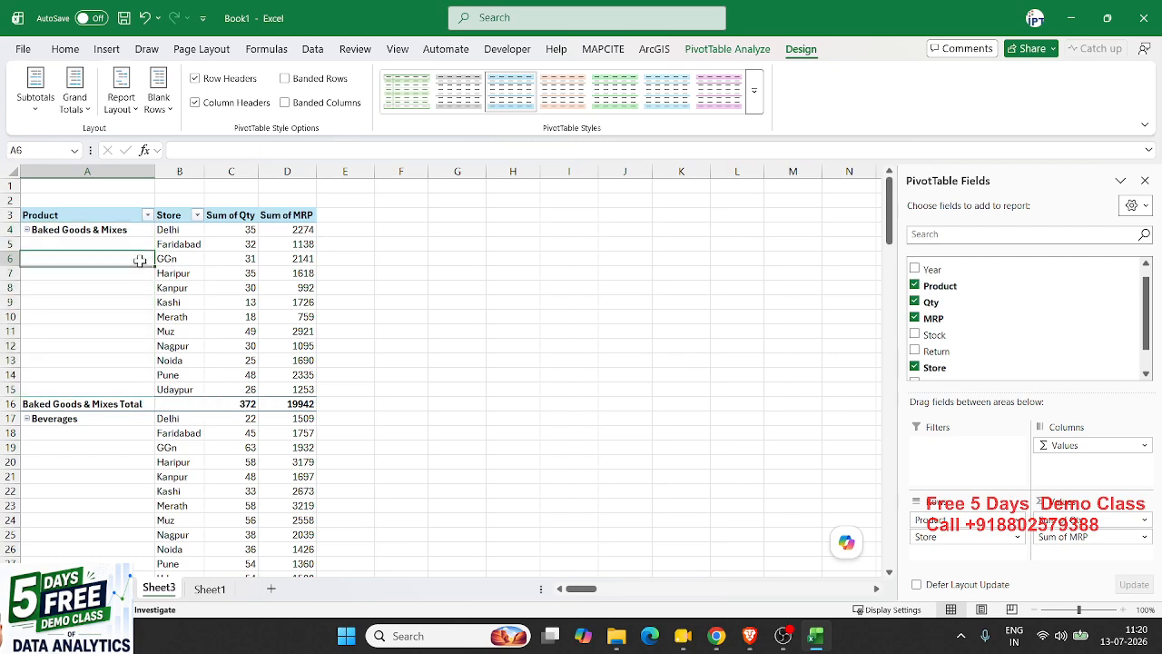
click(134, 109)
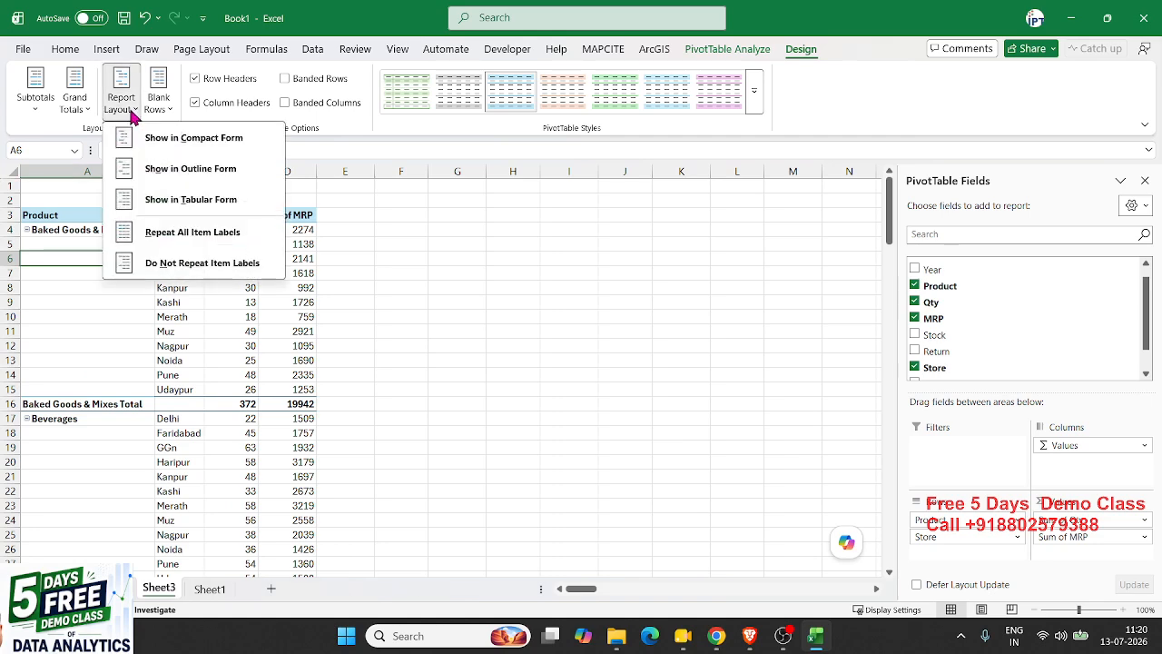
click(182, 234)
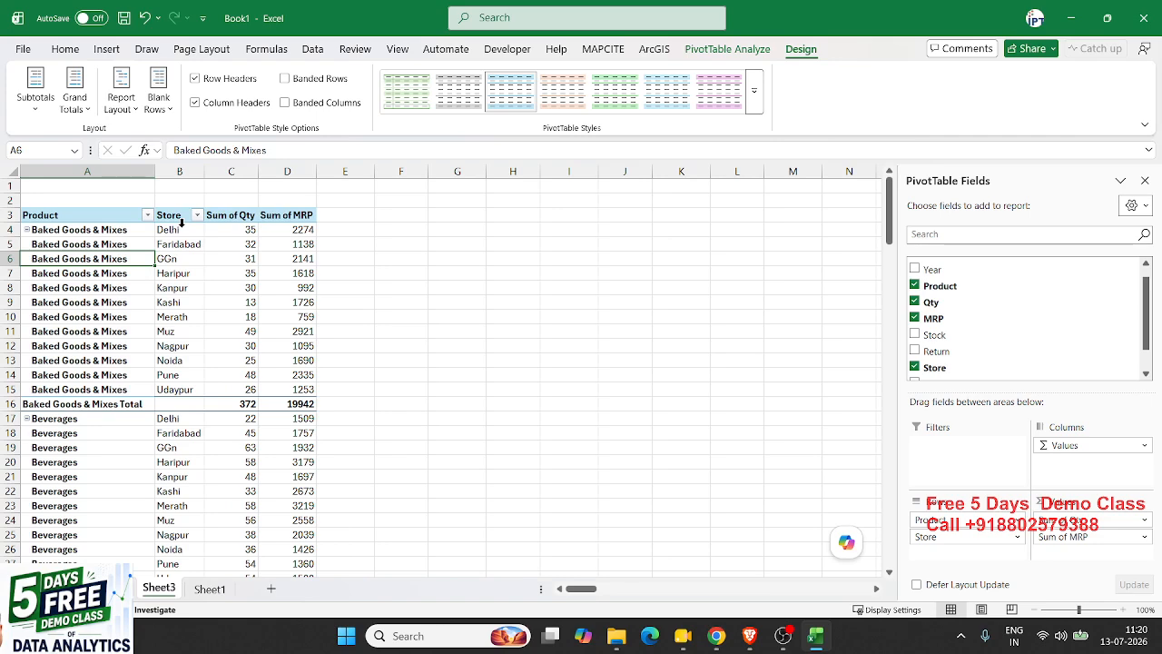
Remove the Product subtotals from the PivotTable.
click(102, 404)
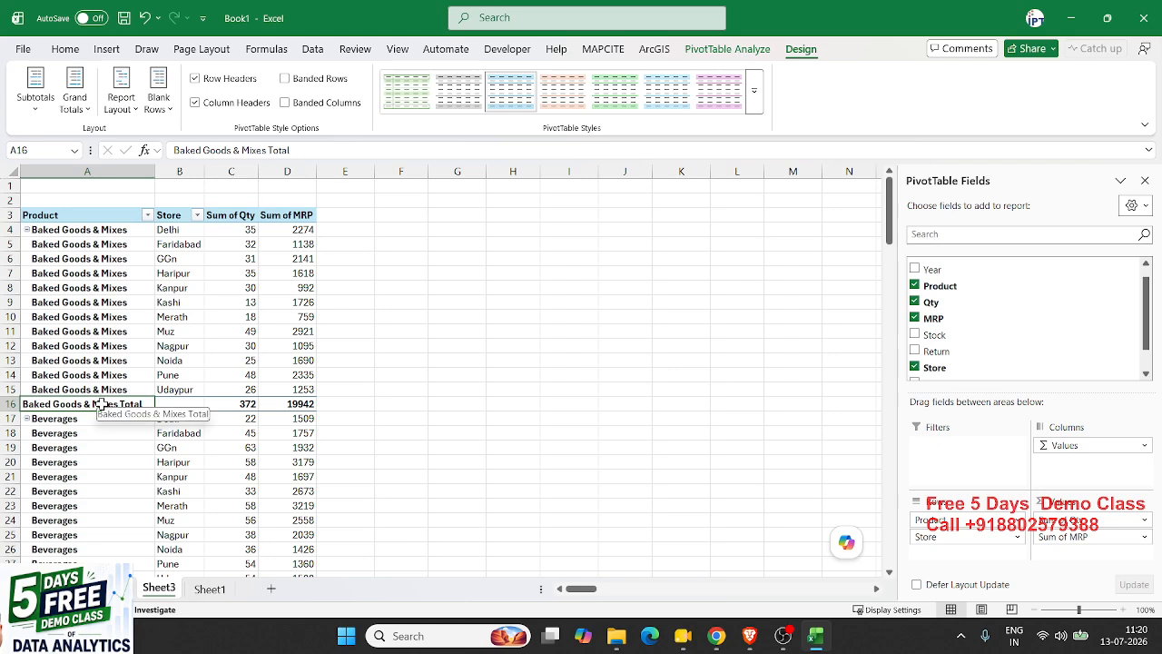
right_click(102, 405)
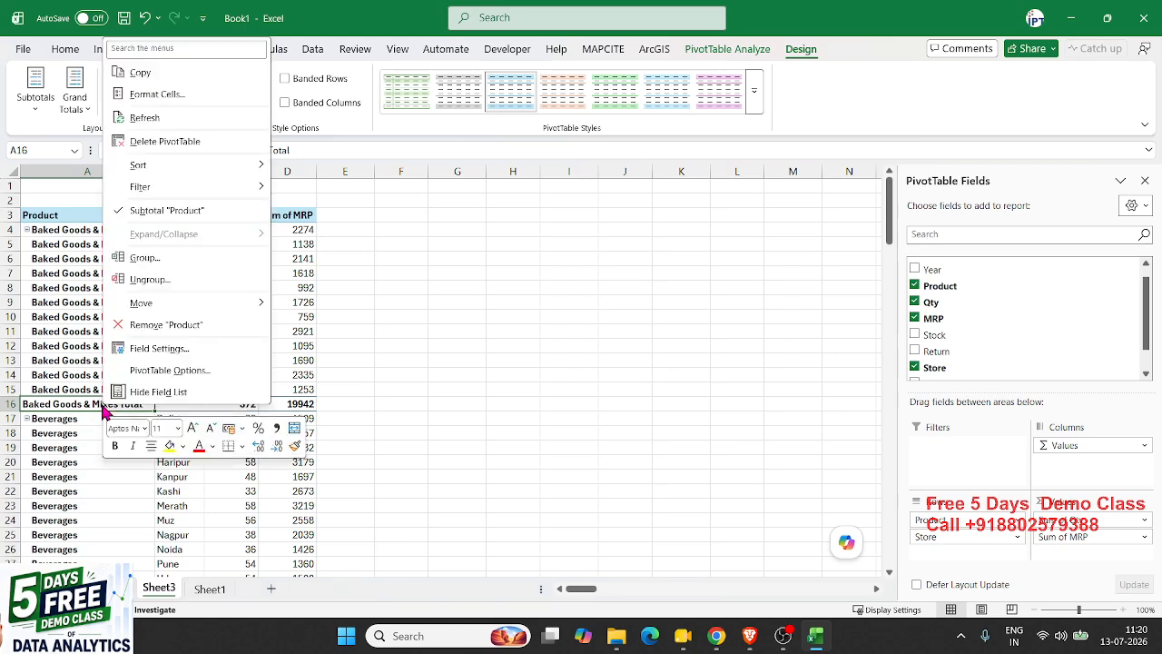
click(123, 211)
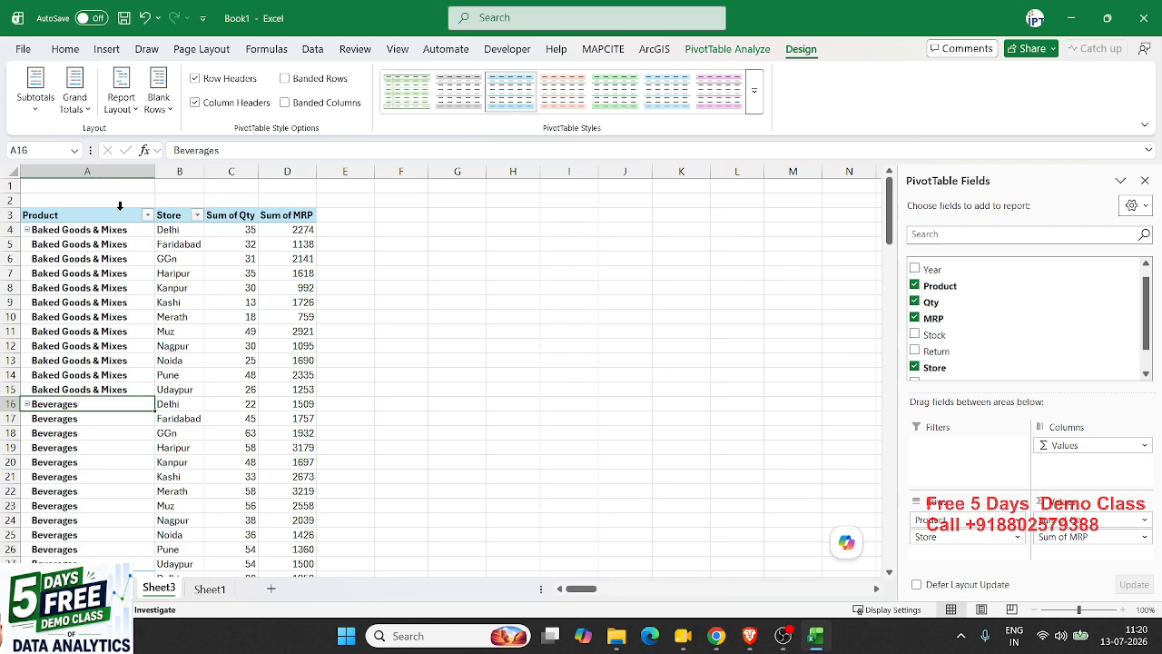
Set the report layout to not repeat item labels in the Product column.
drag(115, 331, 118, 271)
click(123, 111)
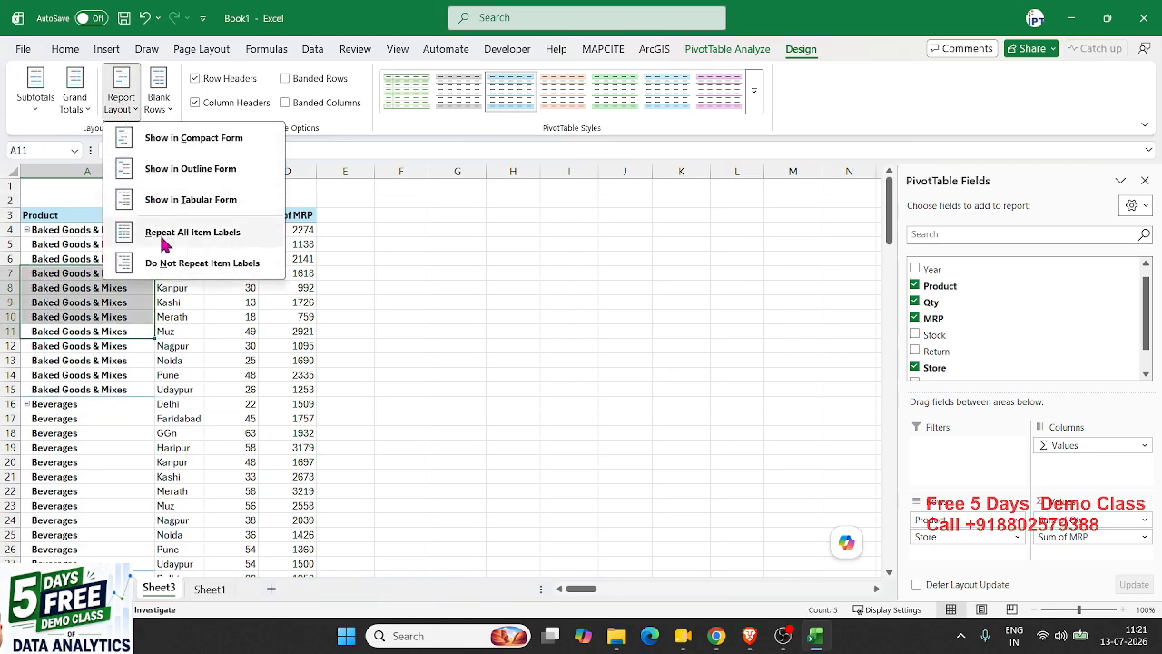
click(157, 262)
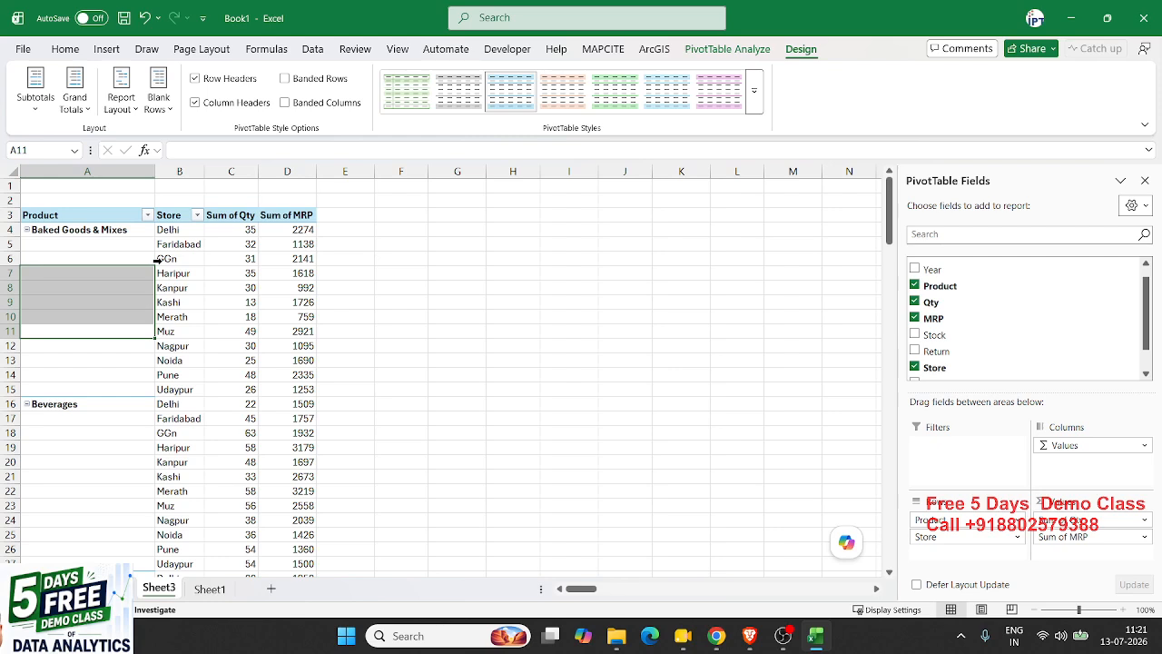
Enable merging and centering of cells with labels in the PivotTable options and review the merged product groups.
click(88, 273)
right_click(89, 271)
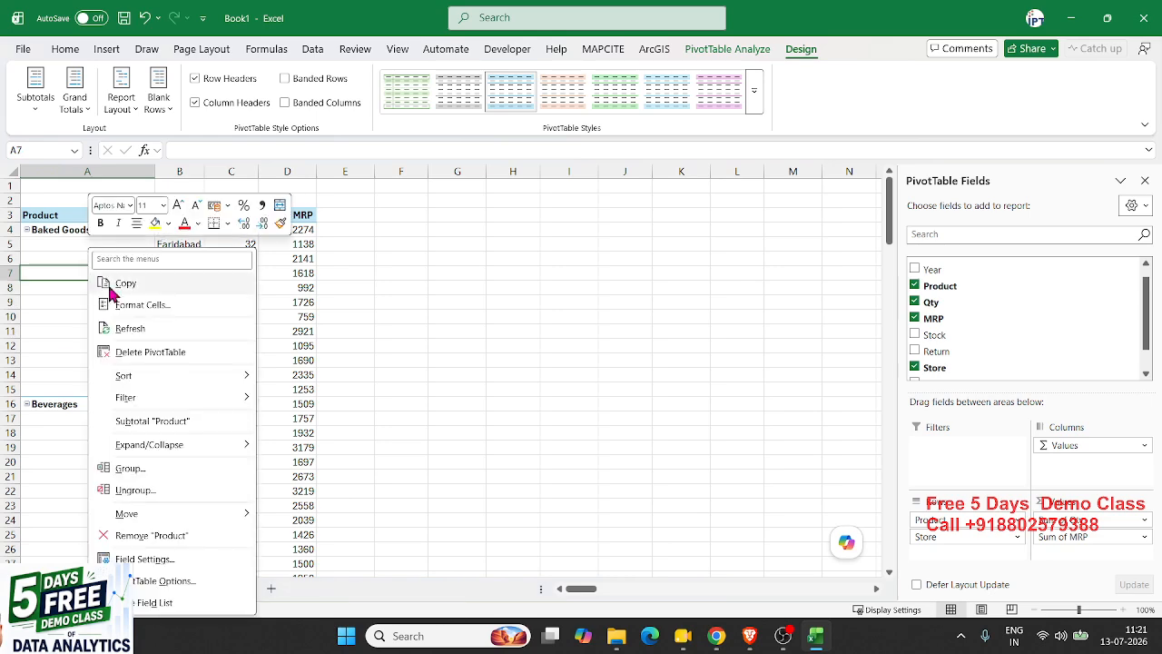
click(177, 582)
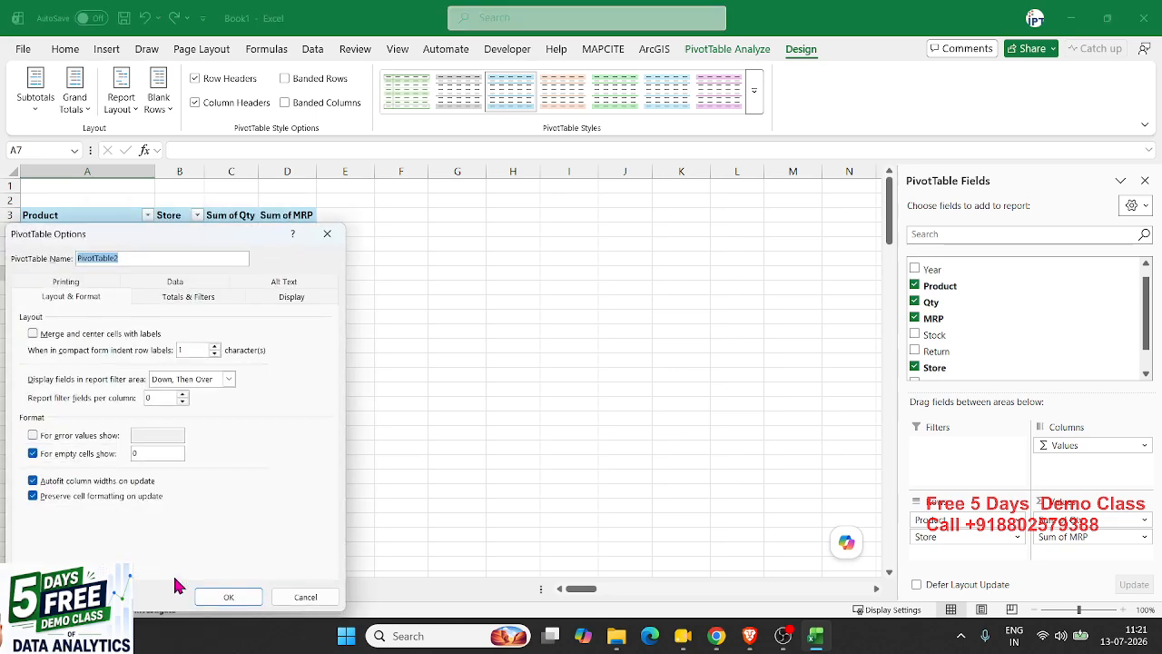
click(91, 336)
click(211, 600)
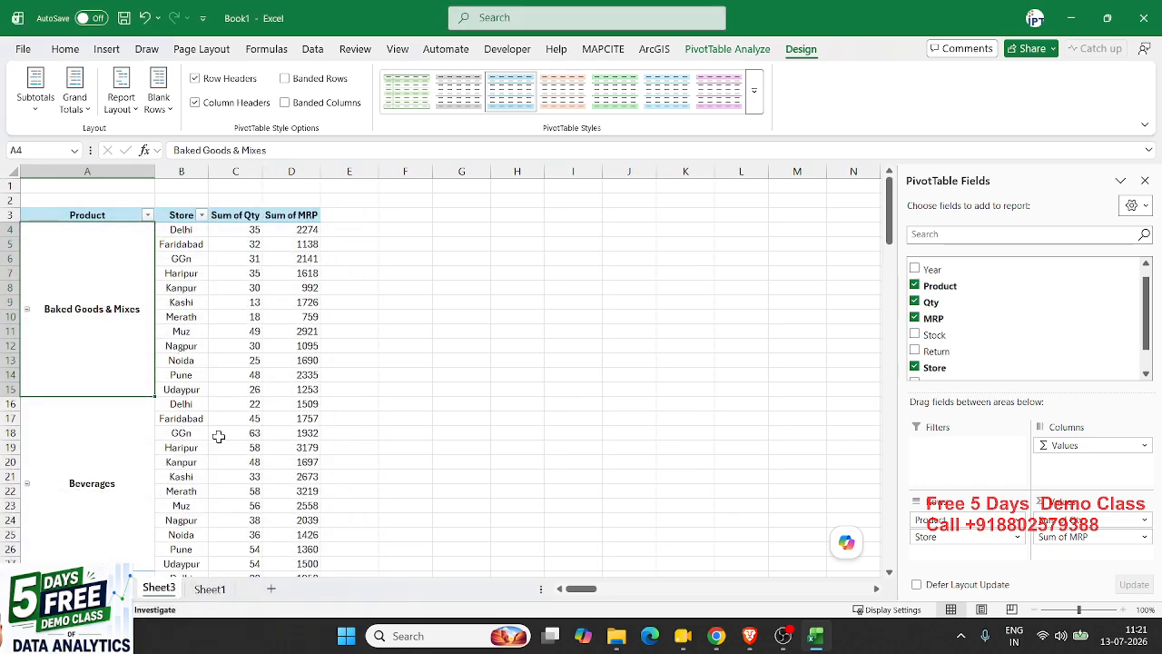
click(228, 414)
mouse_move(228, 414)
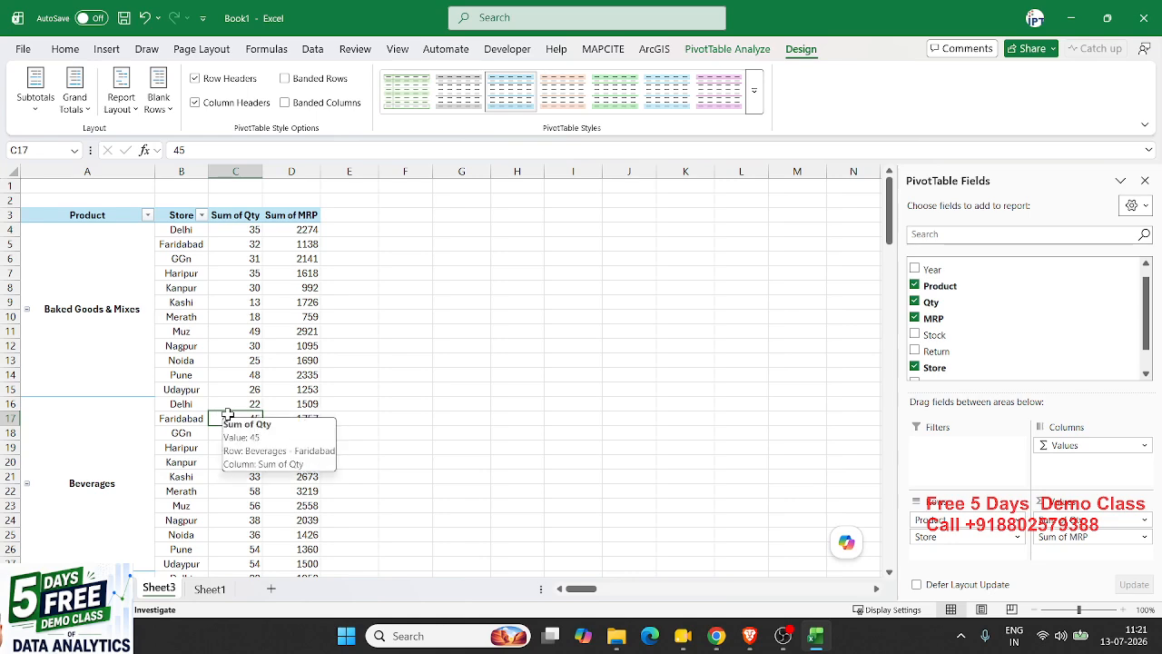
click(55, 359)
scroll(56, 372, down, 20)
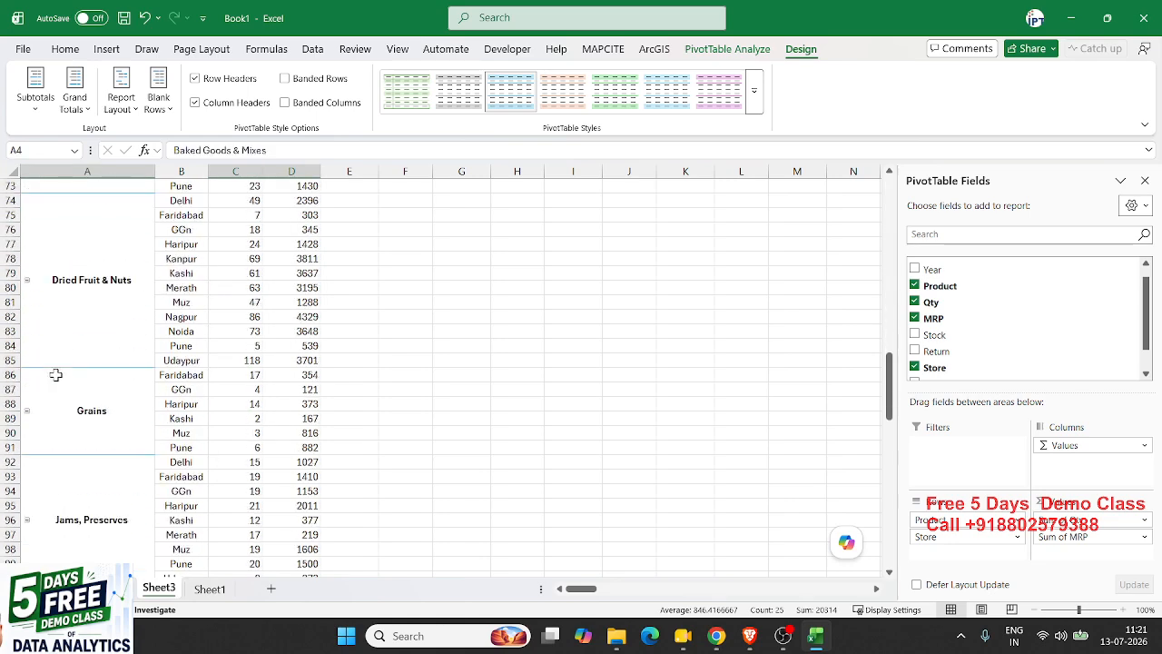
scroll(55, 374, up, 20)
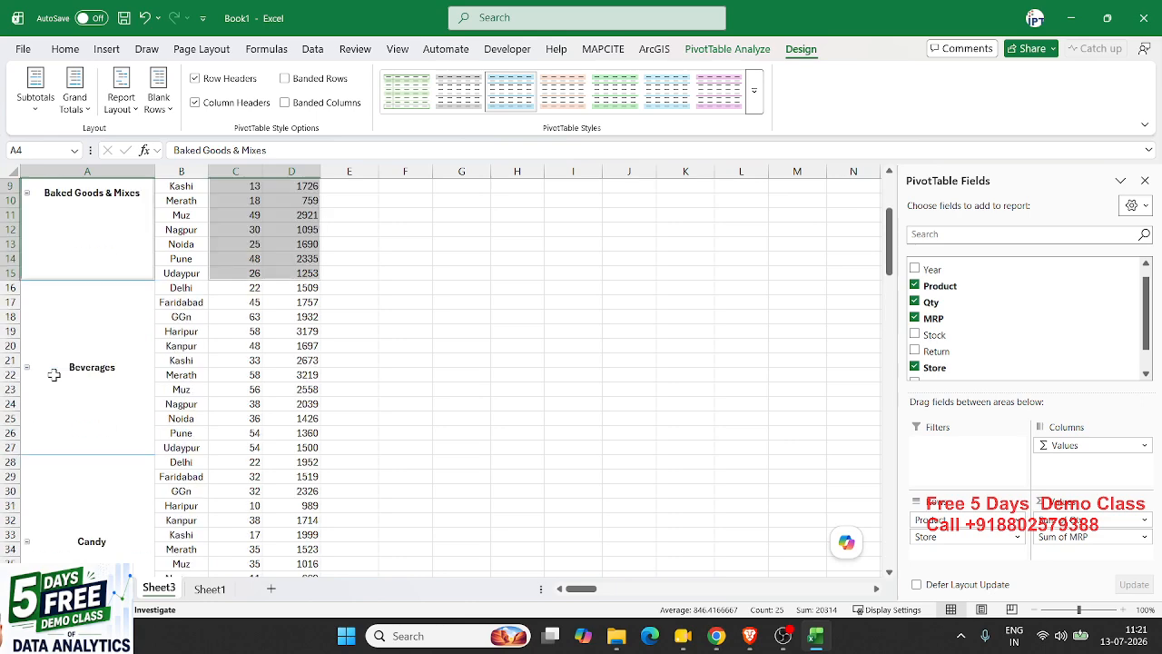
click(118, 263)
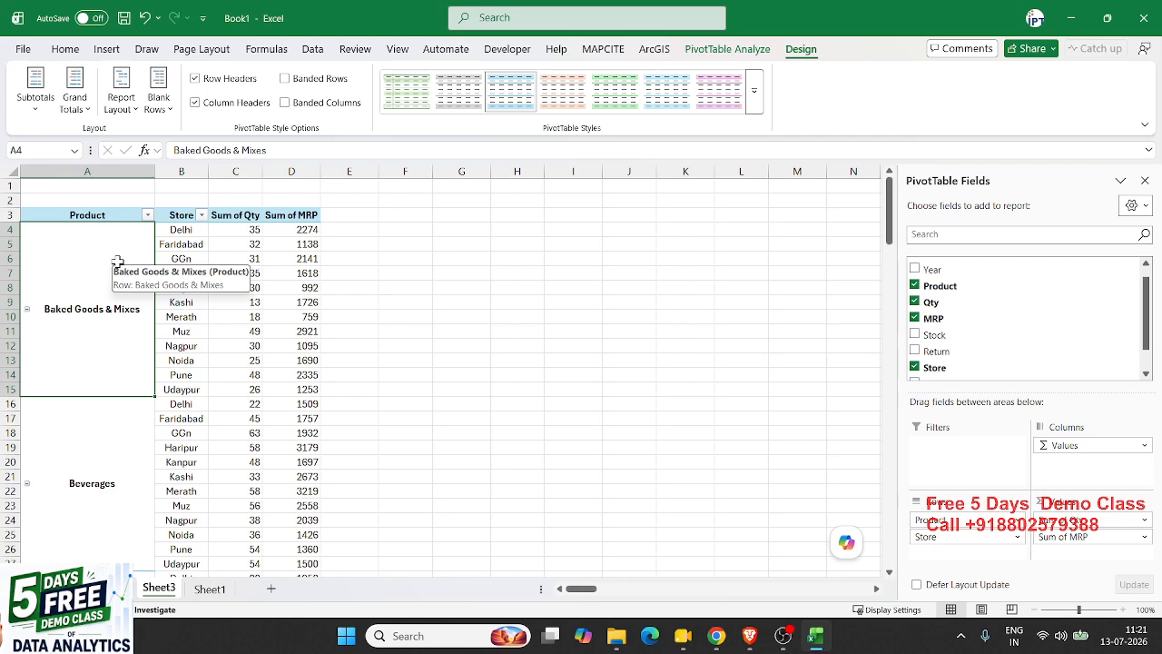
Sort the stores within each product by Sum of Qty from largest to smallest.
right_click(233, 245)
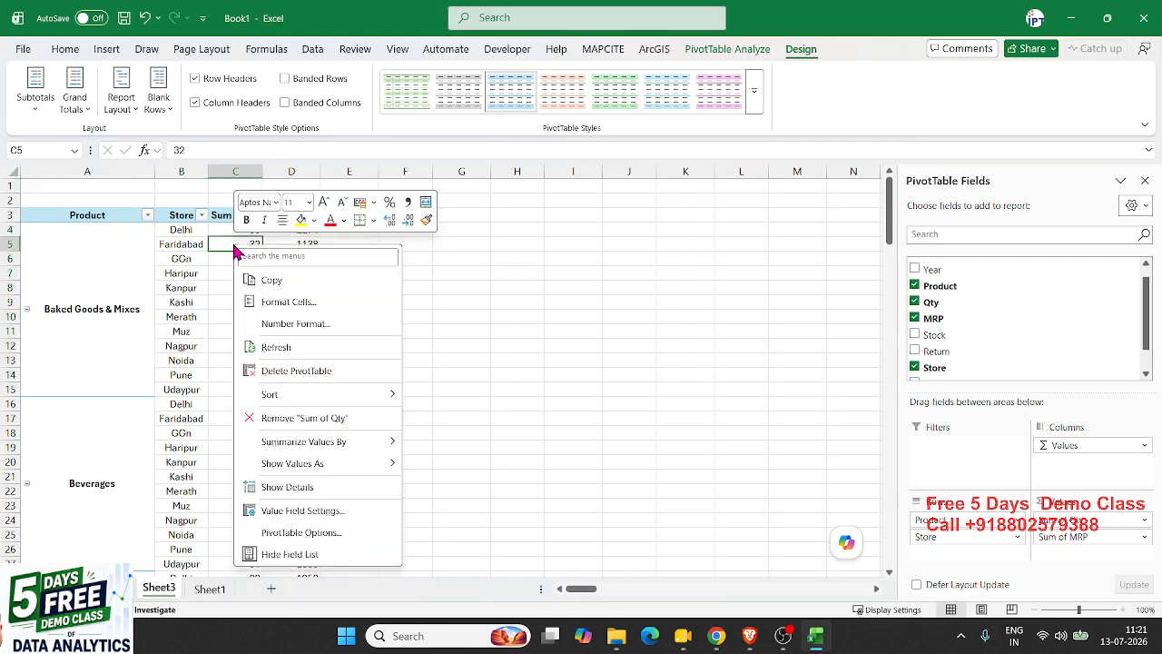
mouse_move(306, 394)
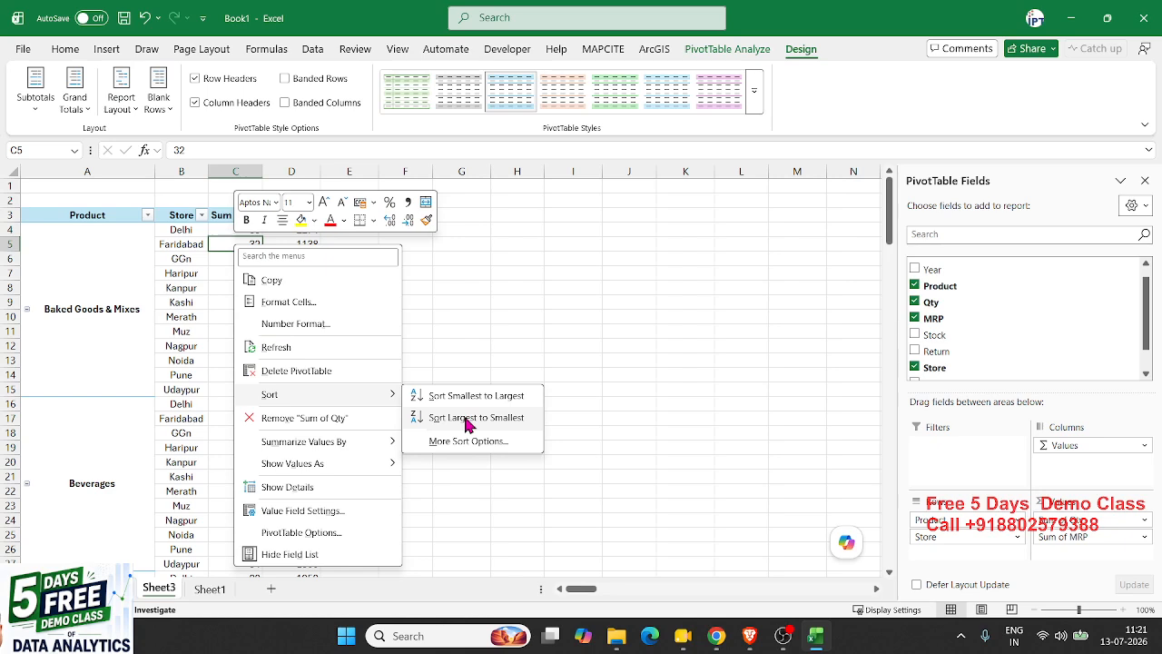
click(465, 417)
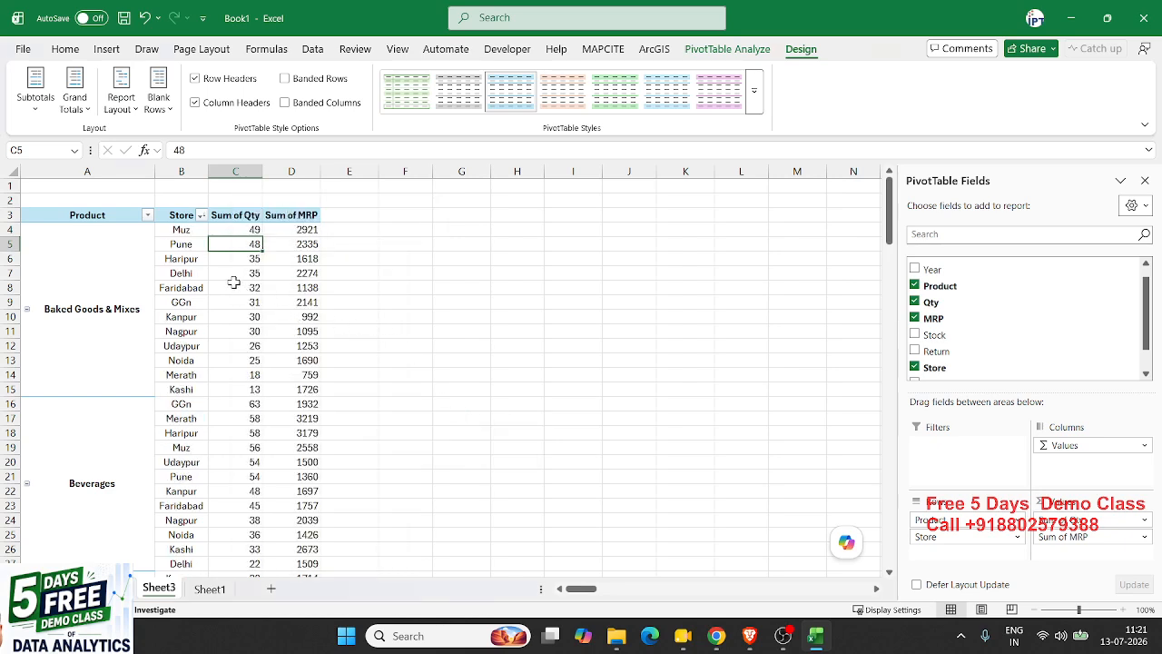
Sort the stores within each product by Sum of Qty from smallest to largest.
right_click(262, 283)
mouse_move(370, 439)
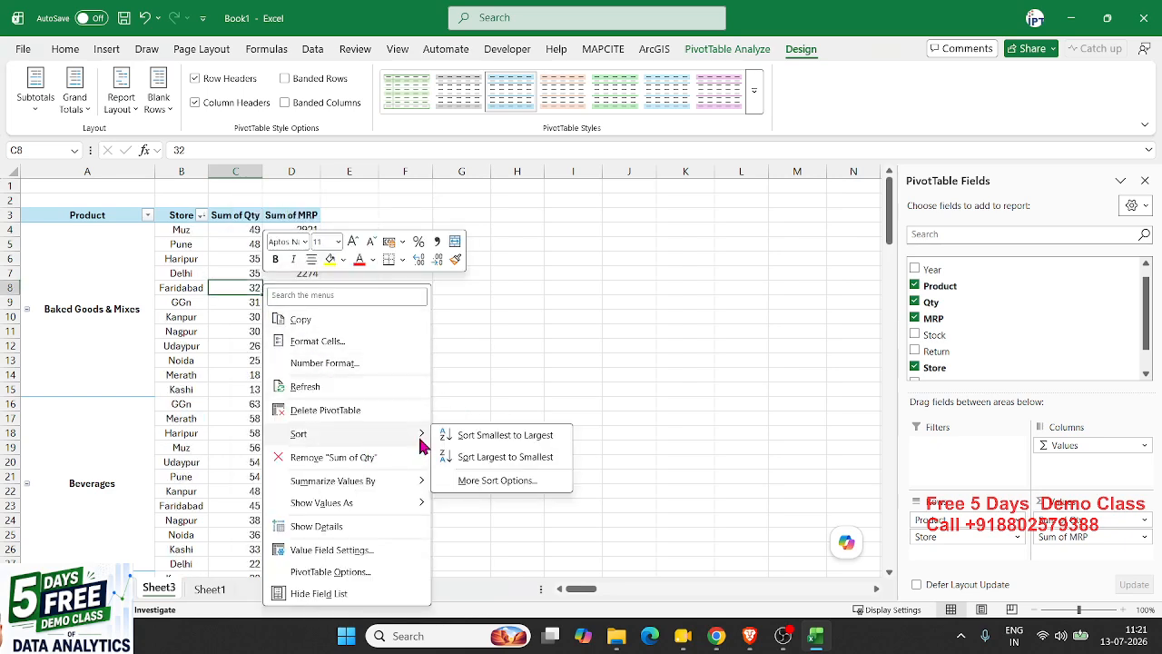
click(504, 435)
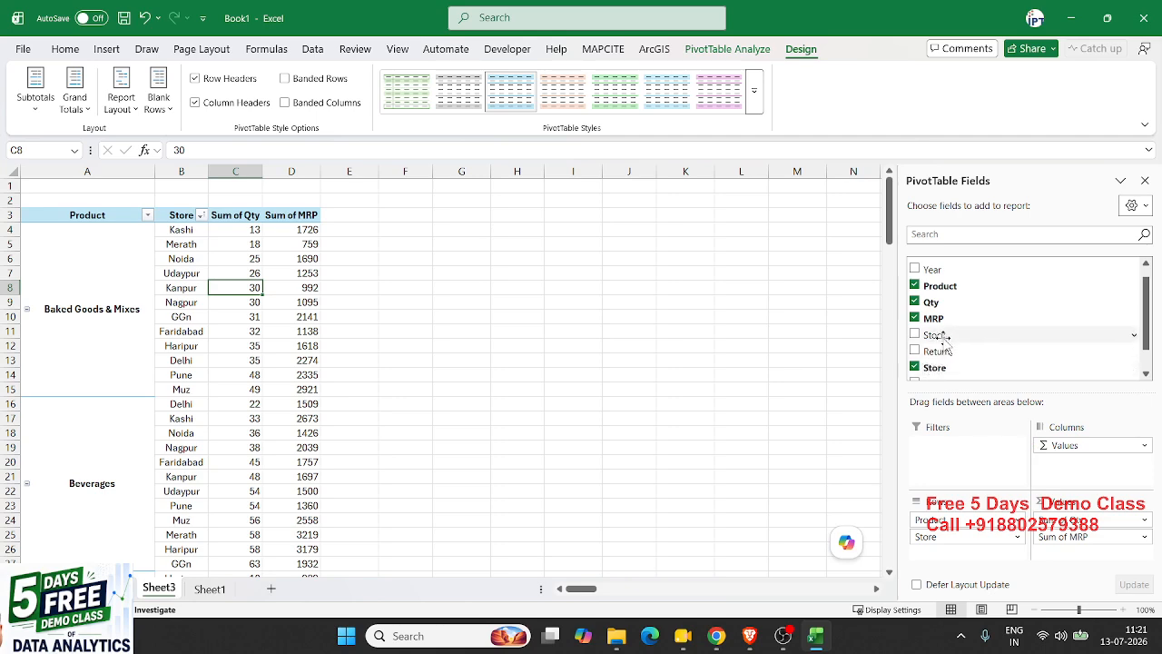
Move the Store field to the Columns area and try to sort by the GGn store's Sum of Qty from largest to smallest.
drag(968, 538, 1058, 449)
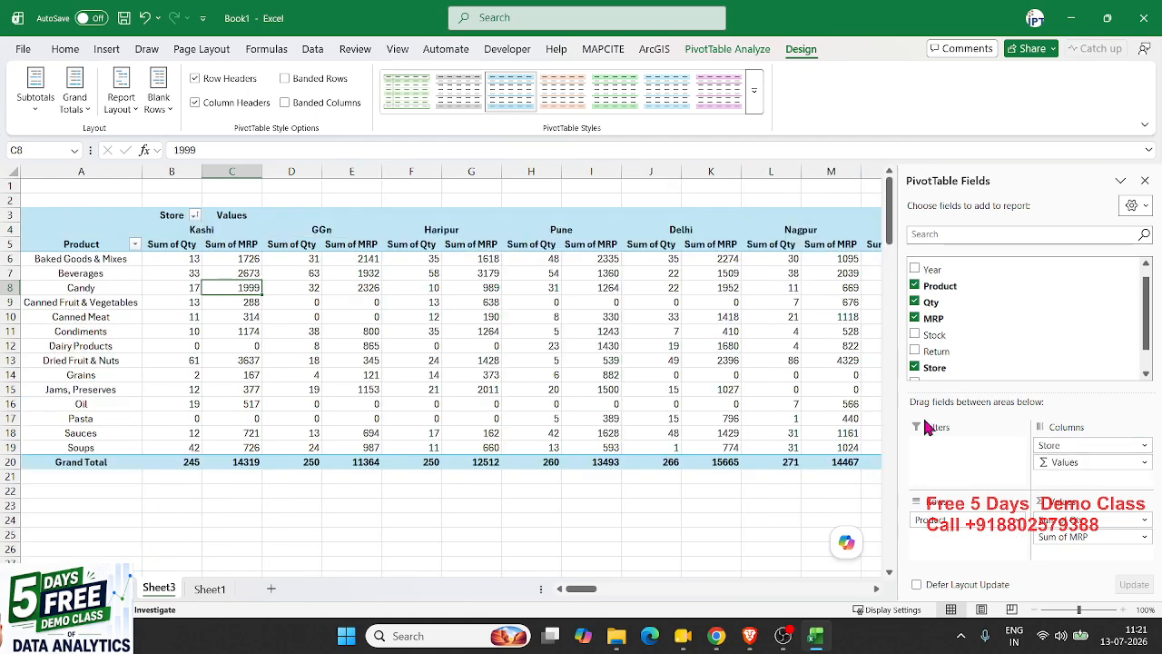
right_click(293, 245)
mouse_move(365, 397)
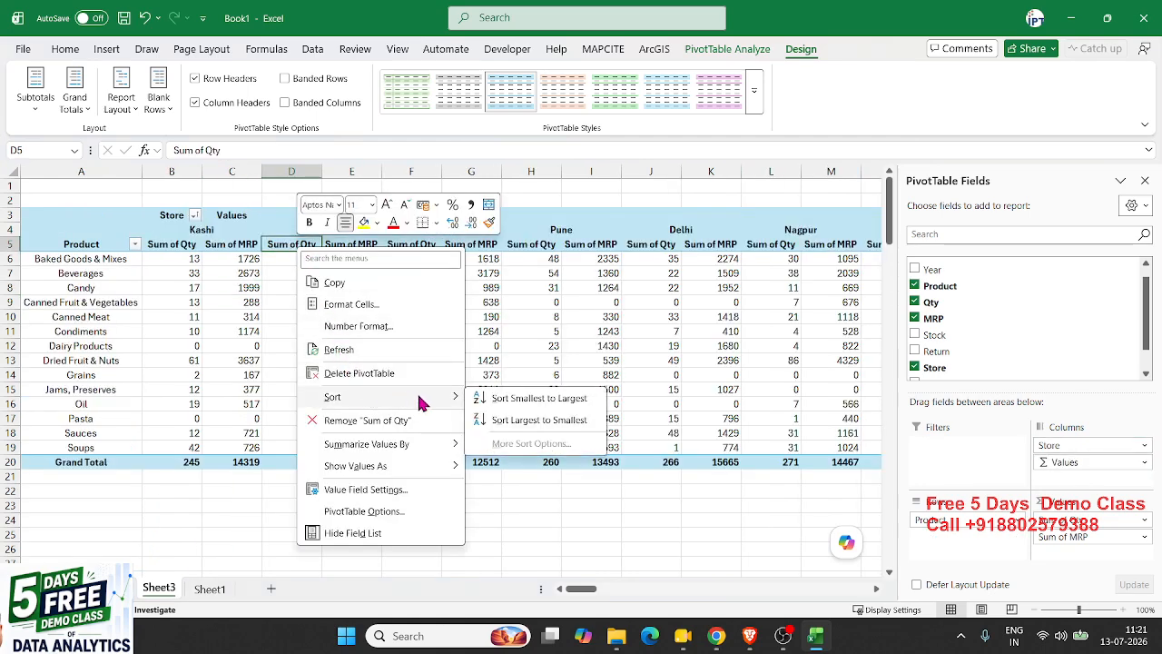
click(512, 414)
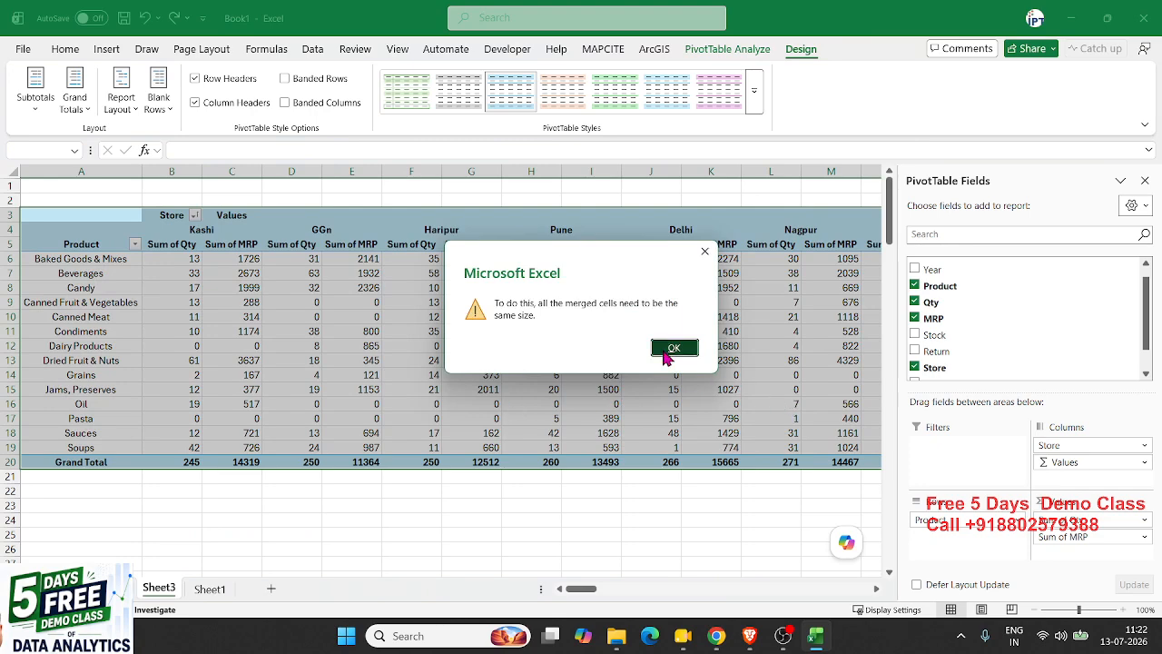
click(672, 347)
click(416, 245)
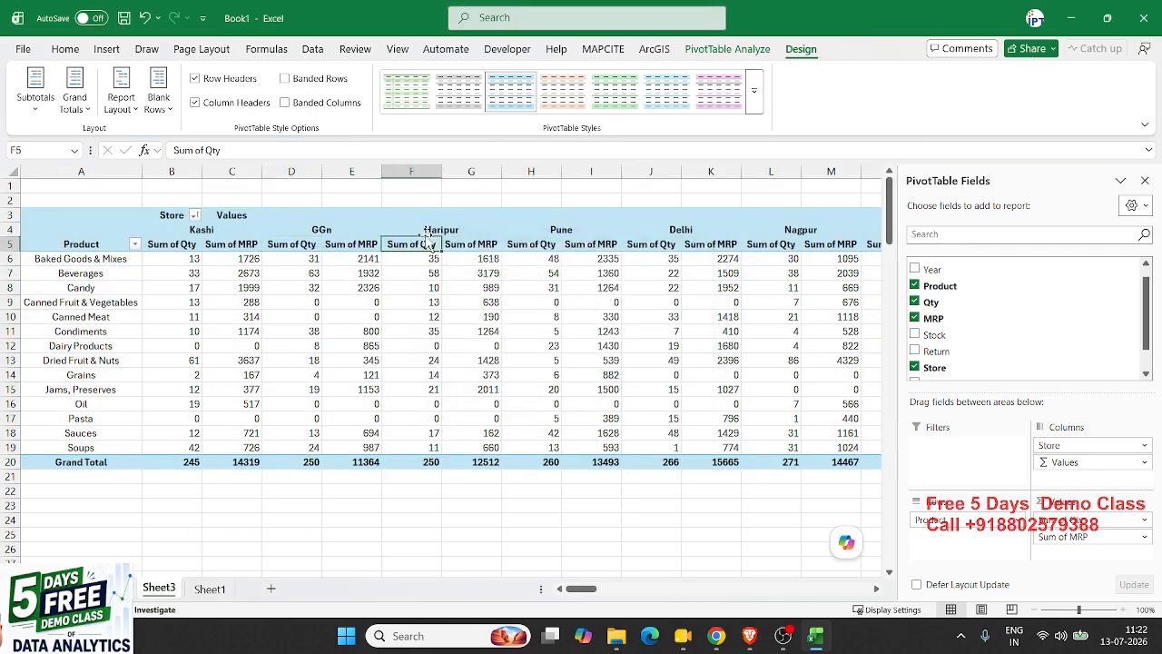
right_click(425, 233)
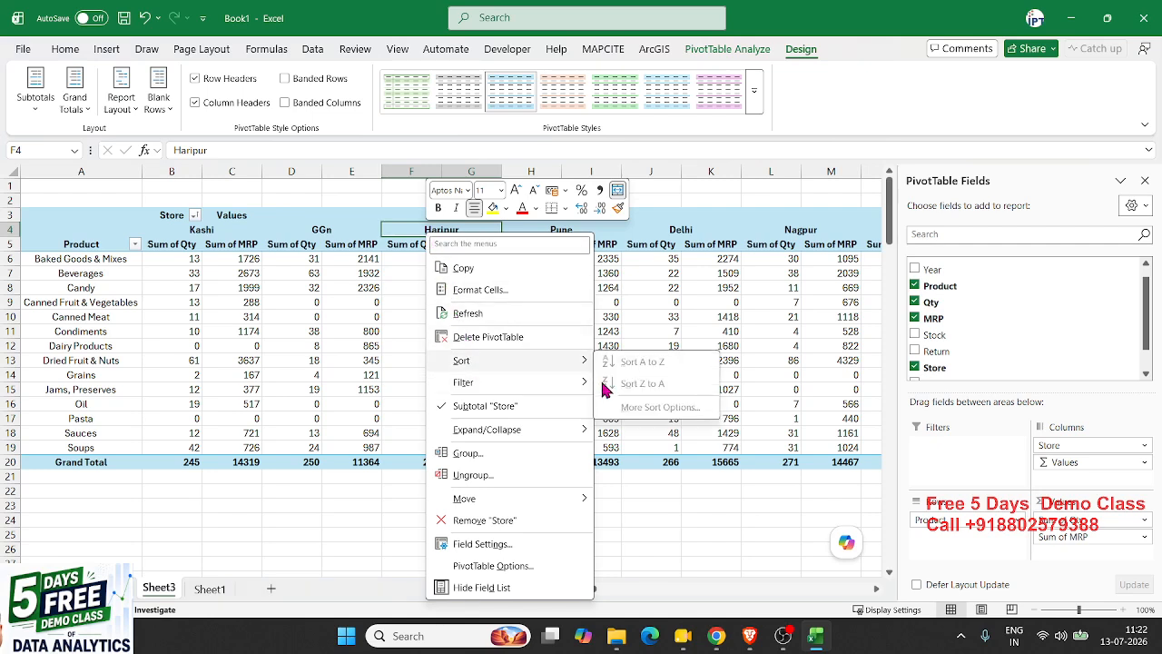
click(241, 327)
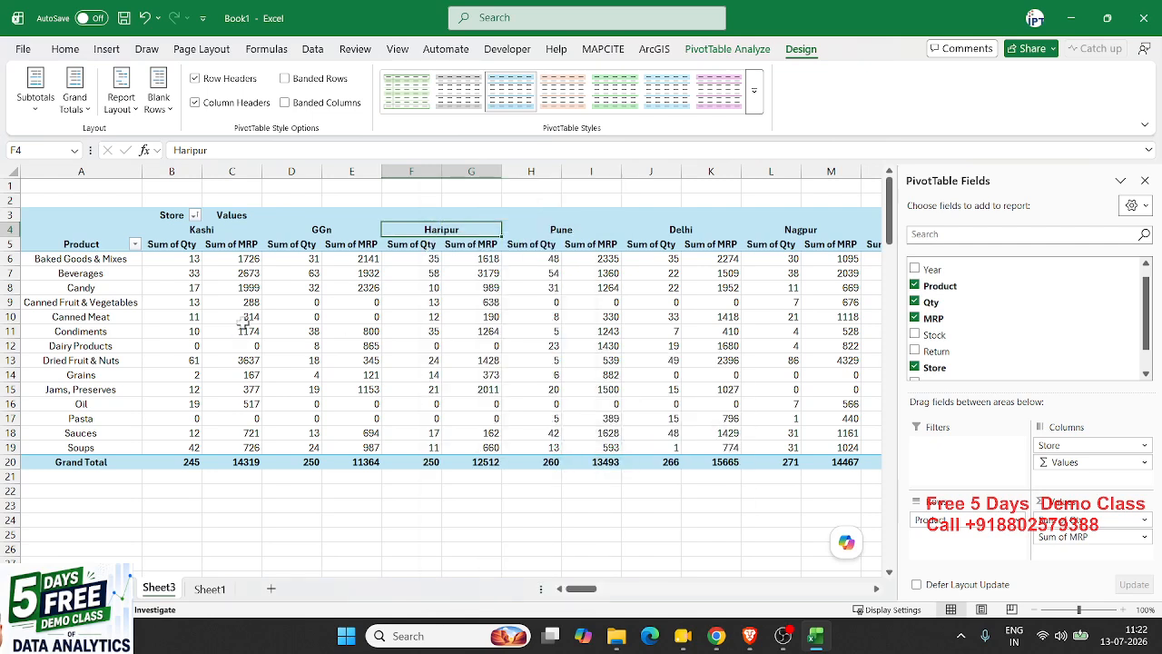
click(295, 302)
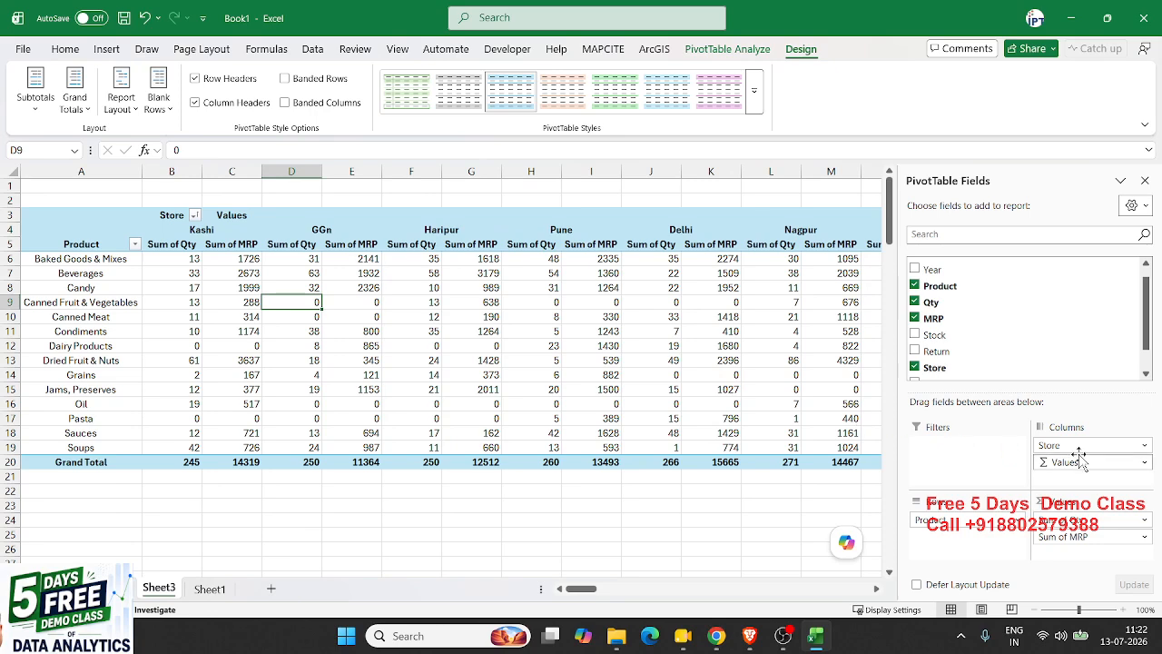
Try to move the Values field to the Filters area, and return the Store field to the Rows area.
drag(1089, 462, 968, 462)
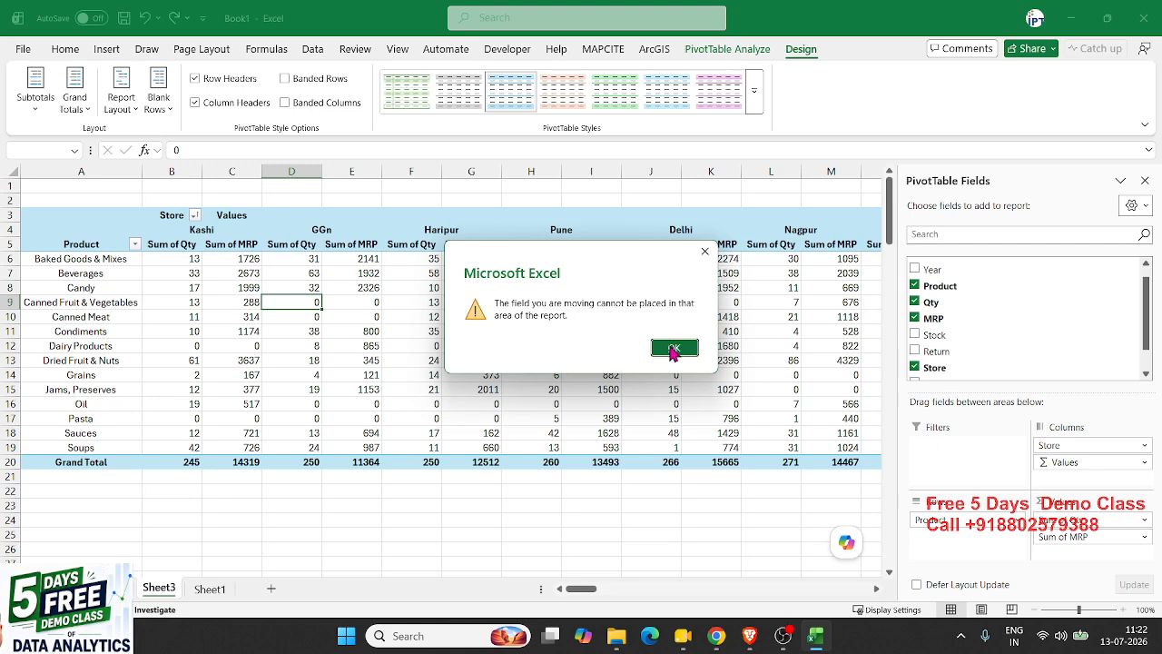
click(673, 349)
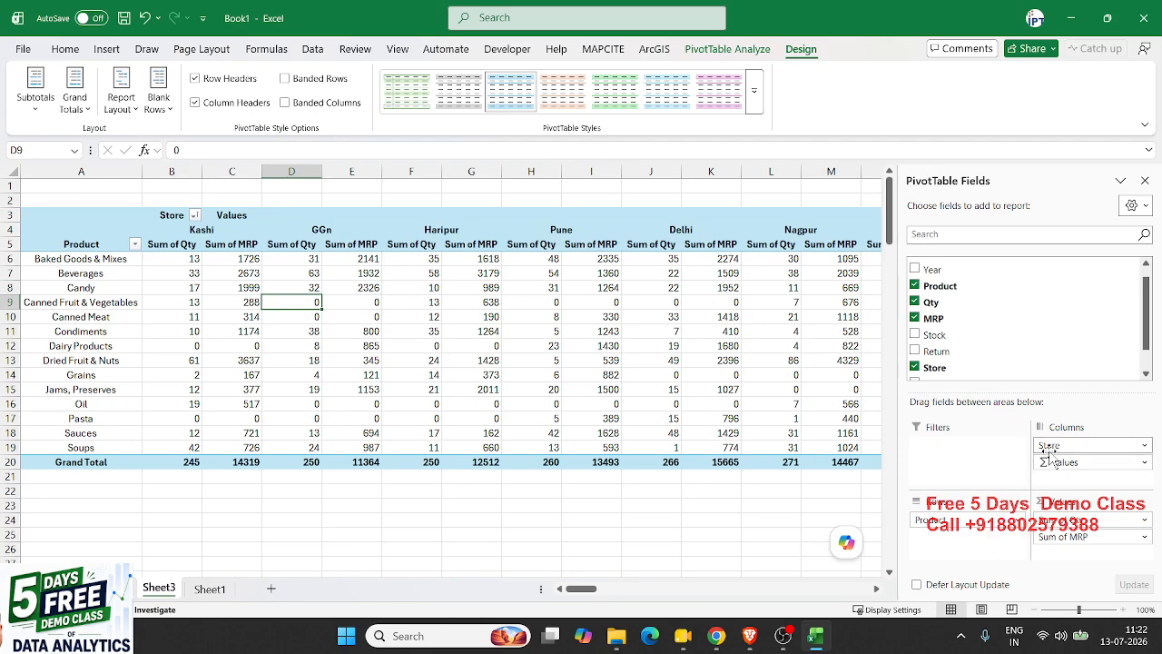
drag(1049, 445, 1004, 556)
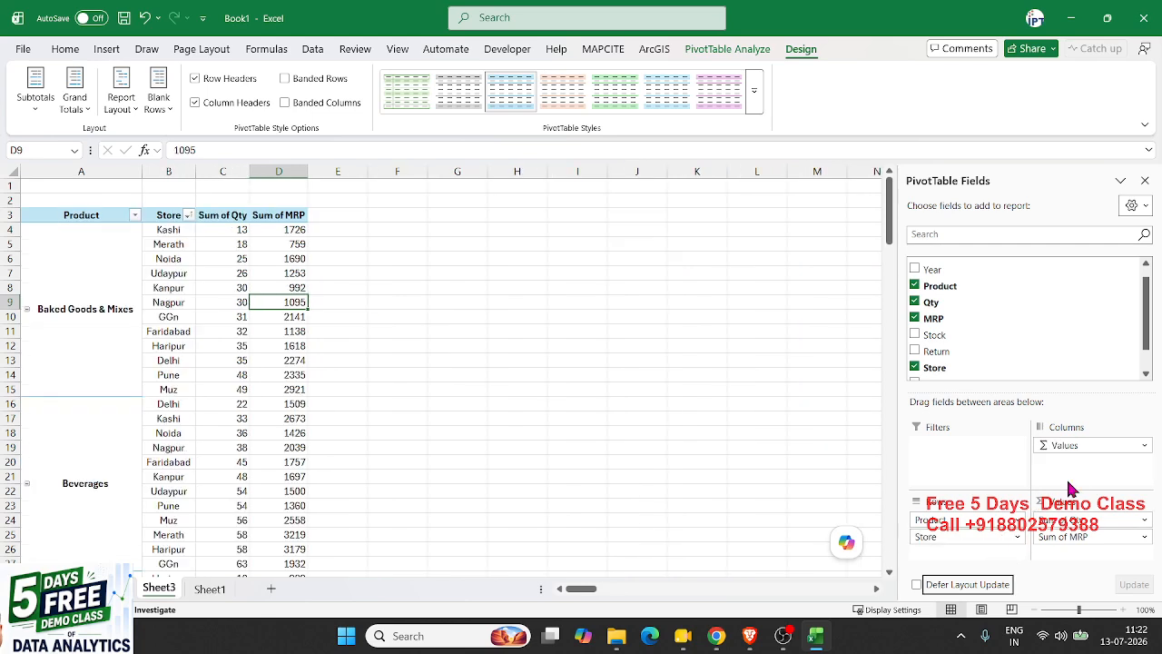
drag(1064, 461, 999, 462)
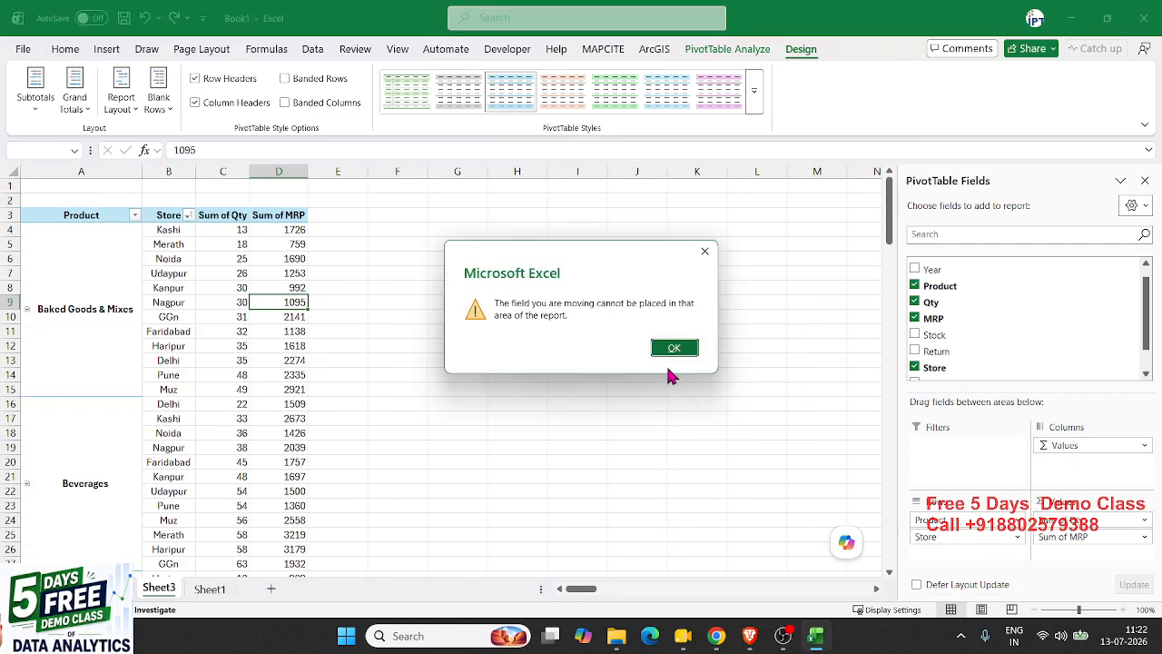
click(679, 353)
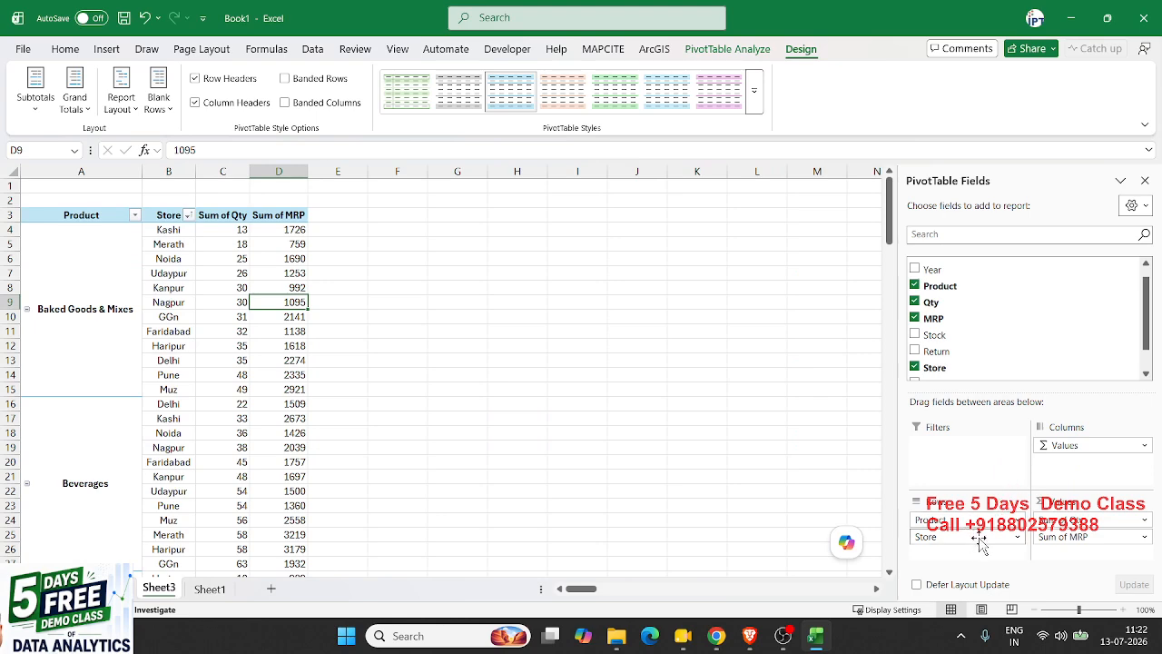
Place Store in the Columns area and Values in the Rows area, and sort the store headings from A to Z.
mouse_move(1053, 446)
mouse_down()
mouse_move(977, 545)
mouse_move(1058, 474)
mouse_move(1058, 458)
mouse_up()
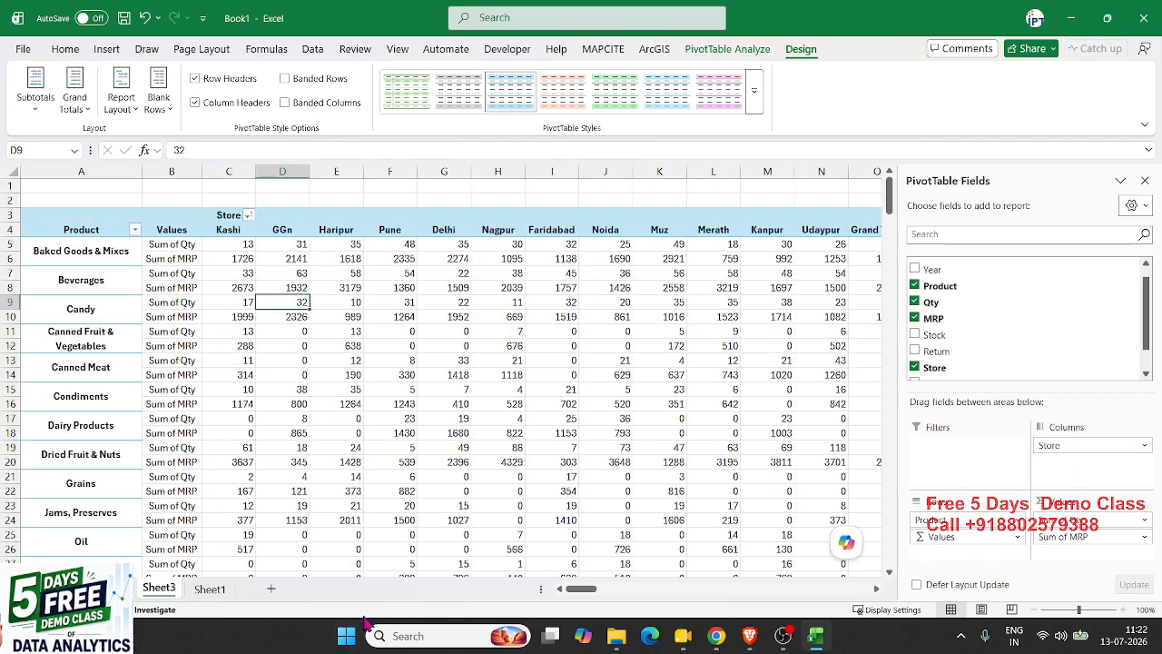
right_click(381, 233)
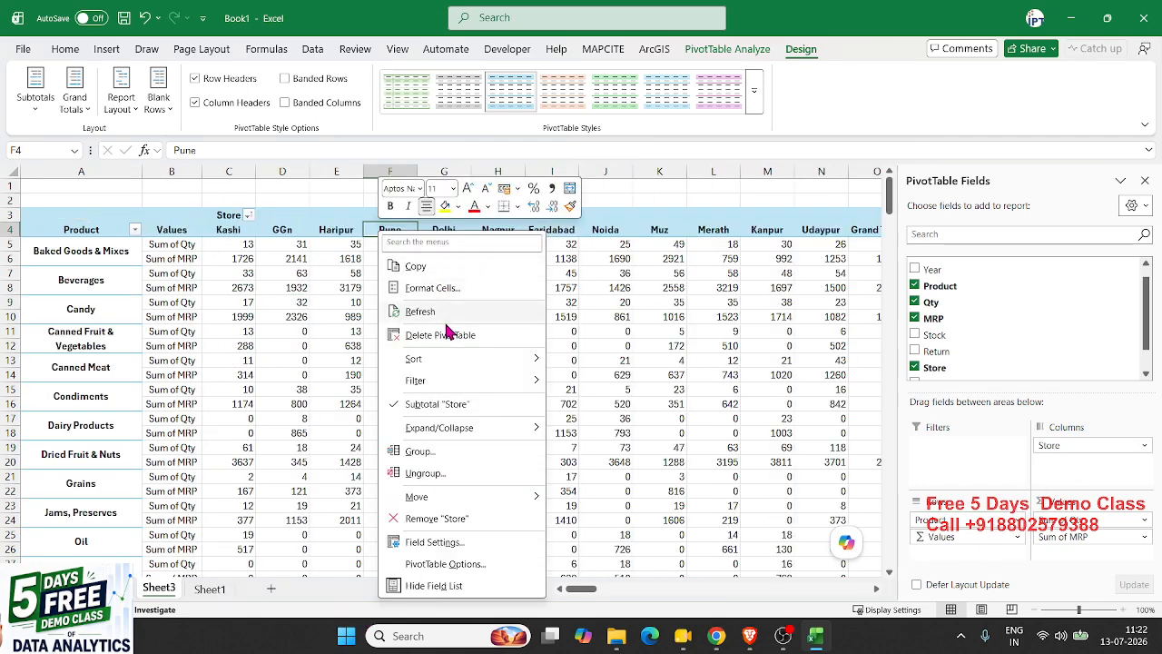
mouse_move(463, 361)
click(596, 363)
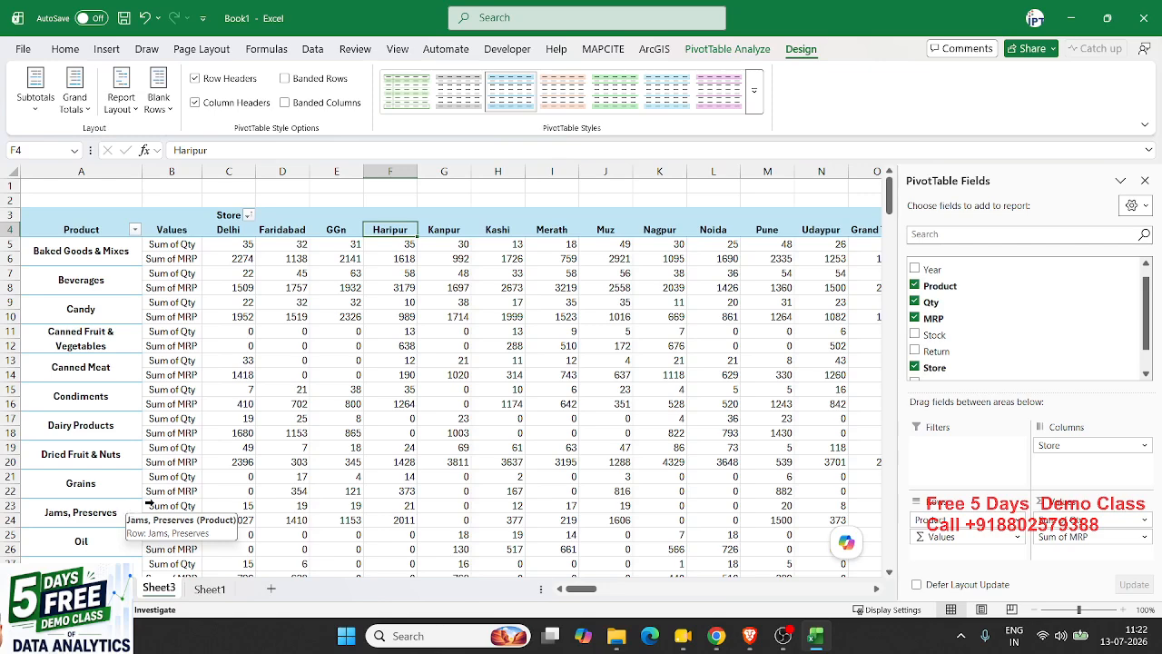
click(134, 229)
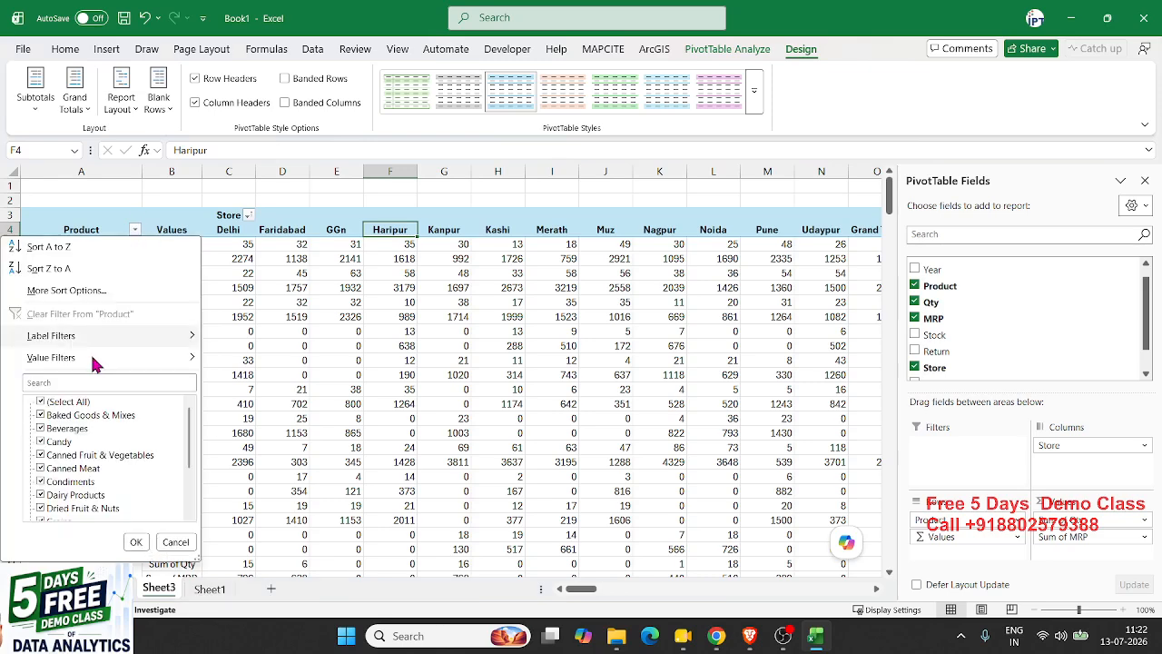
click(40, 401)
click(40, 415)
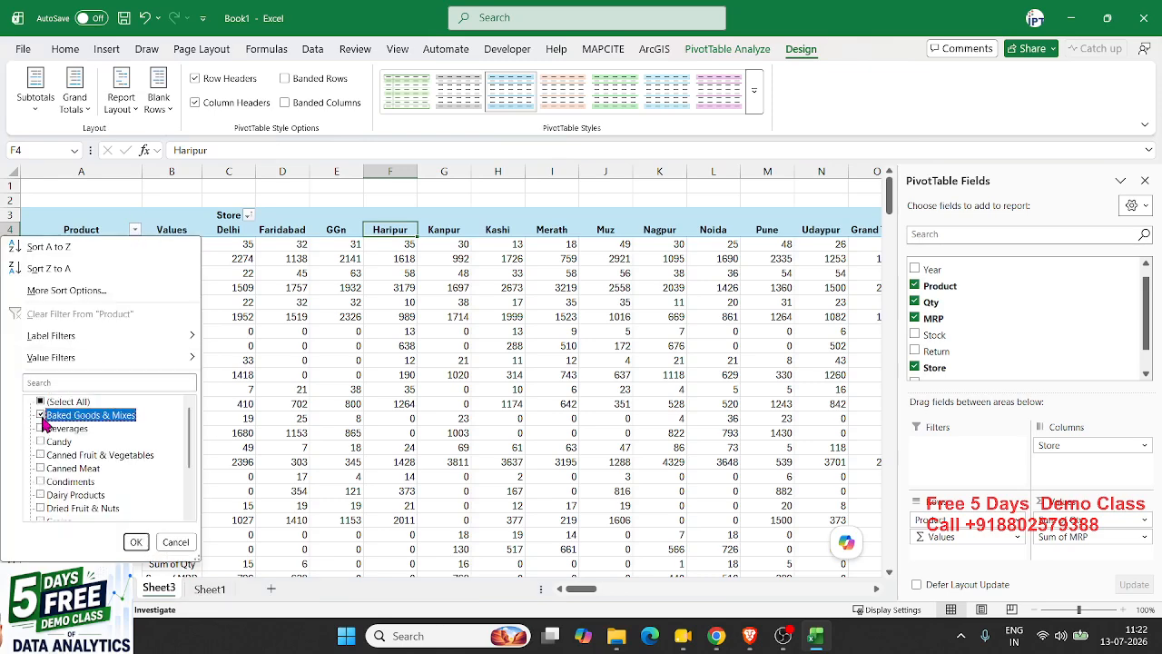
click(40, 428)
click(40, 442)
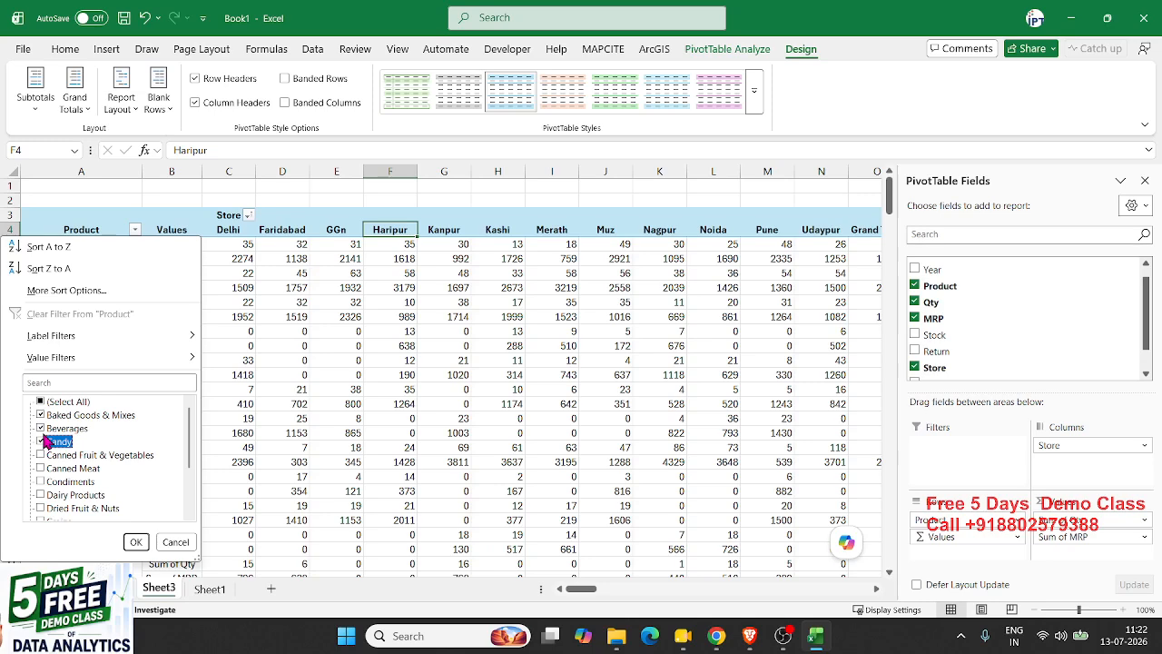
key(Escape)
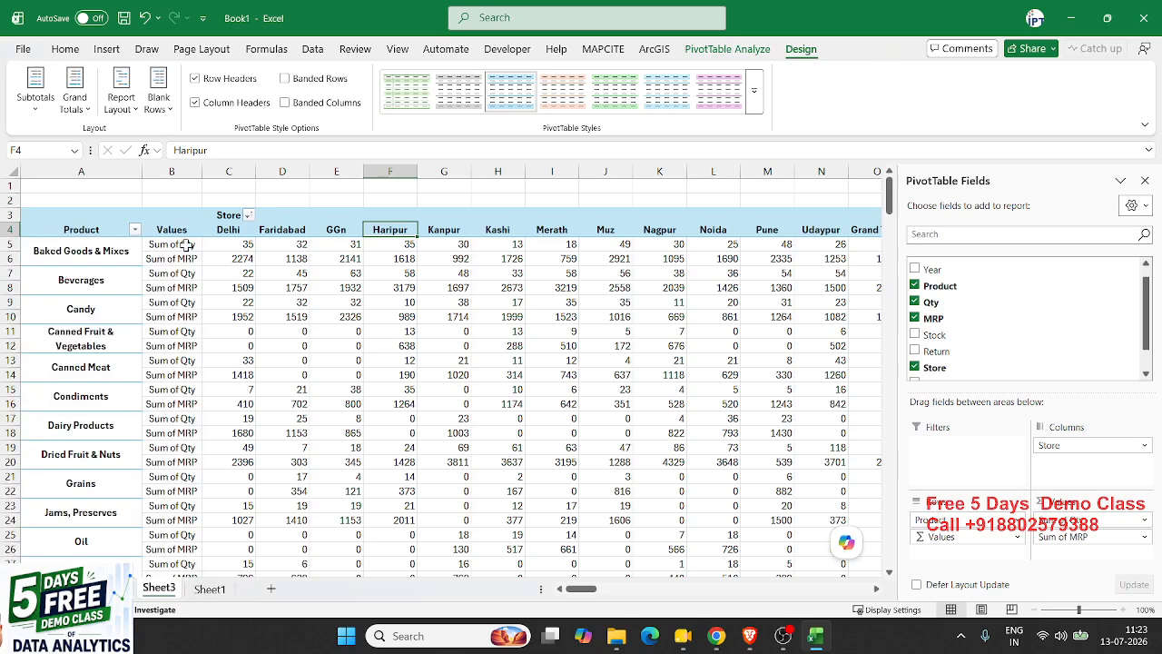
Filter the Product field to only Baked Goods & Mixes, Beverages and Candy.
click(134, 229)
click(41, 402)
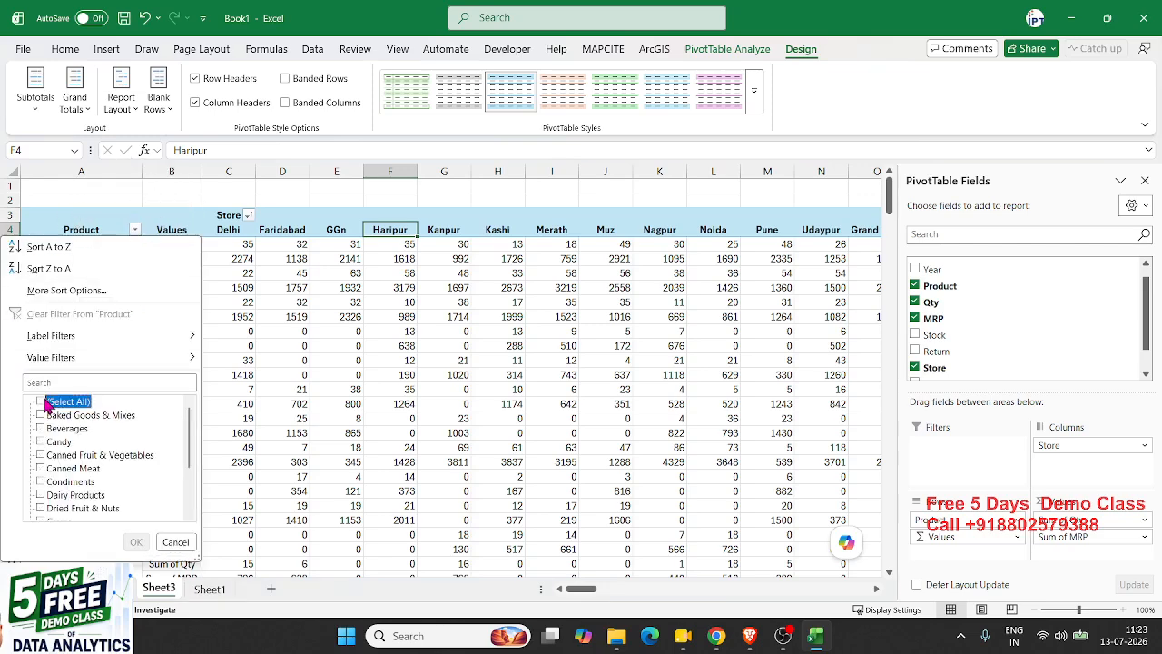
click(41, 416)
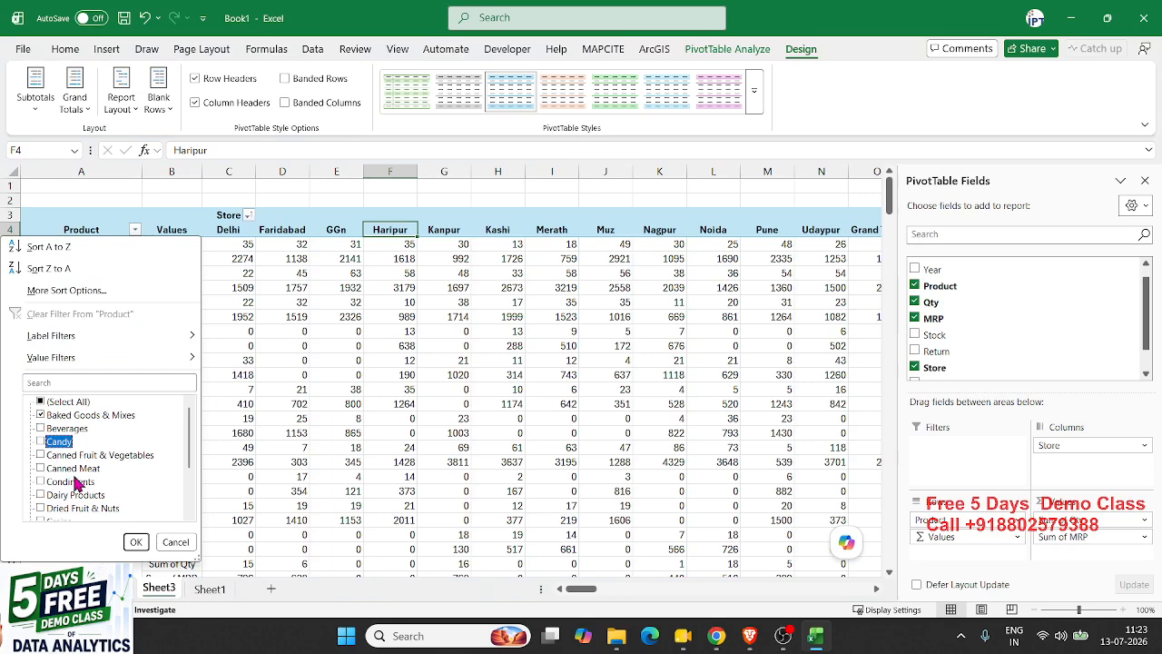
click(160, 541)
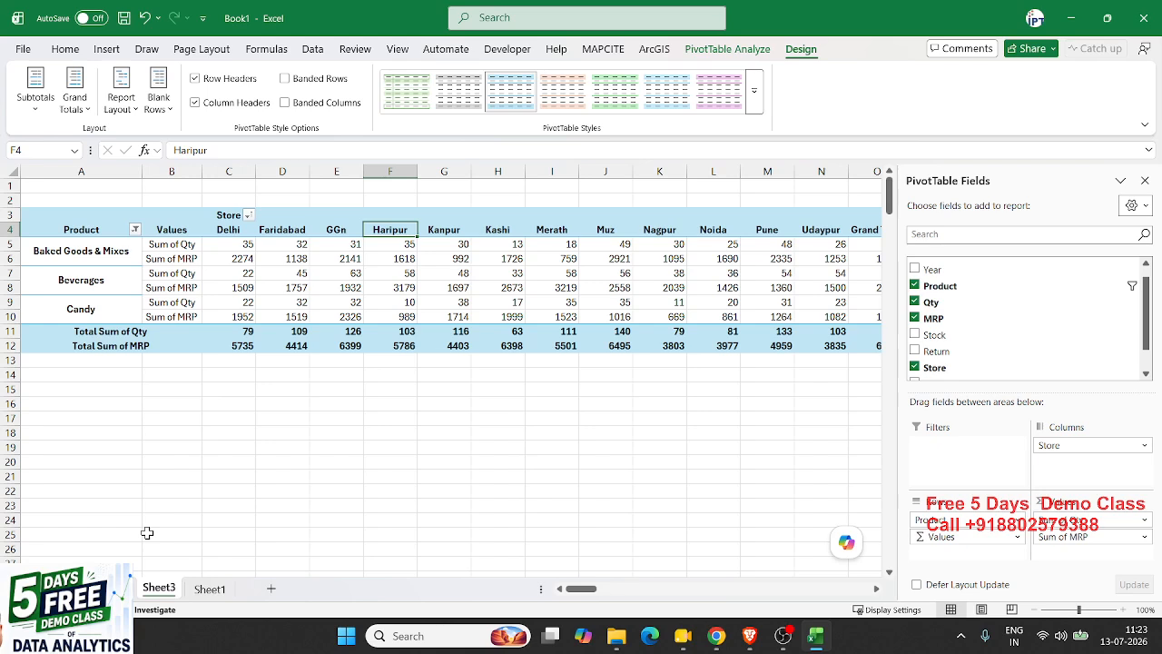
Filter the Store field to only Delhi, Faridabad and GGn.
click(248, 215)
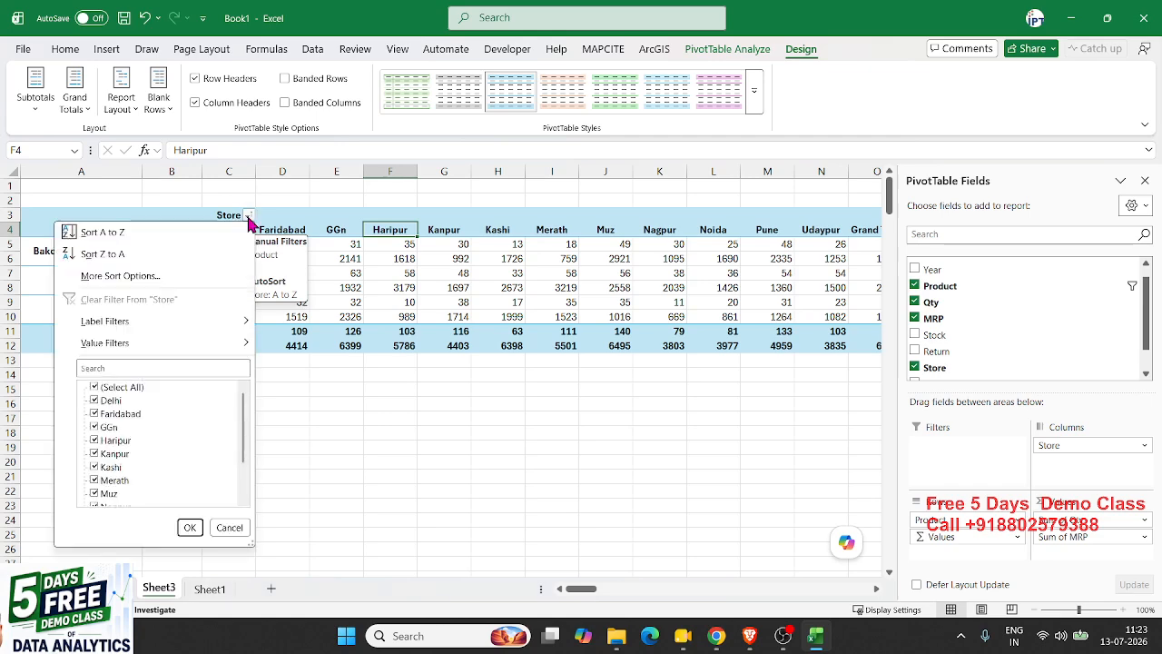
click(106, 390)
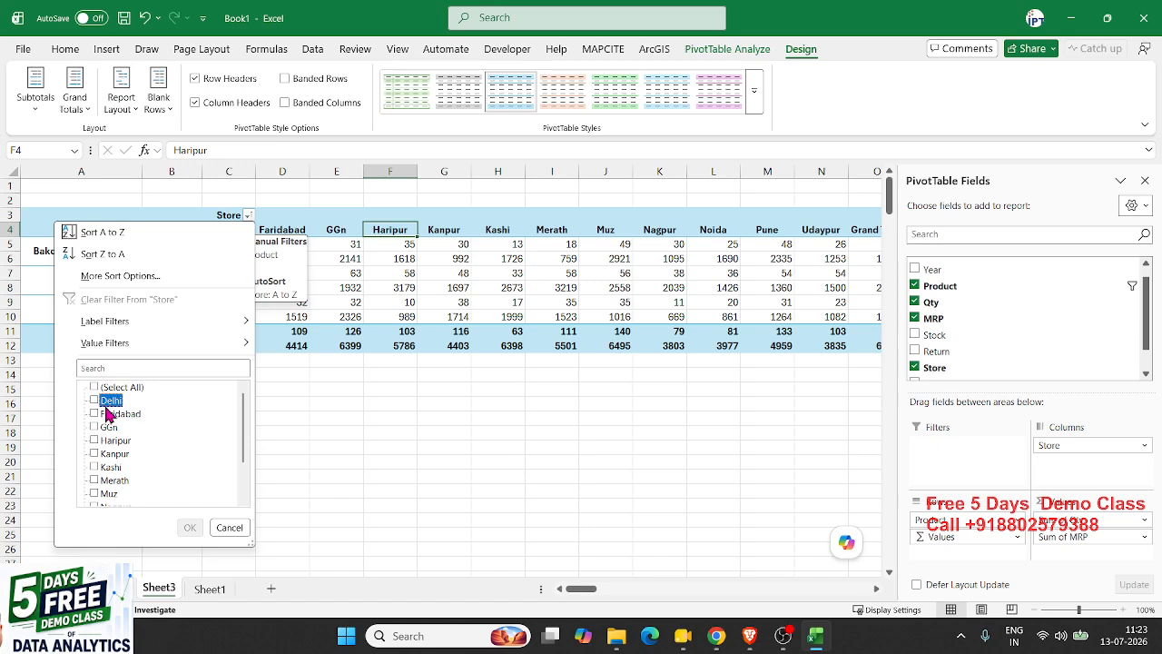
click(97, 413)
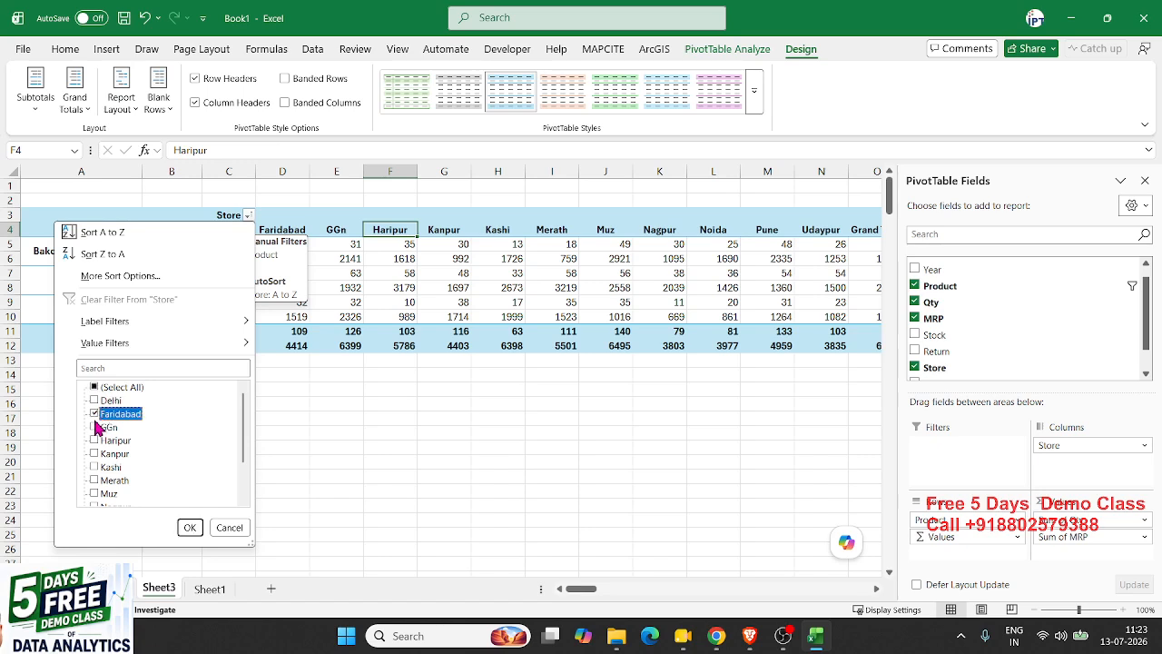
click(96, 425)
click(96, 401)
click(187, 527)
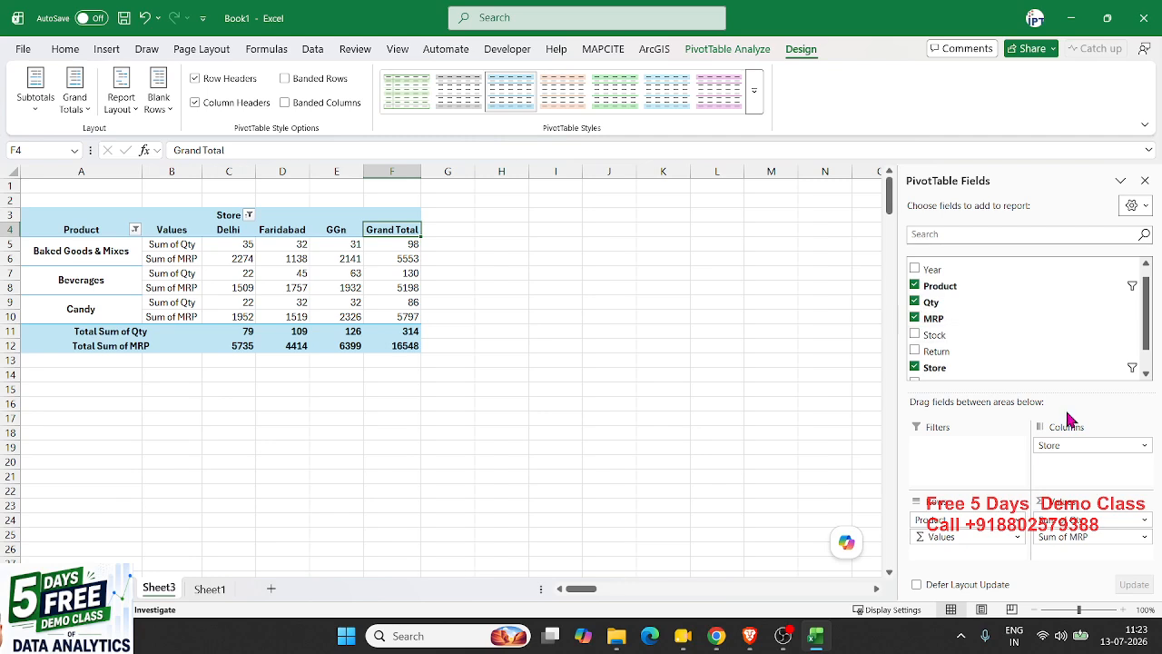
Return Store to the Rows area and Values to the Columns area, and filter Product to the top 3 items by Sum of Qty.
mouse_move(1072, 446)
mouse_down()
mouse_move(975, 570)
mouse_move(1076, 495)
mouse_move(1051, 447)
mouse_move(985, 567)
mouse_move(990, 514)
mouse_move(1071, 470)
mouse_up()
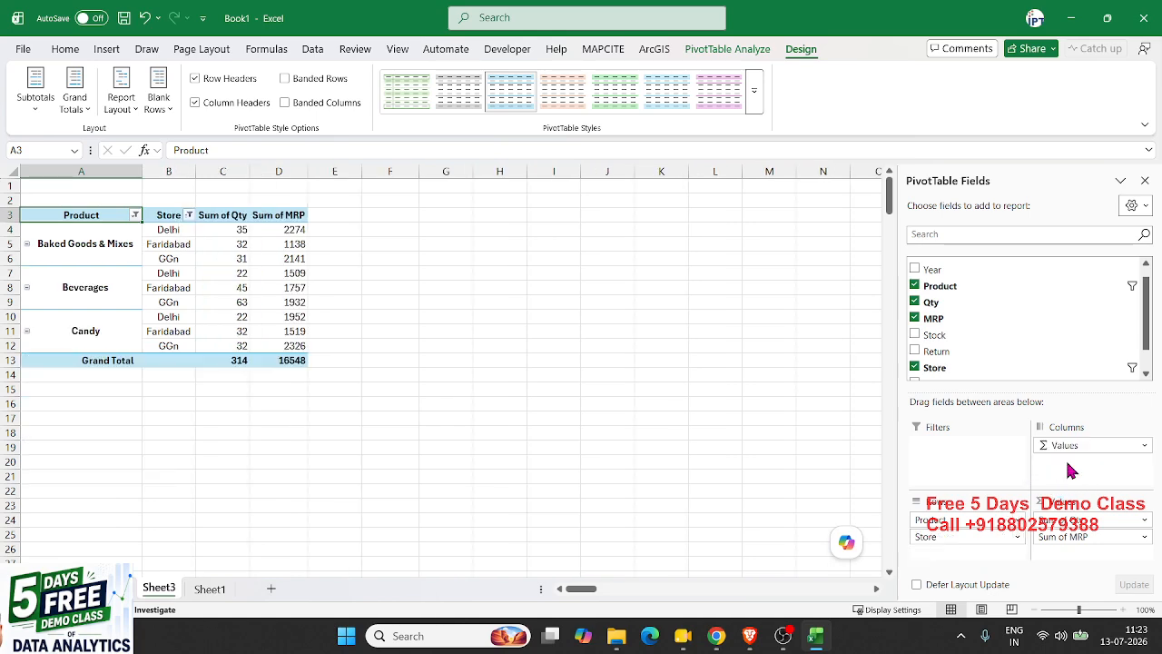
click(136, 217)
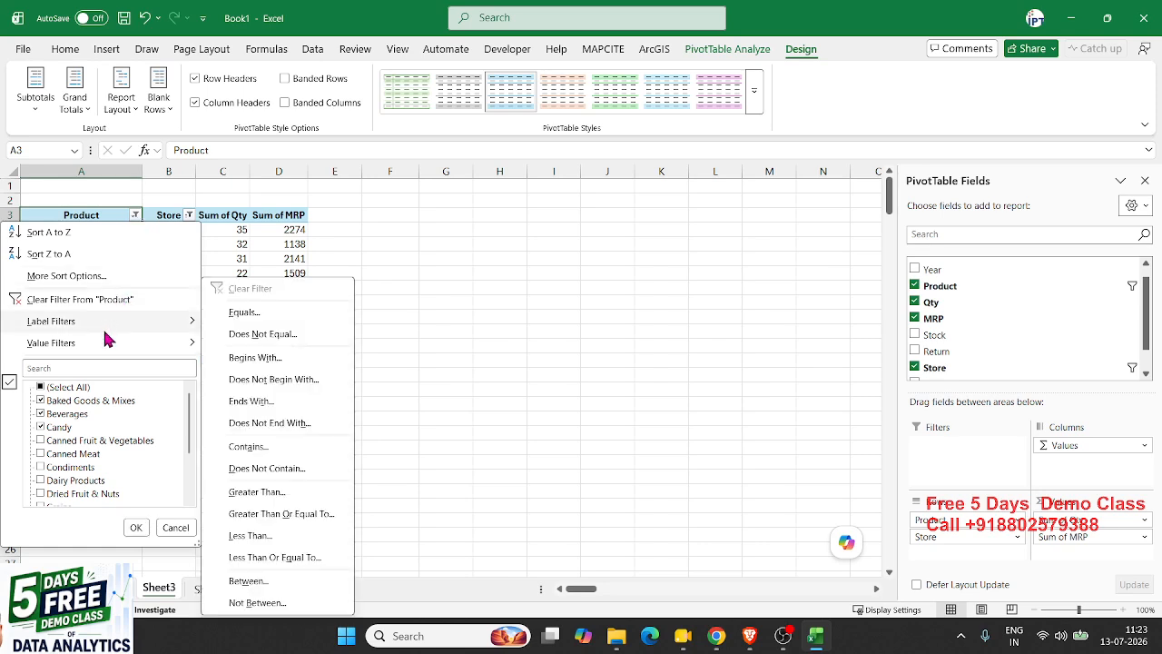
mouse_move(102, 342)
click(327, 555)
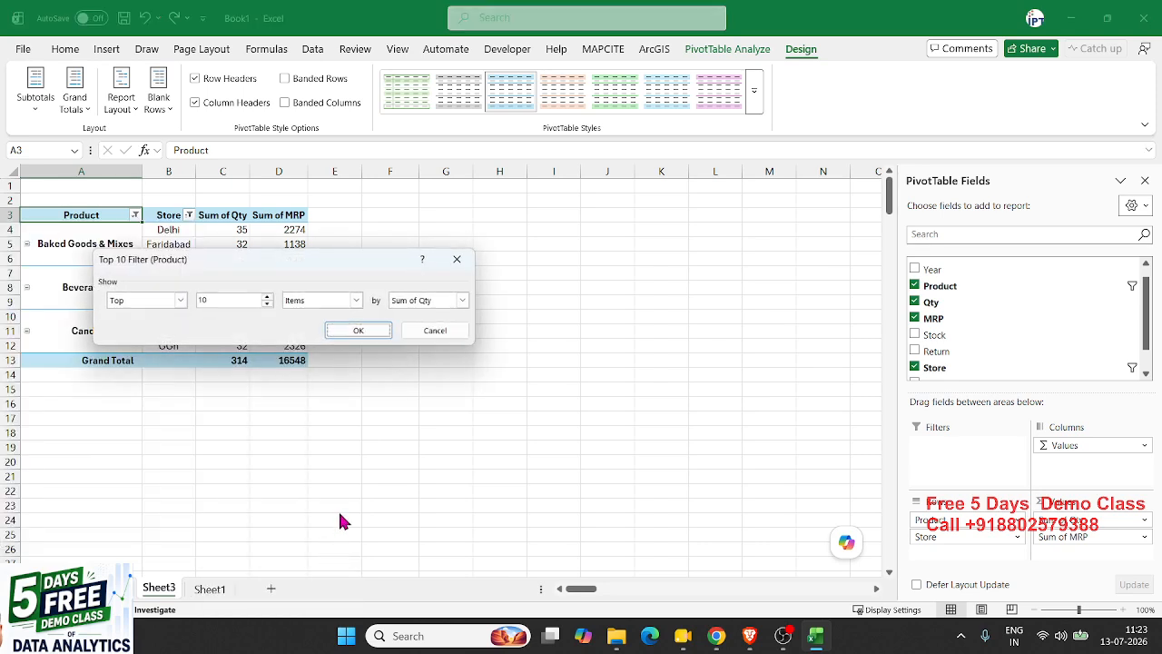
double_click(198, 303)
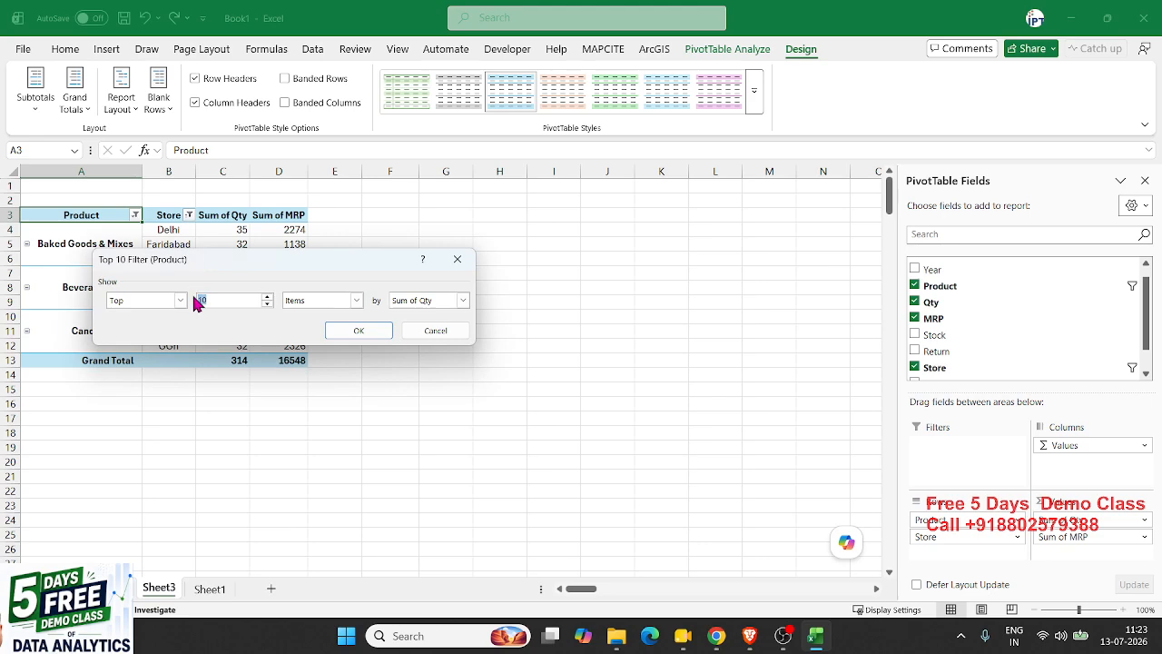
text(3)
click(358, 328)
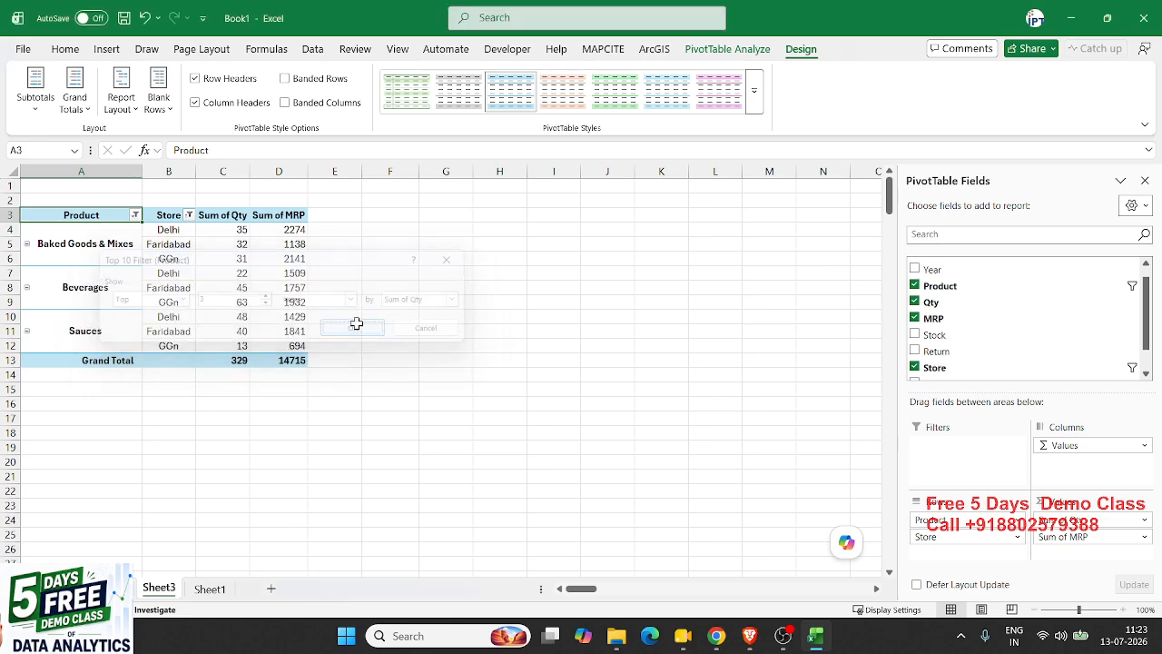
Clear the filter from the Store field.
click(188, 216)
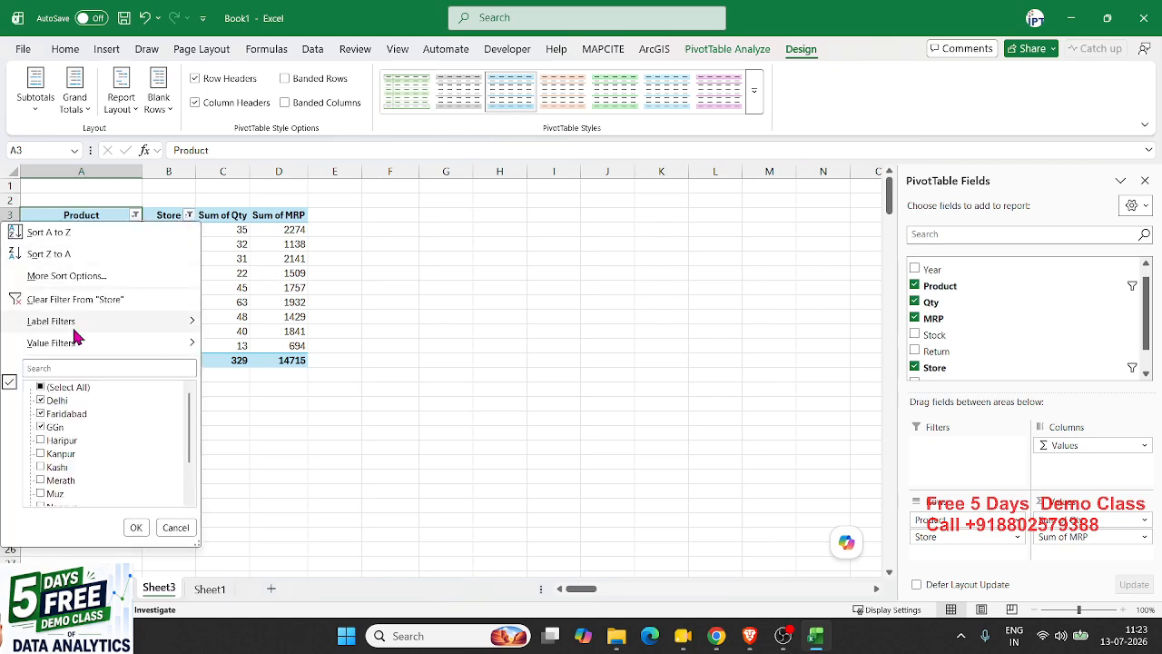
click(54, 300)
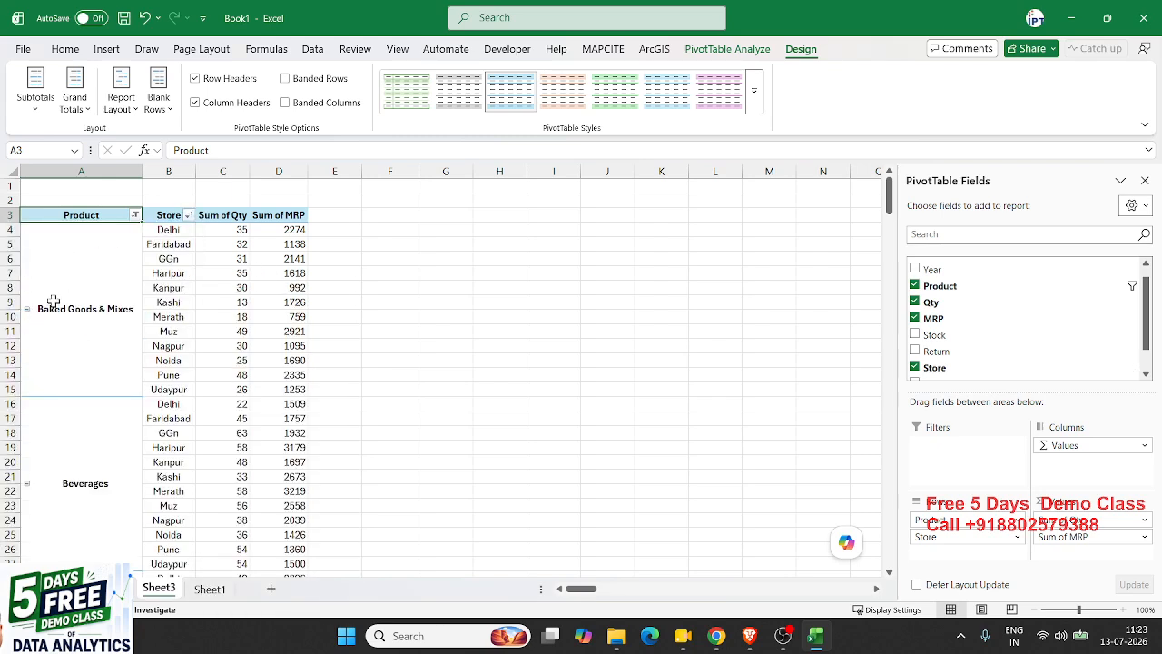
Filter the Store field to the top 3 items by Sum of Qty.
click(189, 215)
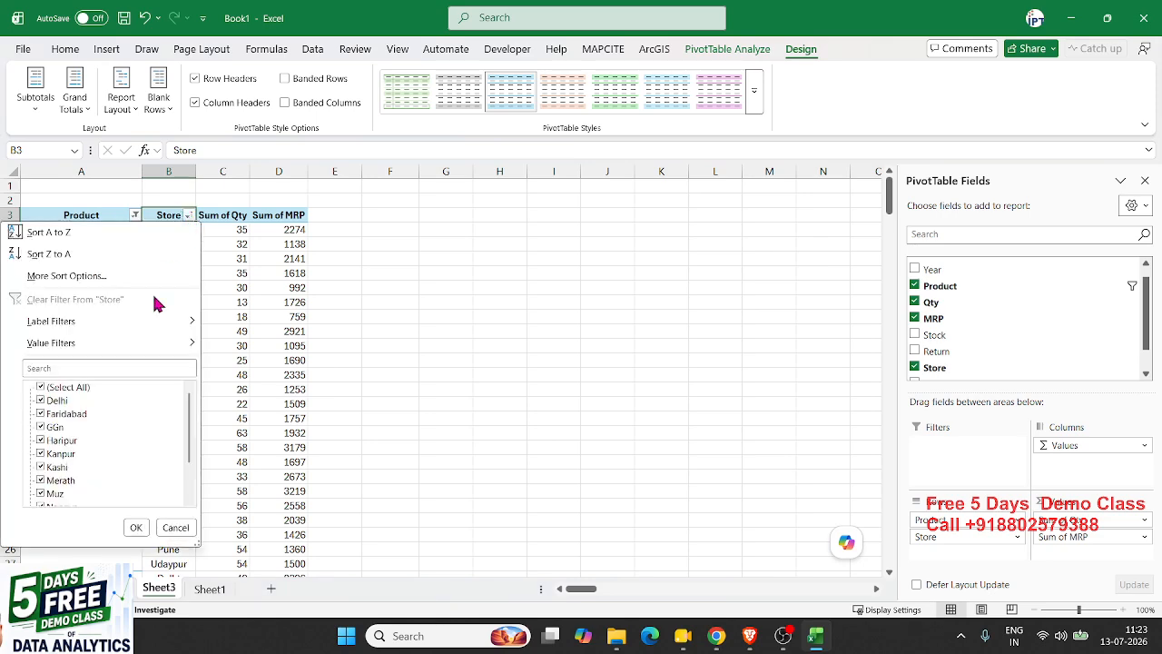
mouse_move(102, 341)
click(243, 549)
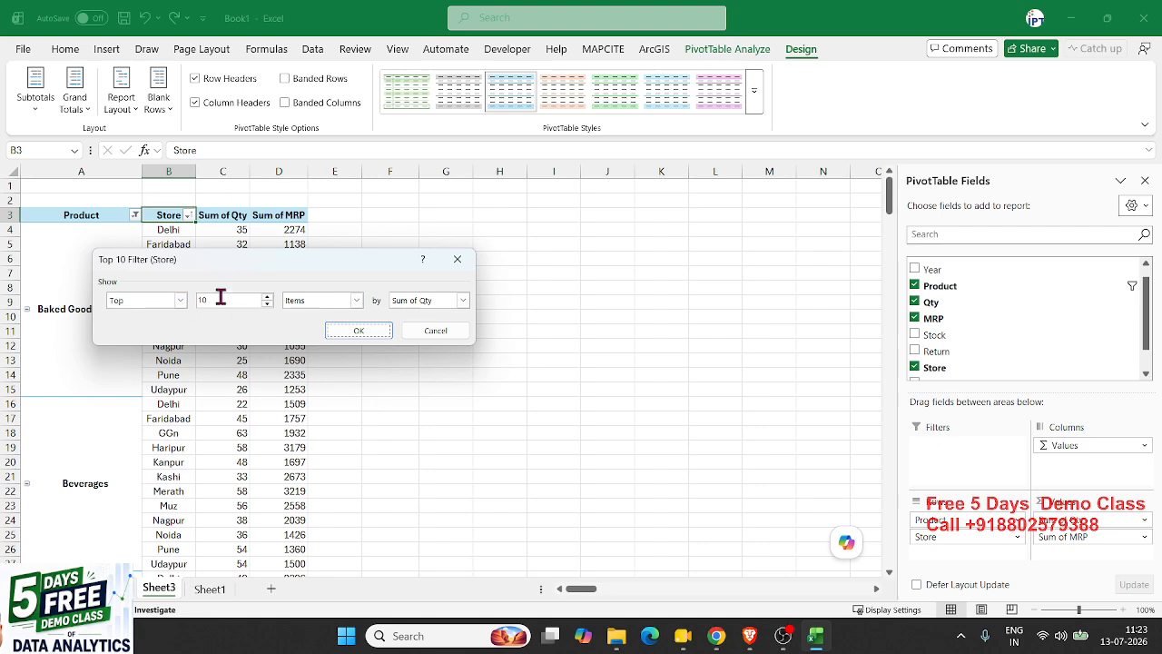
double_click(221, 298)
text(3)
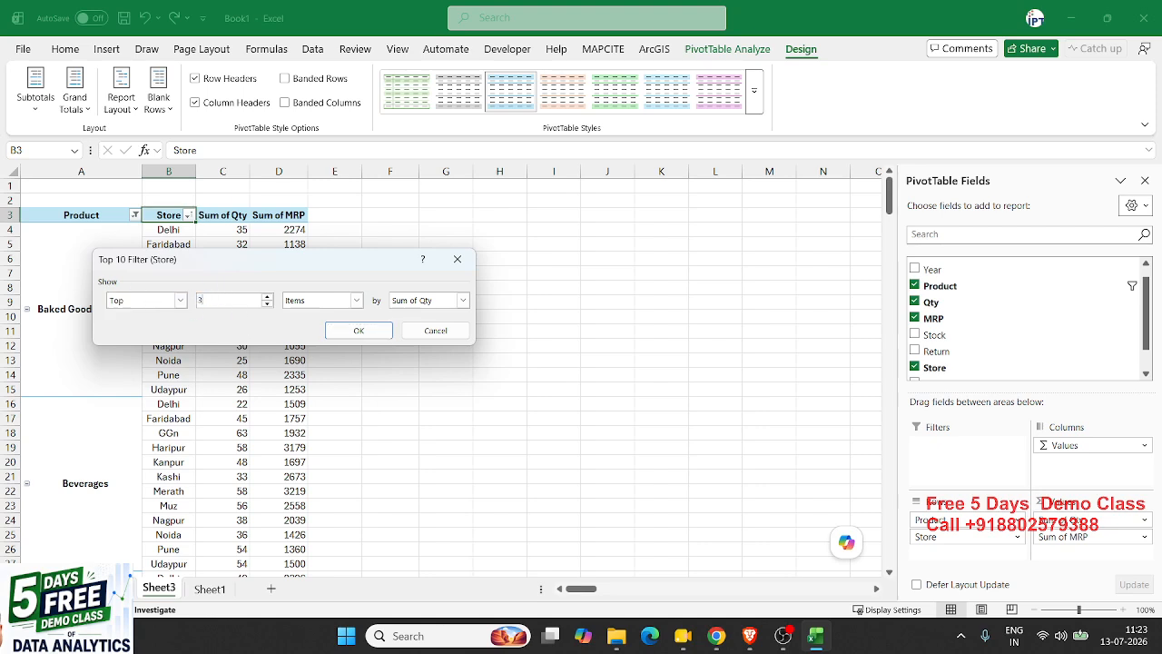
click(331, 333)
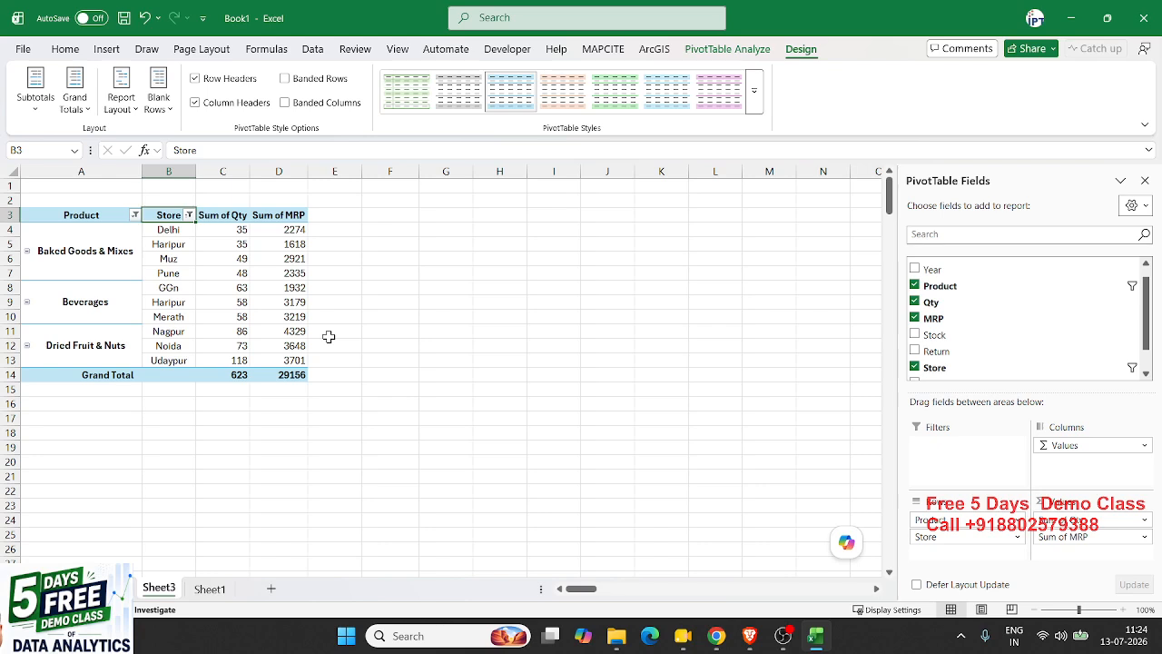
Clear the filters from the Store and Product fields.
click(189, 215)
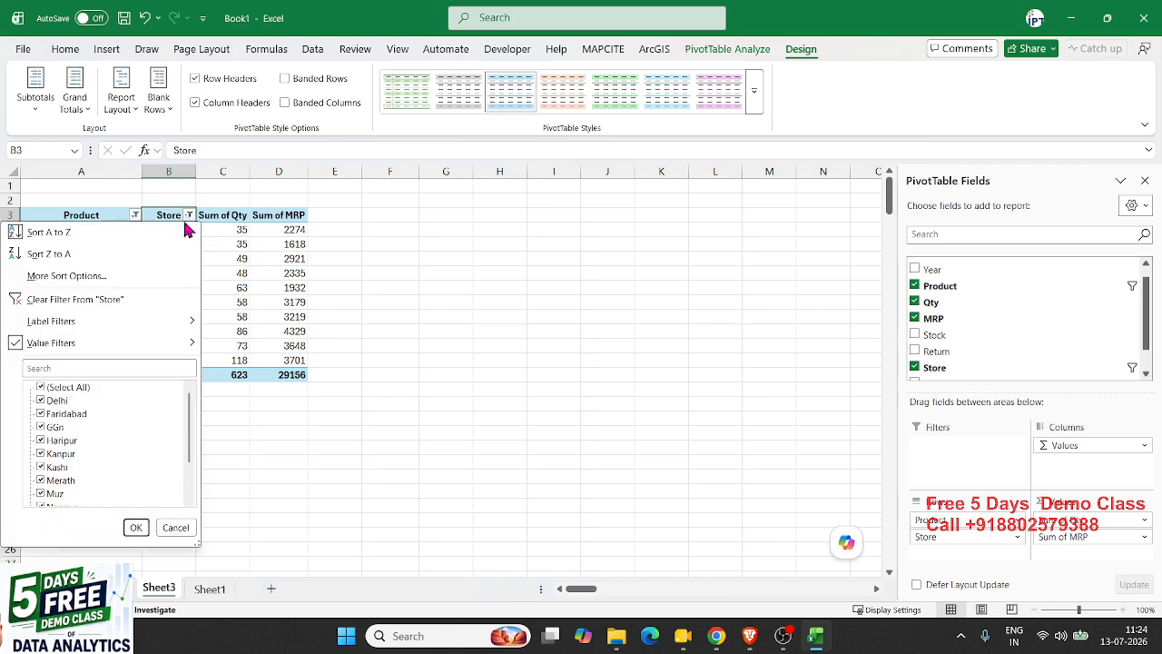
click(36, 299)
click(133, 215)
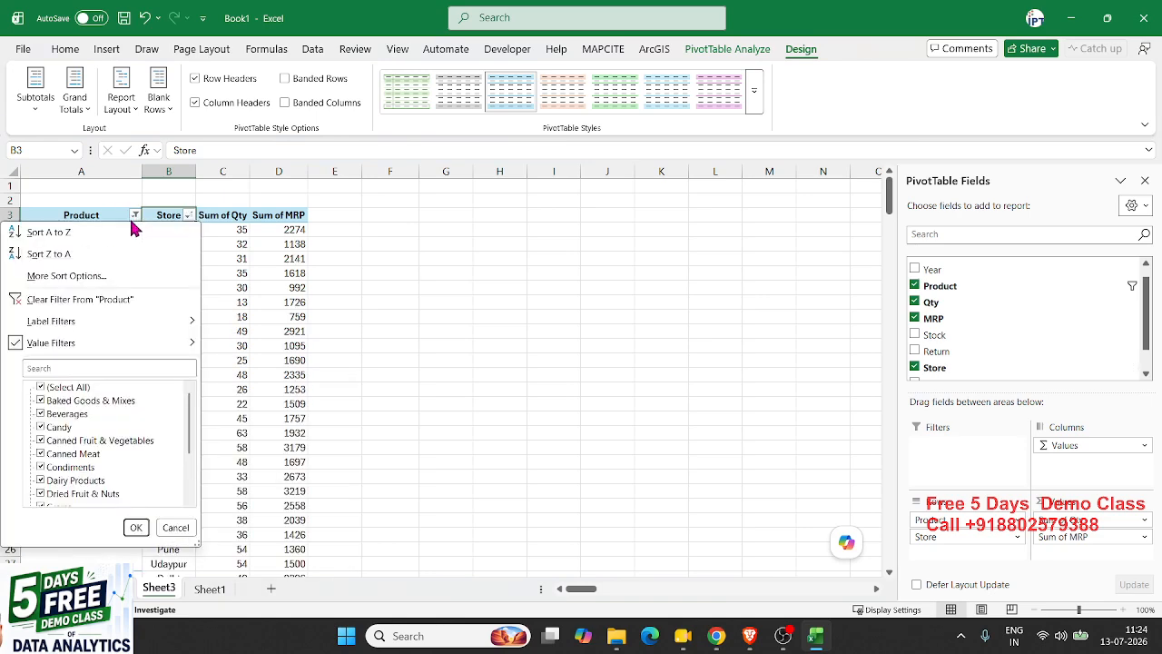
click(71, 299)
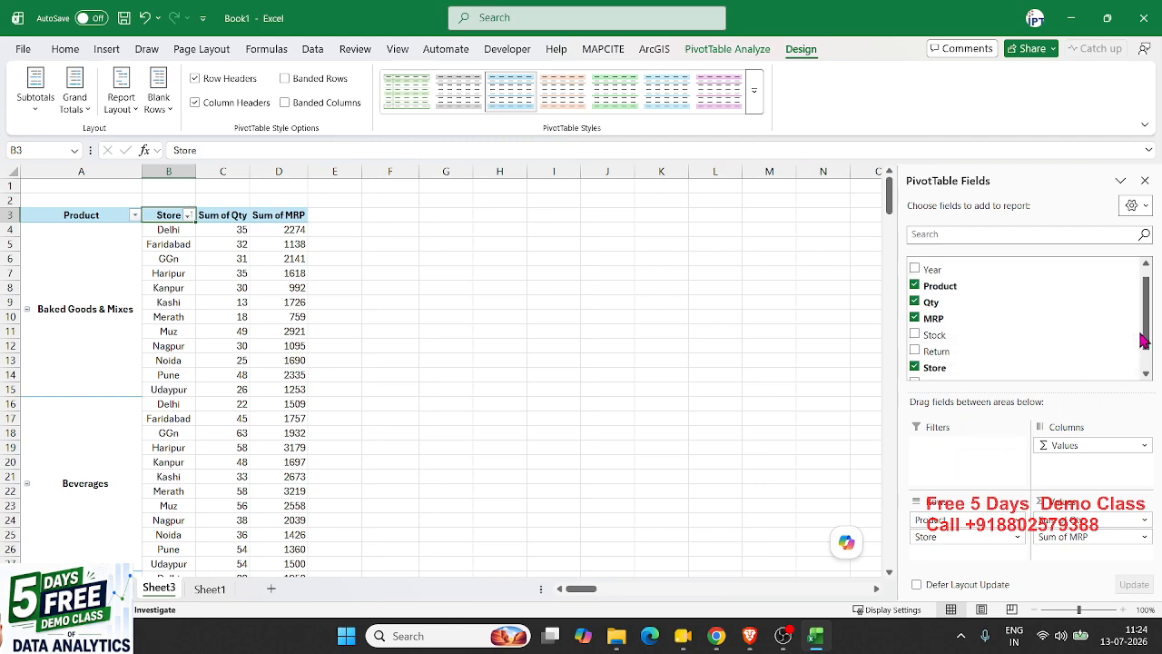
Add the Year and Month fields to the PivotTable's Filters area, with Year above Month.
drag(1146, 338, 1149, 306)
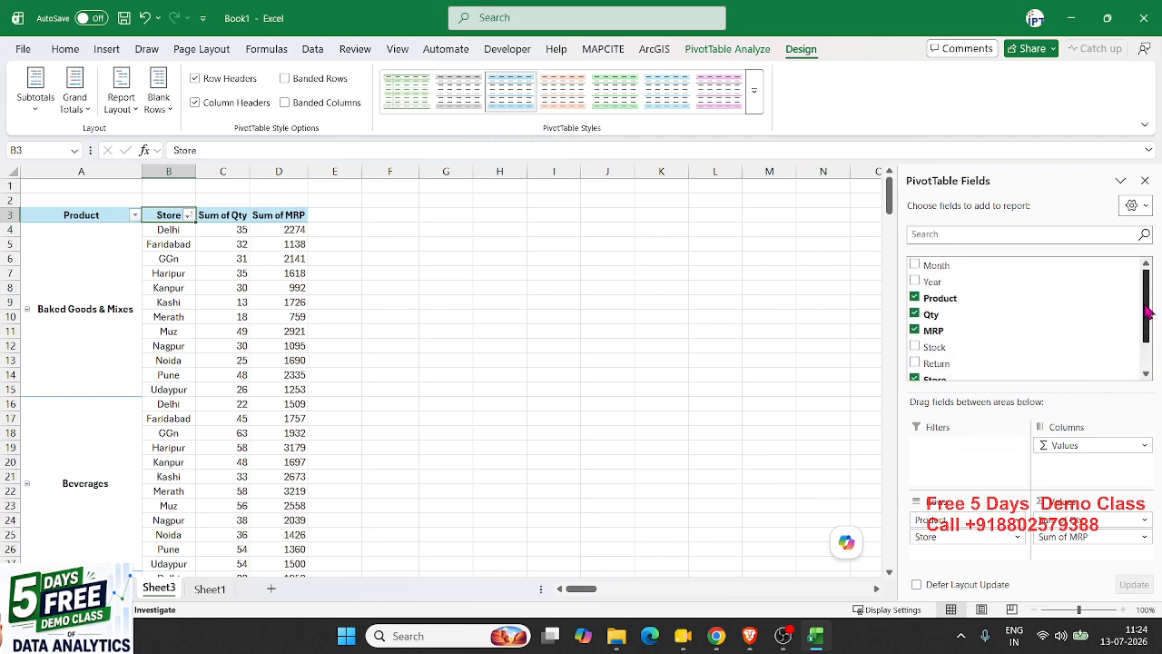
drag(992, 280, 975, 454)
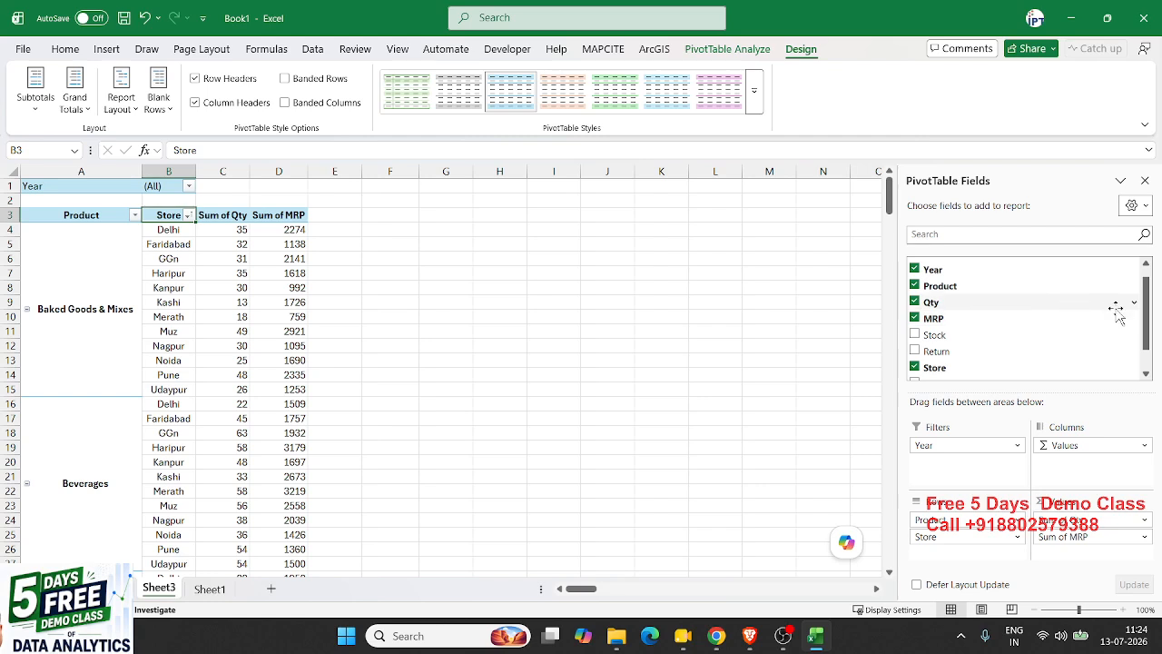
drag(1152, 327, 1151, 319)
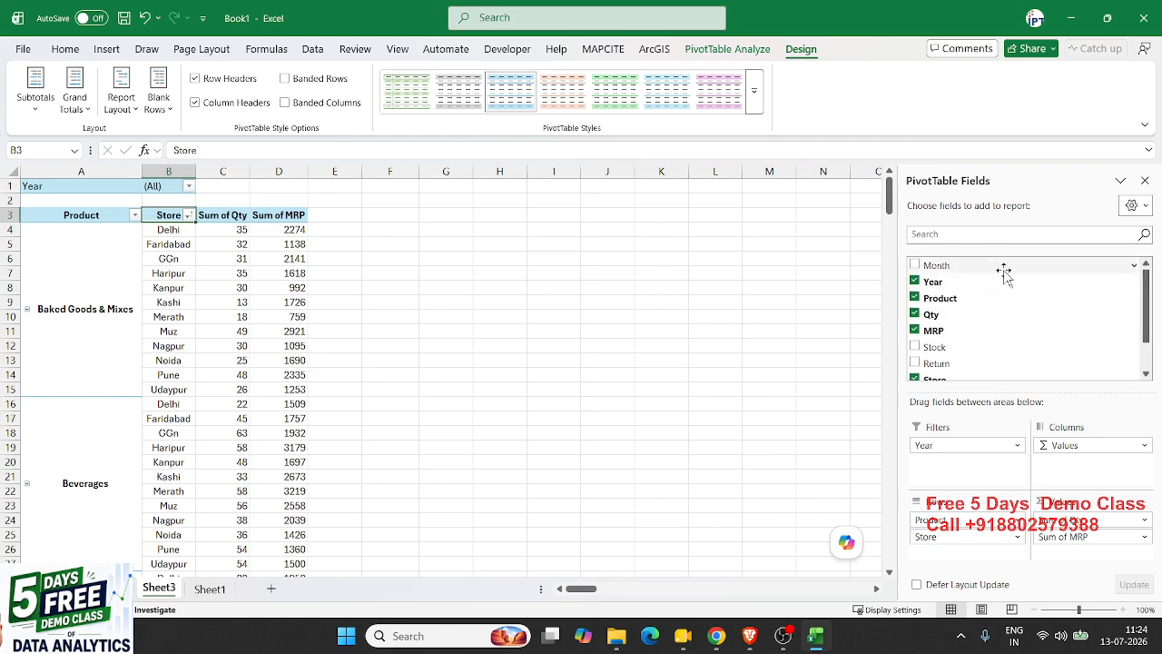
drag(1004, 269, 979, 459)
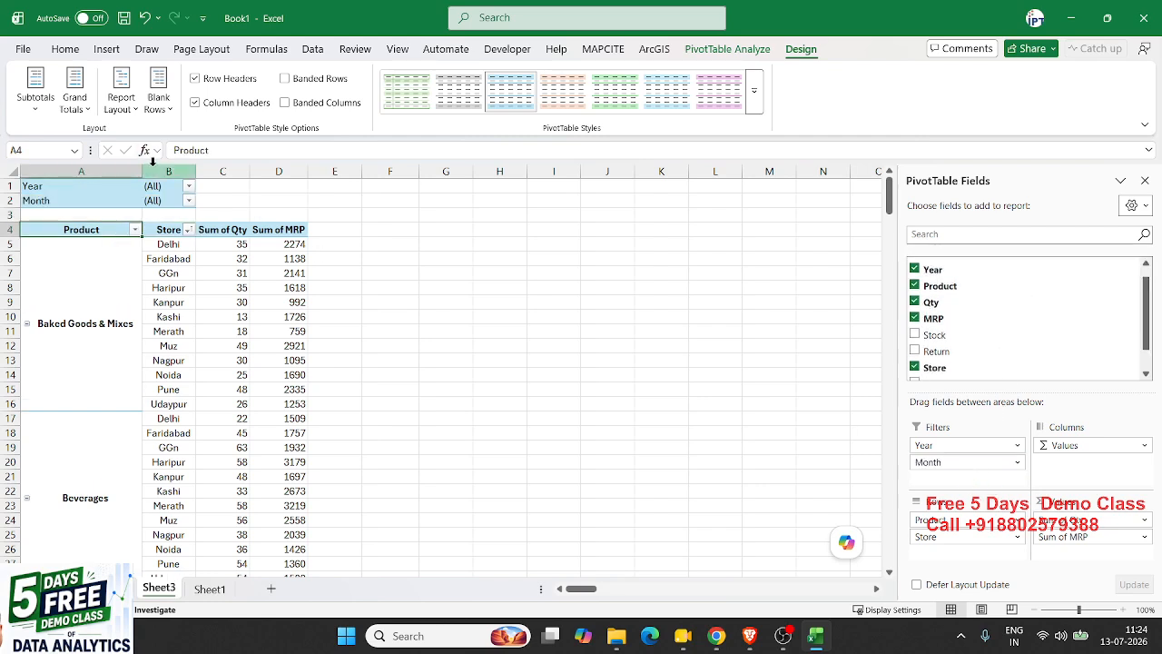
Set the report filters to Year 2024 and Month Jan.
click(188, 185)
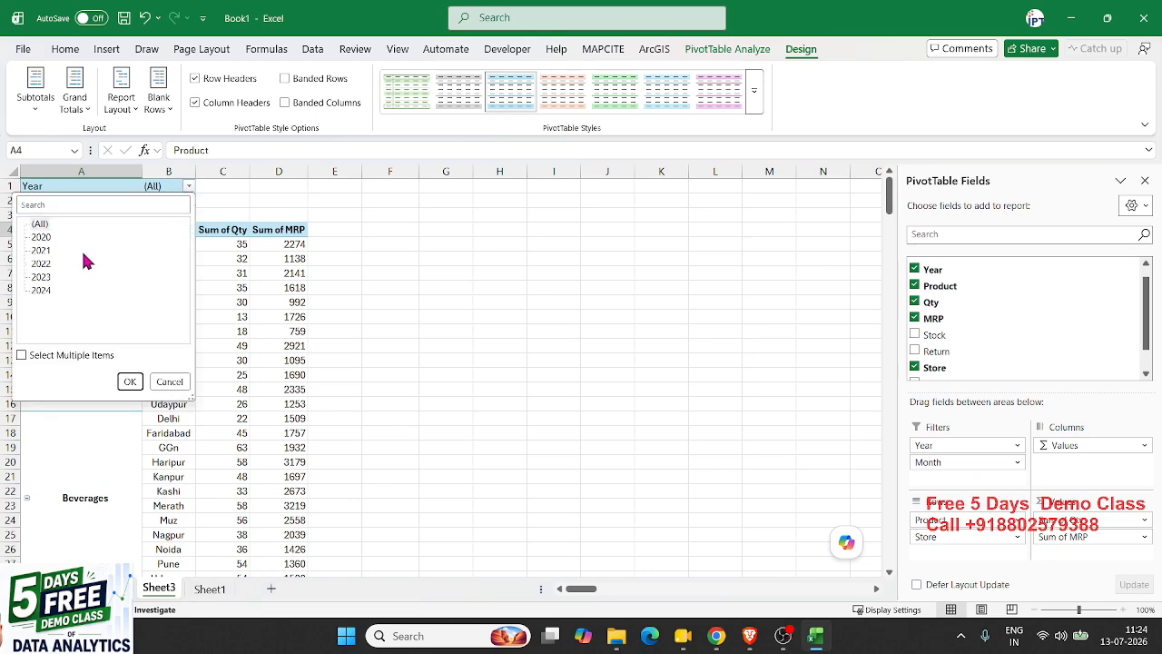
click(38, 291)
click(134, 382)
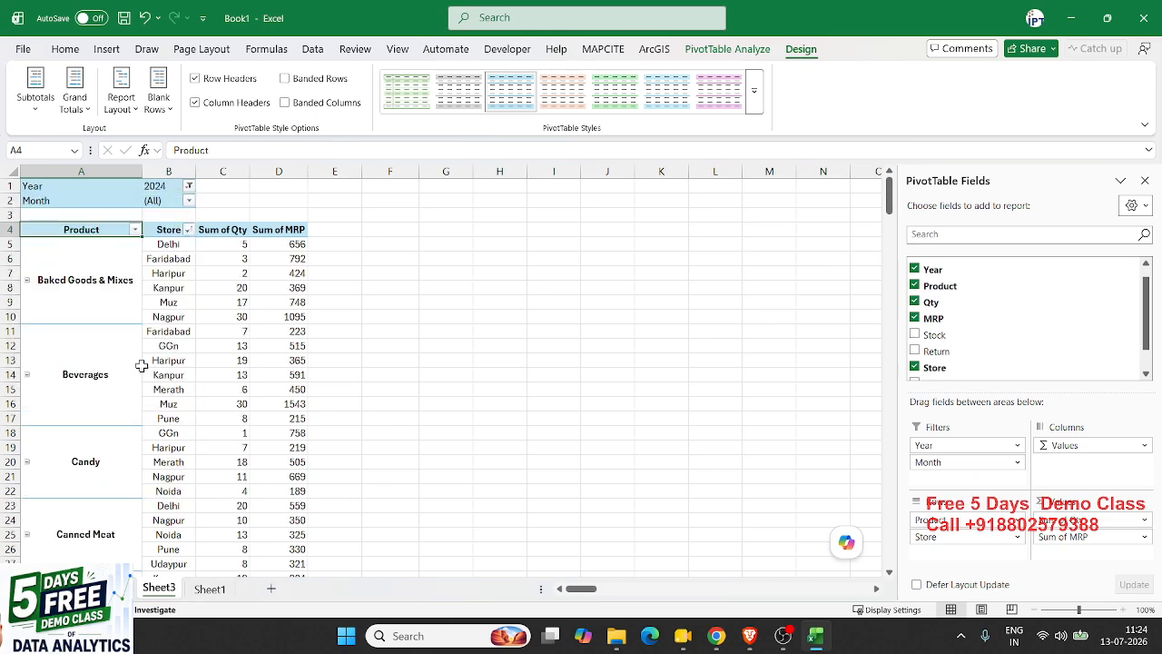
click(189, 201)
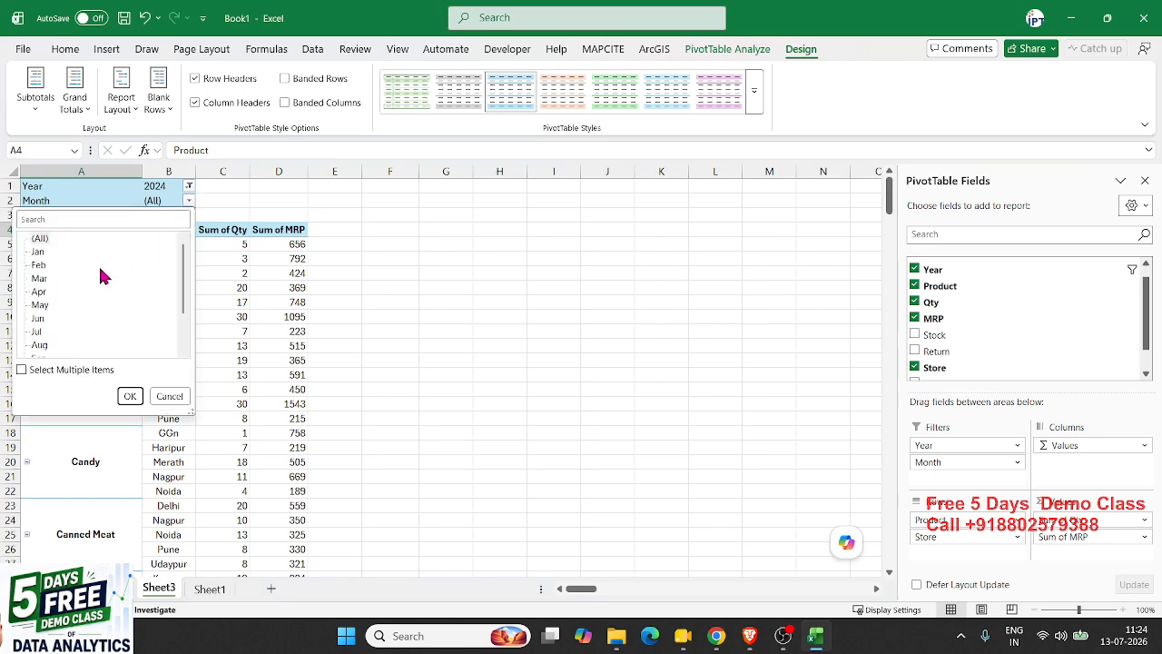
click(41, 253)
click(129, 396)
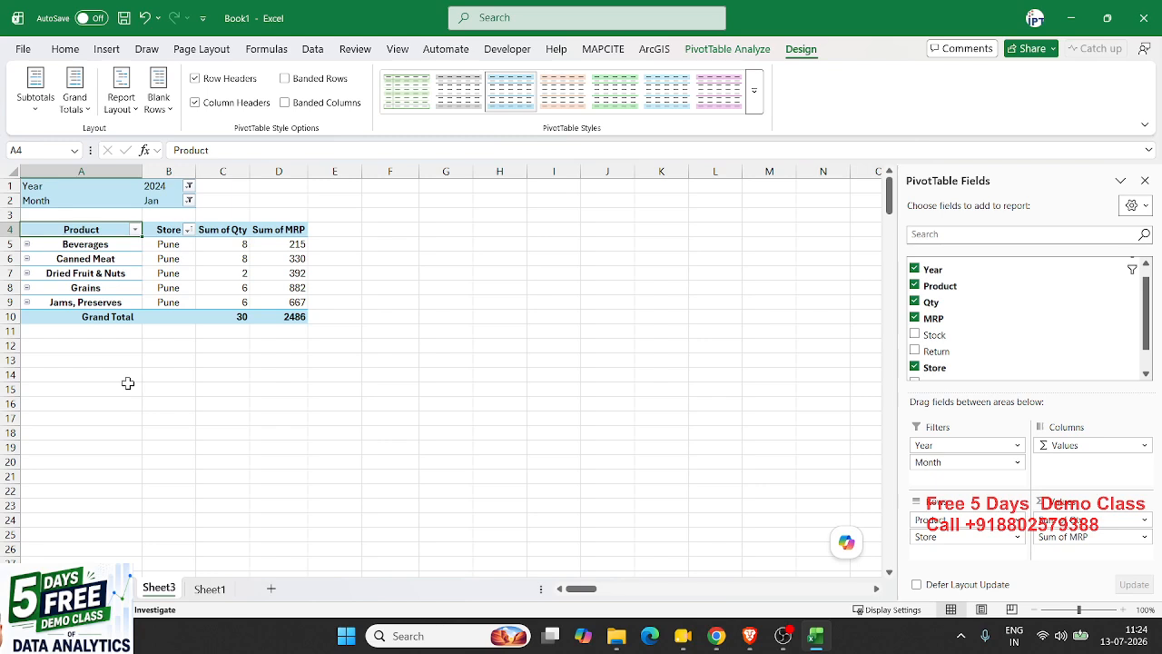
Reset the Month and Year report filters to (All).
click(189, 199)
click(39, 238)
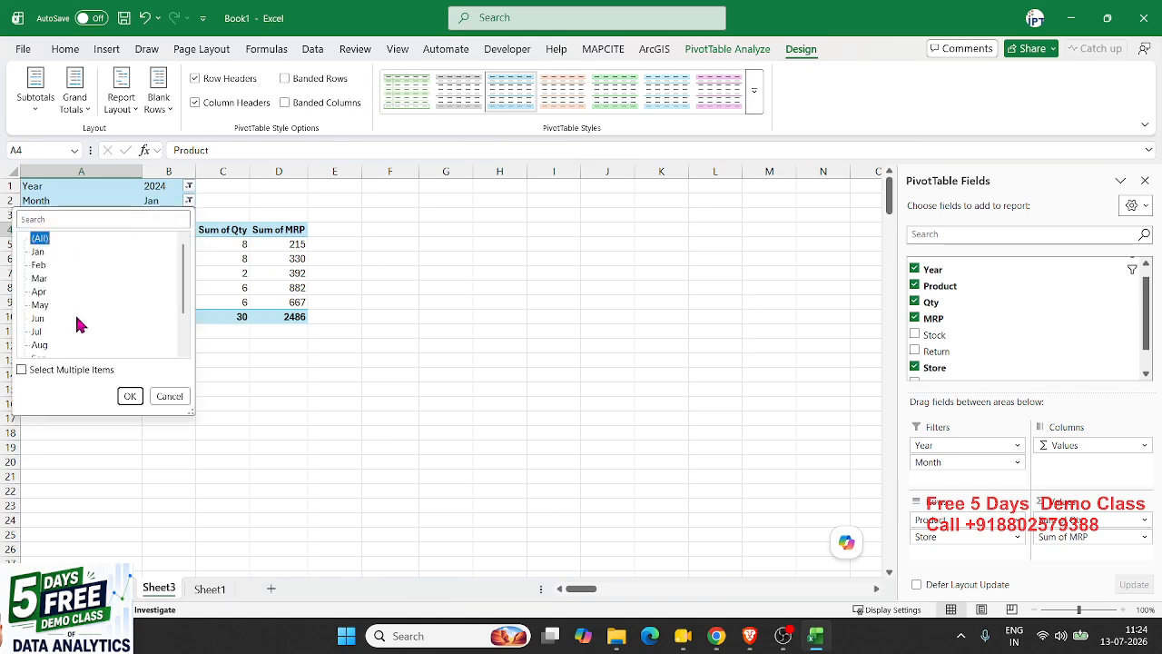
click(129, 396)
click(188, 186)
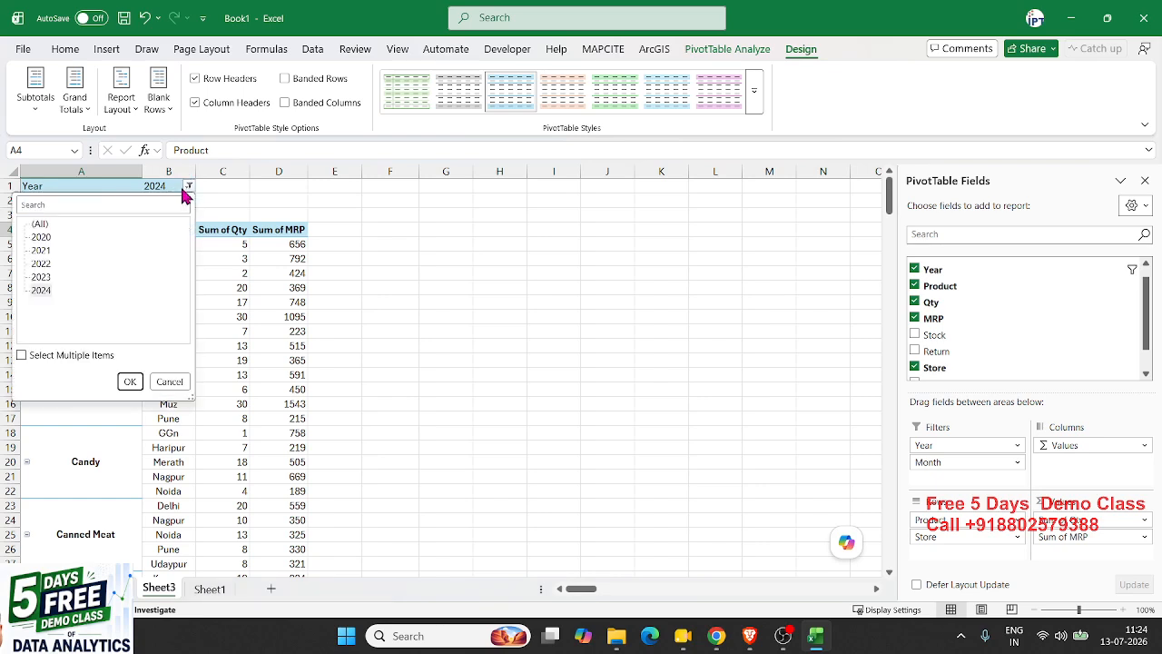
click(41, 237)
click(40, 224)
click(130, 382)
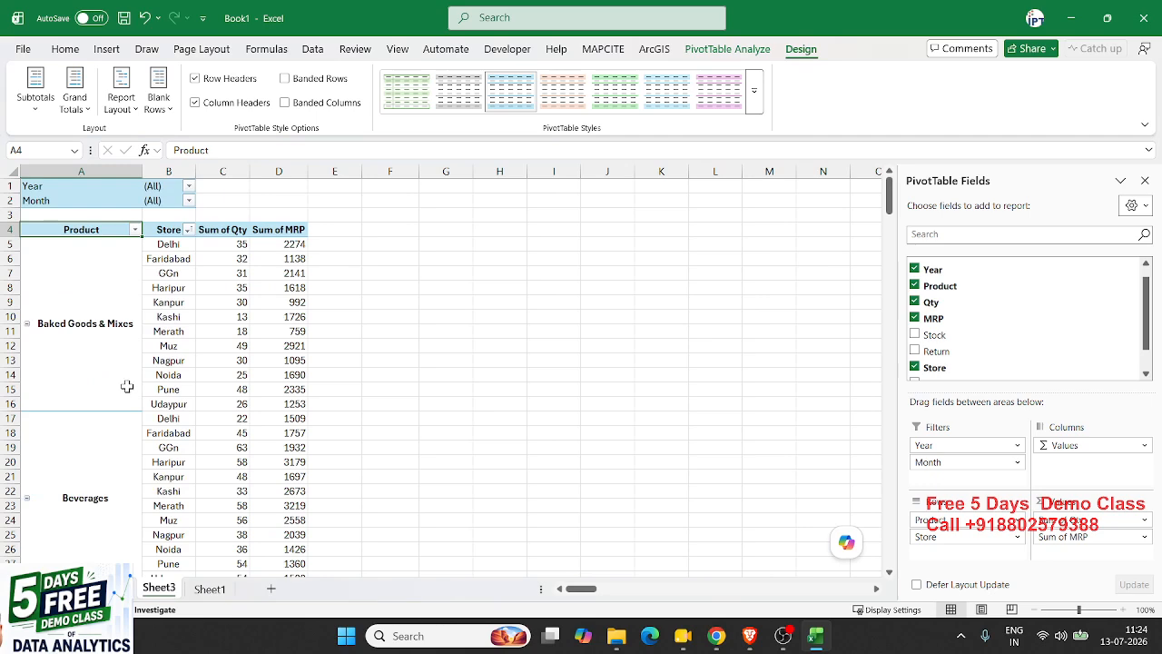
Insert slicers for the Month and Year fields of the PivotTable.
click(728, 51)
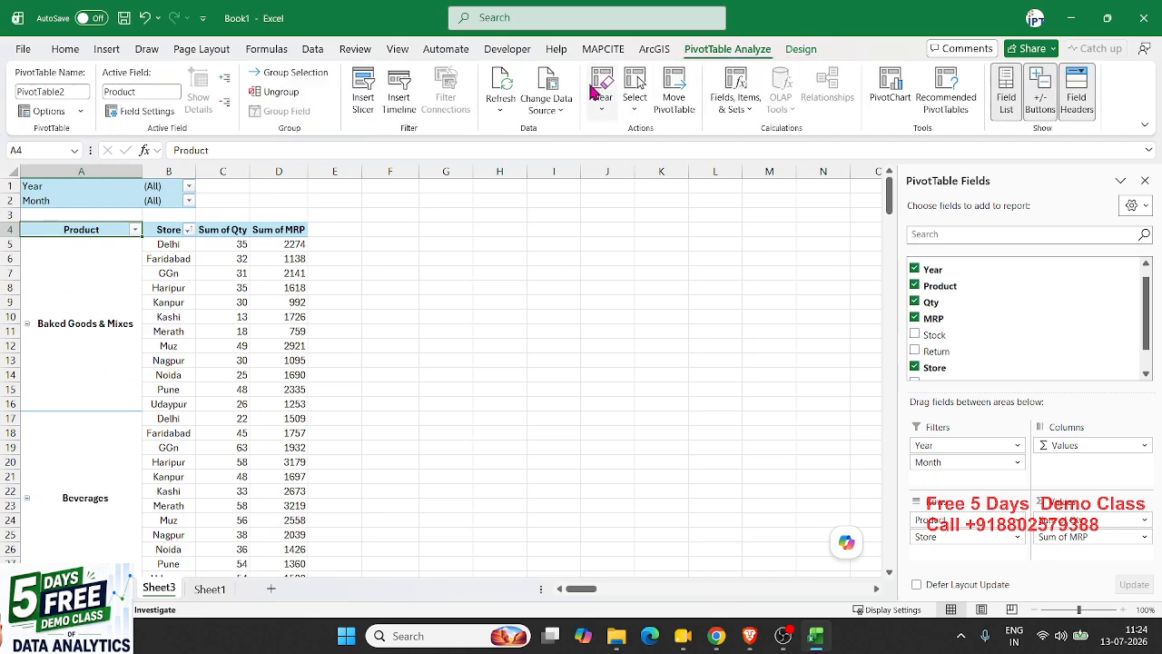
click(361, 118)
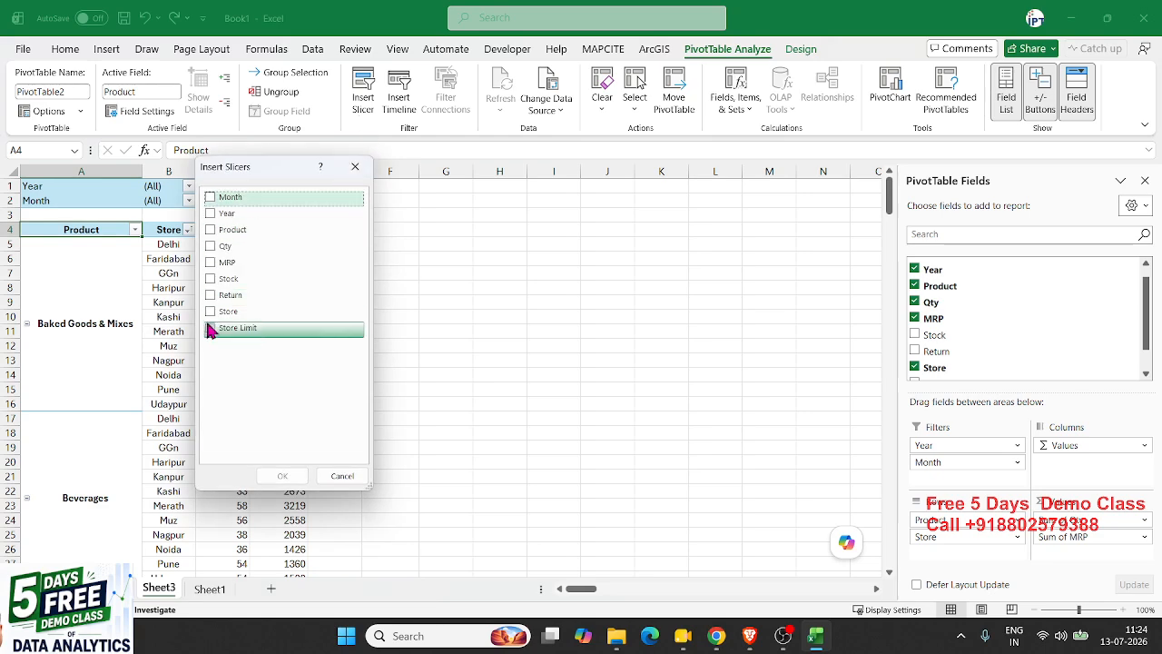
click(212, 214)
click(212, 197)
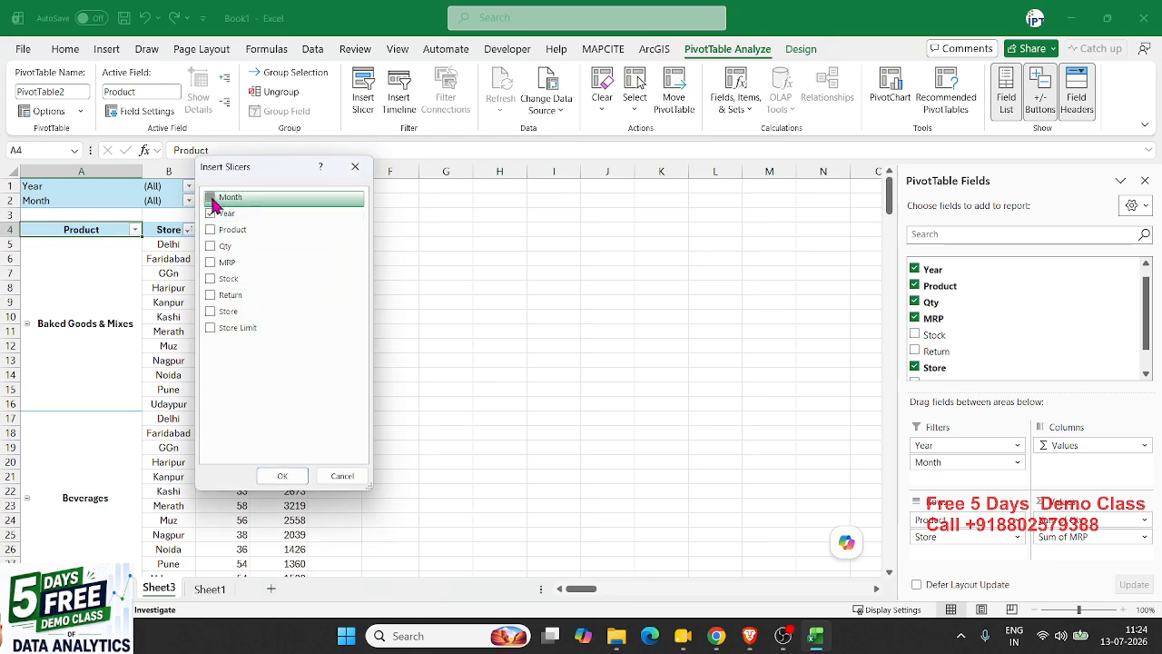
click(299, 476)
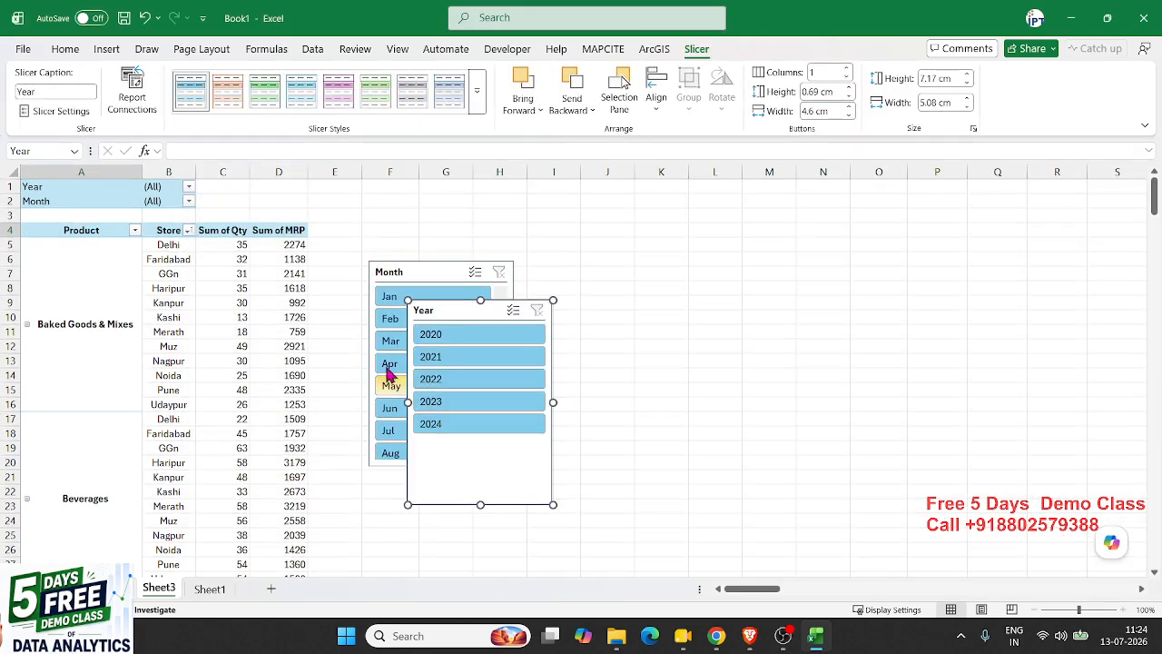
Arrange the Month and Year slicers side by side just right of the PivotTable, with Month nearest the table.
click(397, 253)
drag(397, 254, 386, 208)
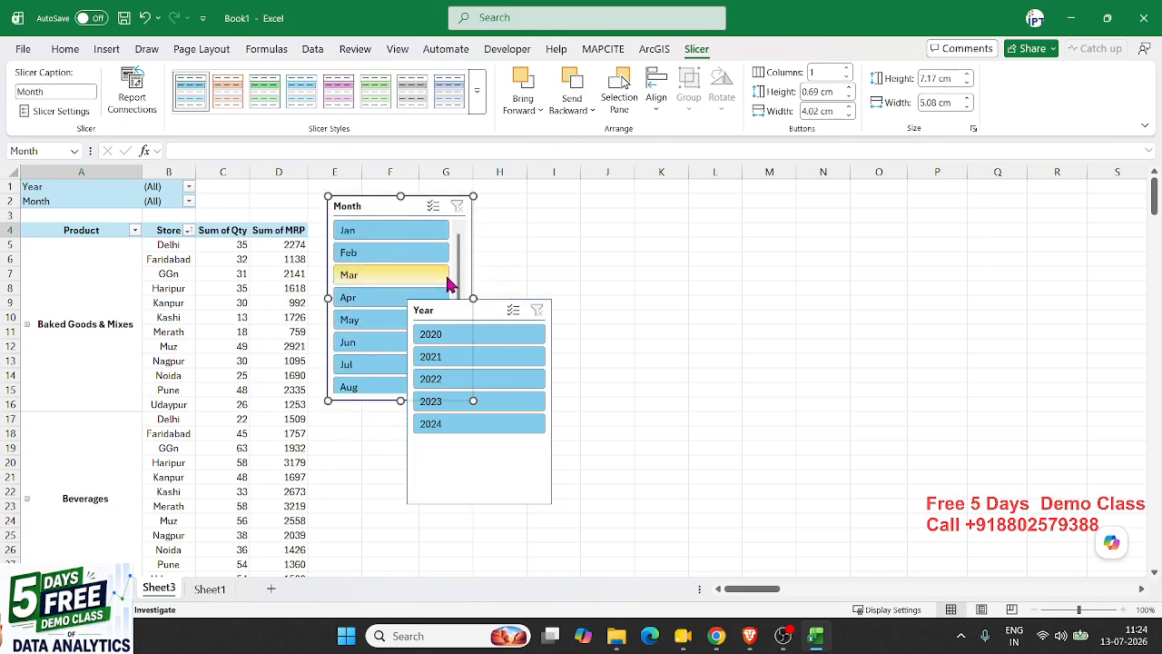
drag(502, 309, 574, 201)
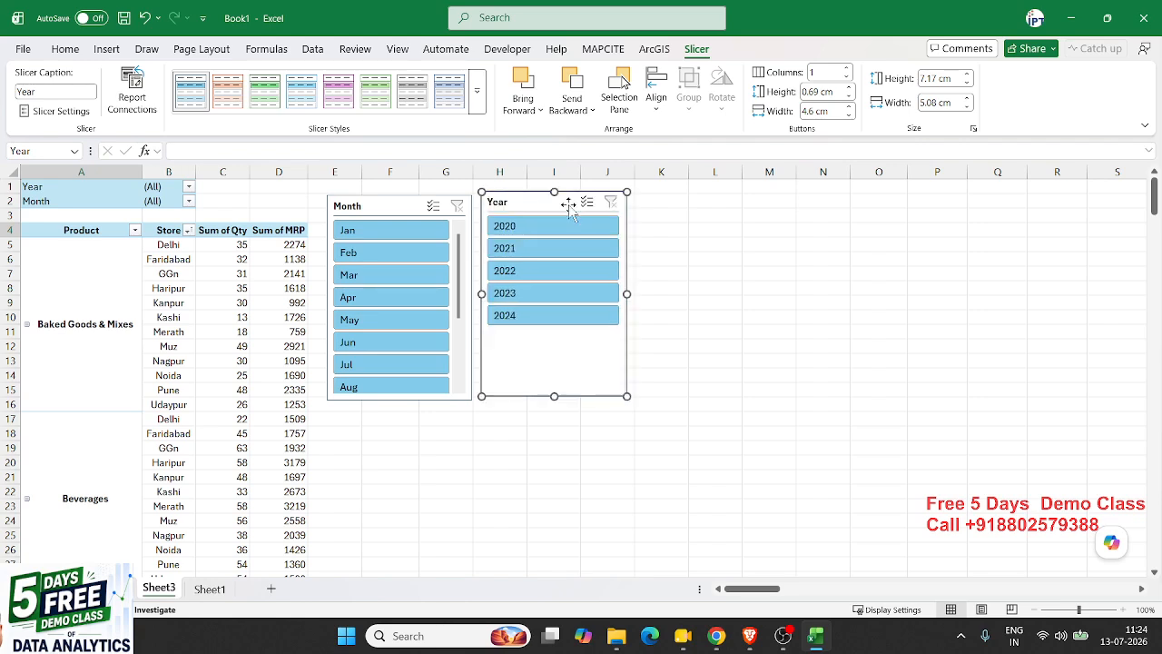
Use the slicers to filter the PivotTable to year 2024 and month Jan.
click(520, 317)
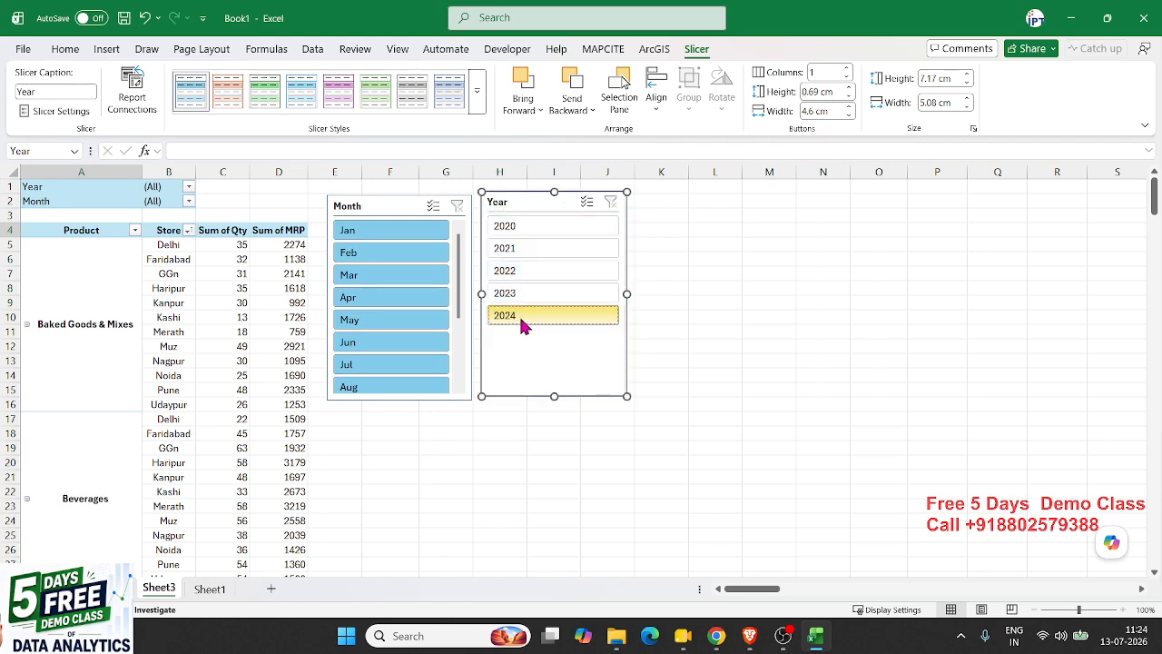
click(397, 236)
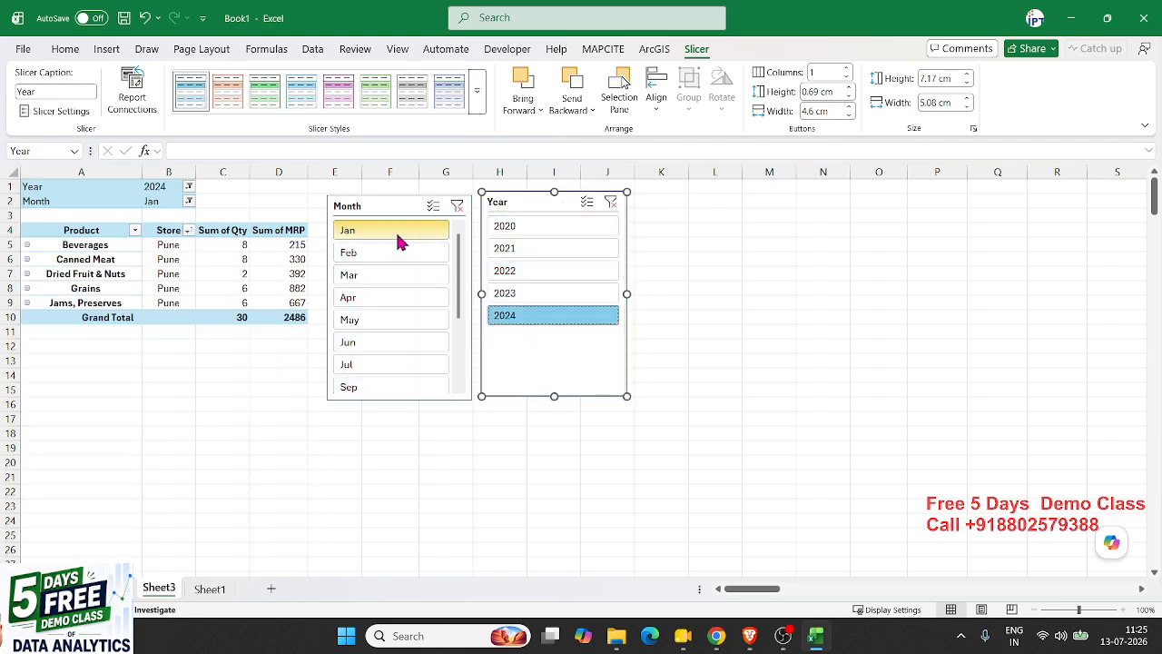